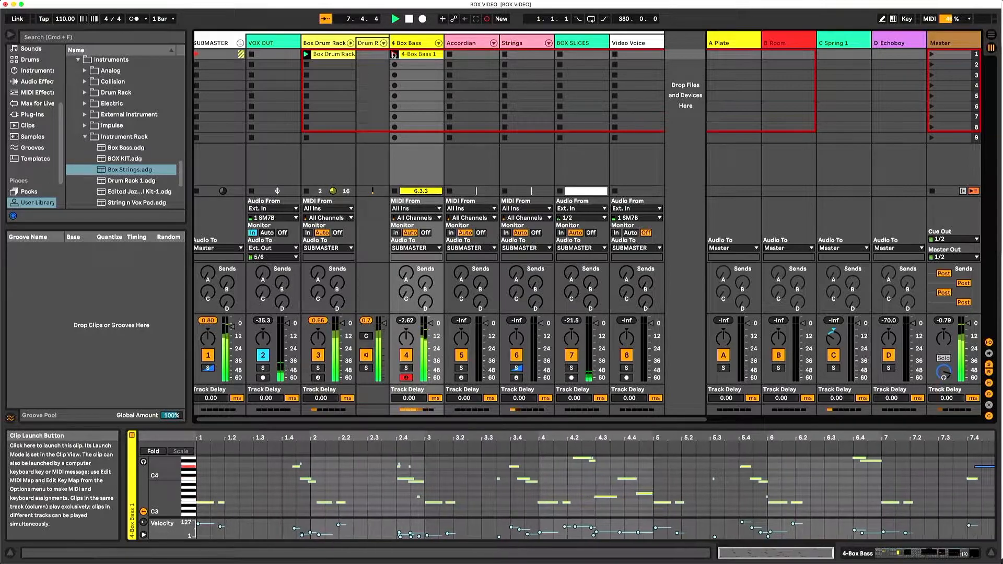
- Record a strings clip into the scene 1 slot of the Strings track and stop playback
click(560, 54)
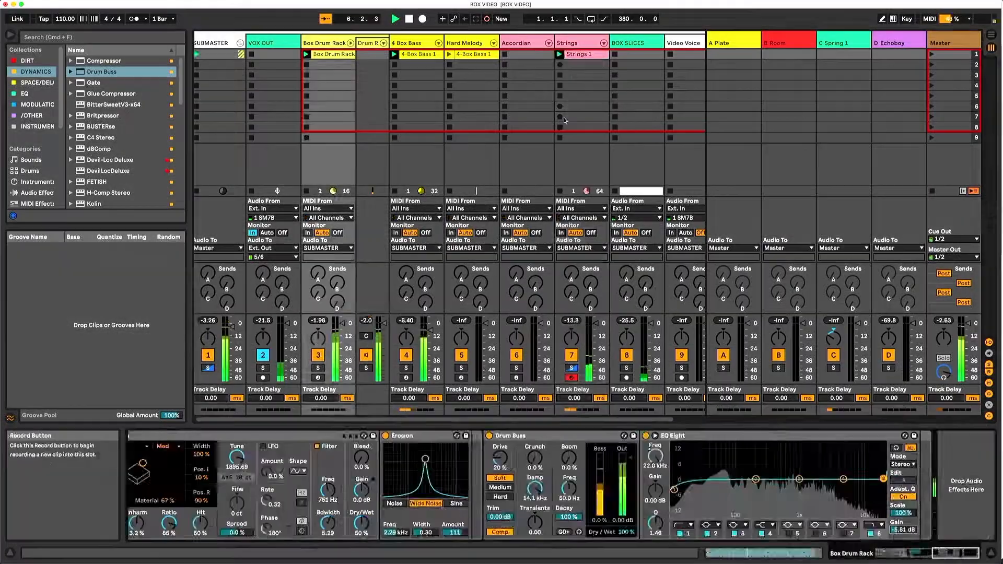
key(space)
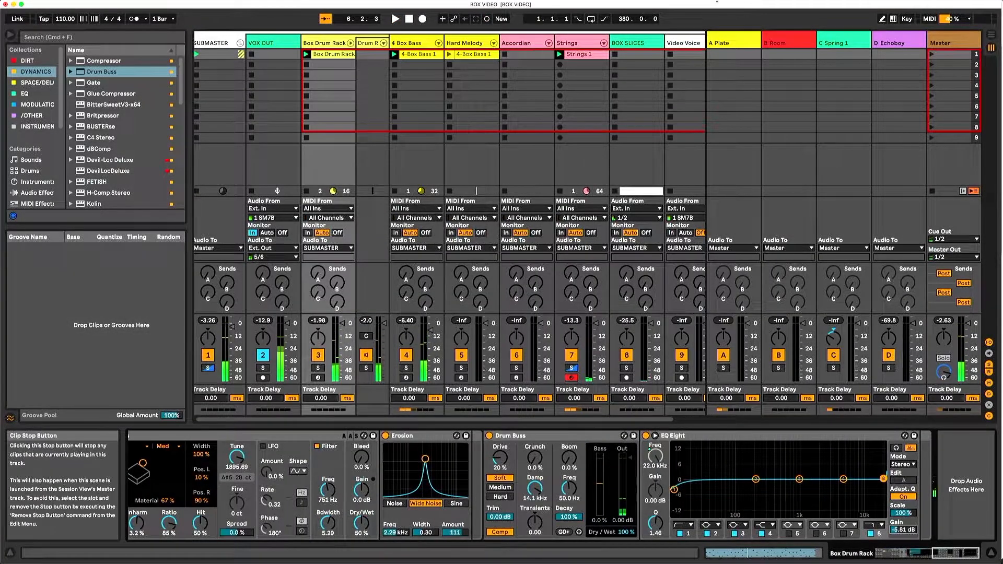
- Record a new drum clip on Box Drum Rack and an eight-bar bass clip on 4 Box Bass in scene 2
click(933, 65)
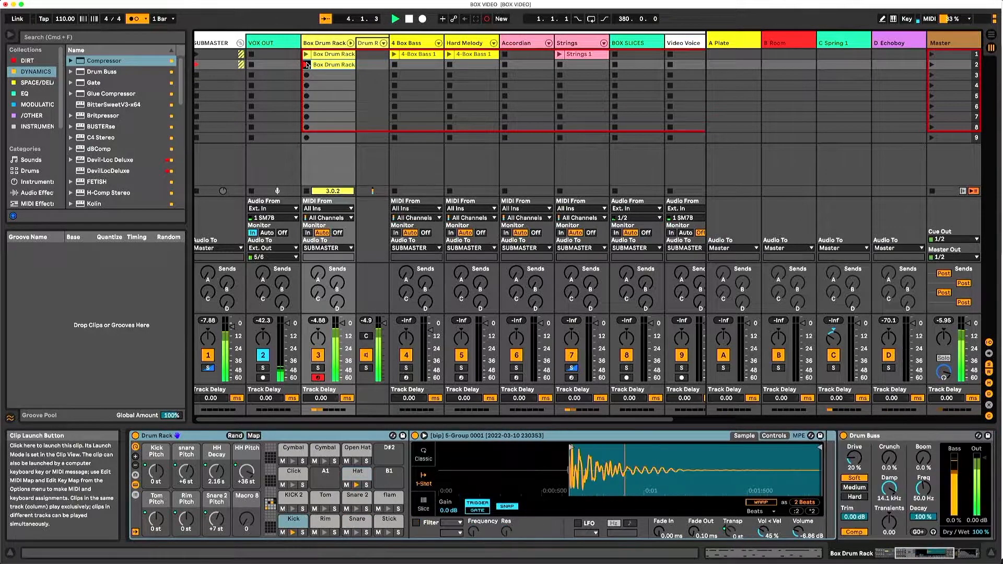
click(308, 64)
click(395, 64)
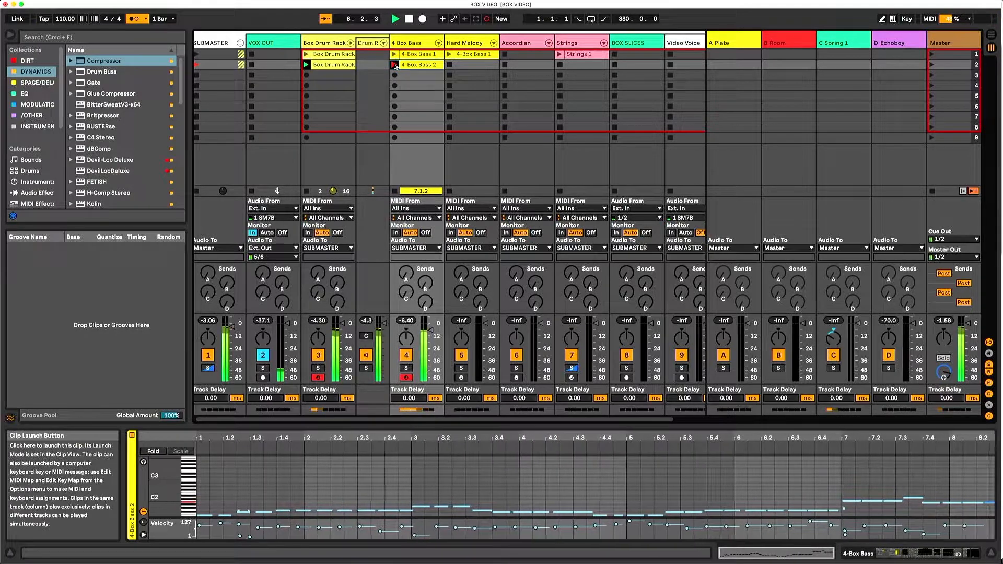
click(395, 65)
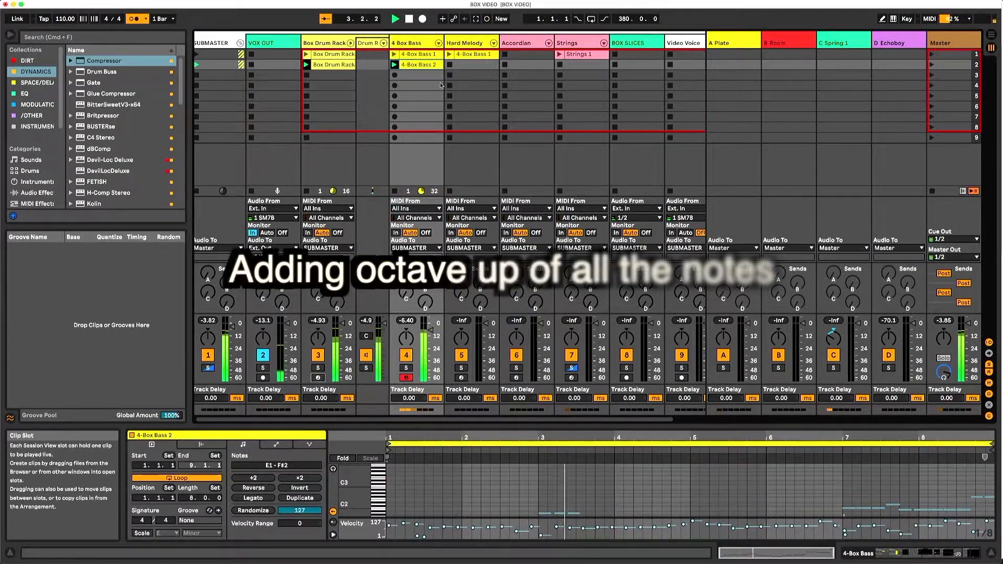
- Add a copy of all notes one octave up in the 4-Box Bass 2 clip
key(super+a)
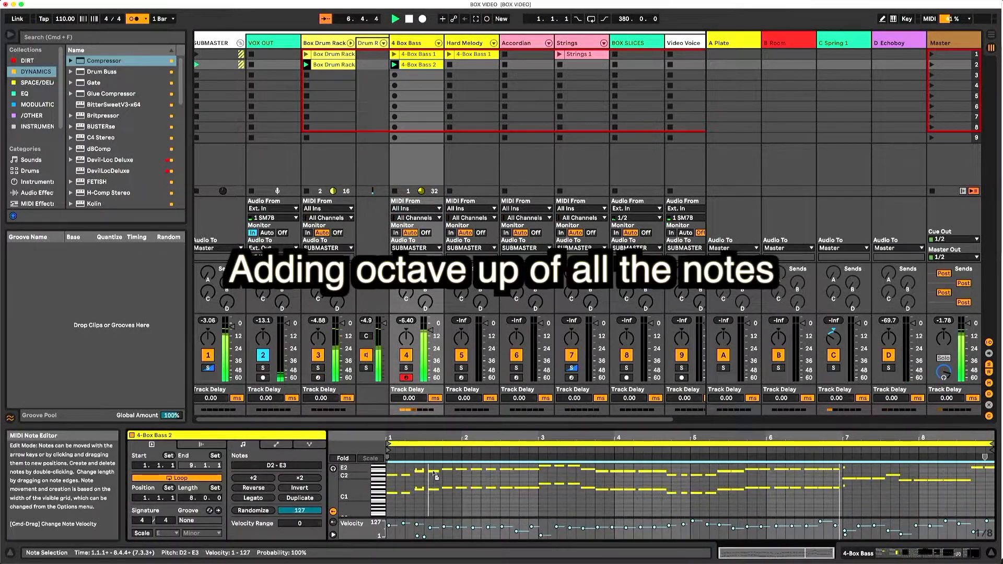
key(shift+Up)
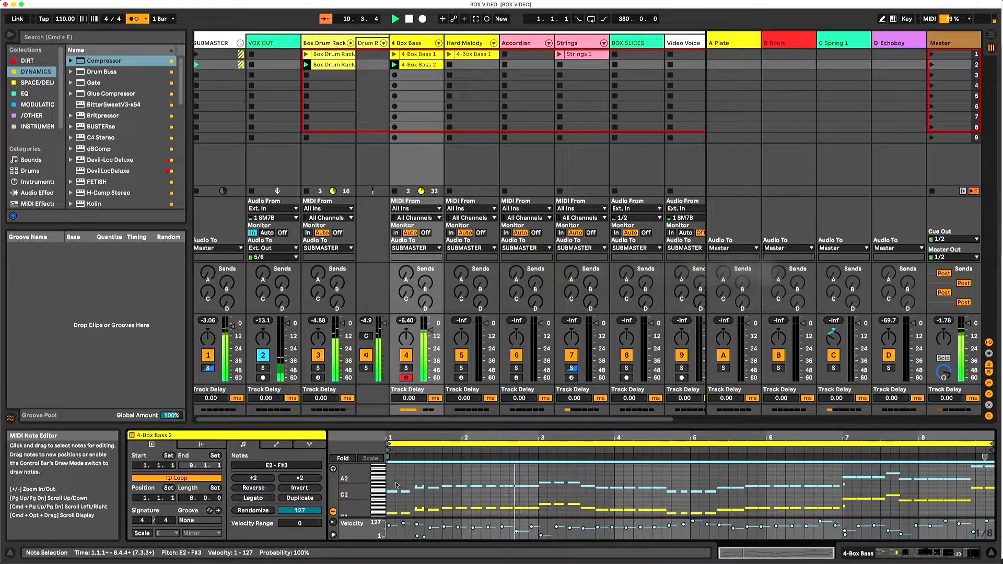
- Show the Chance lane and lower the probability of the octave-up bass notes to 13%
click(333, 522)
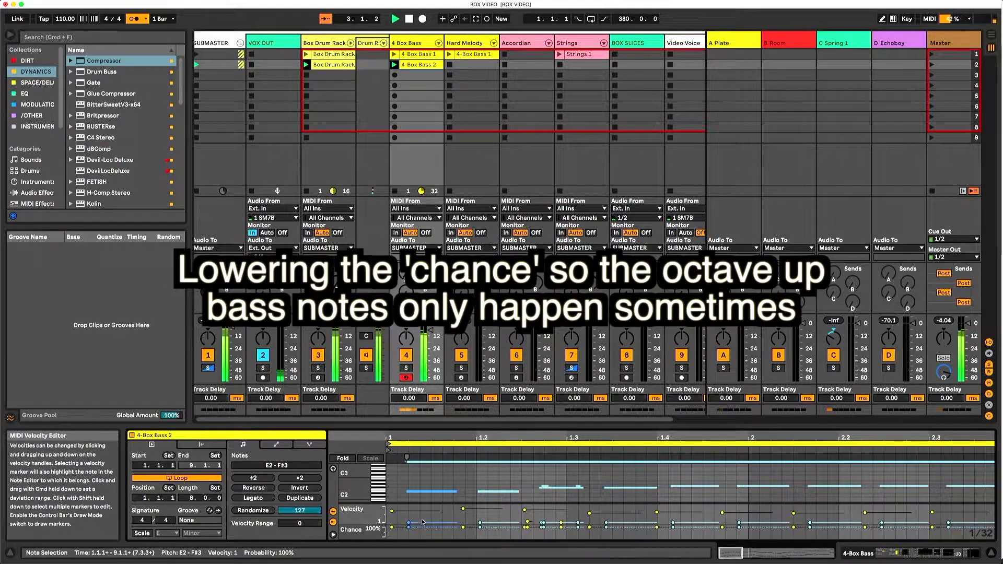
key(super+z)
drag(409, 528, 409, 537)
- Shorten the octave-up notes in 4-Box Bass 2 and shift them so the first one starts at 1.1.3
scroll(422, 459, down, 5)
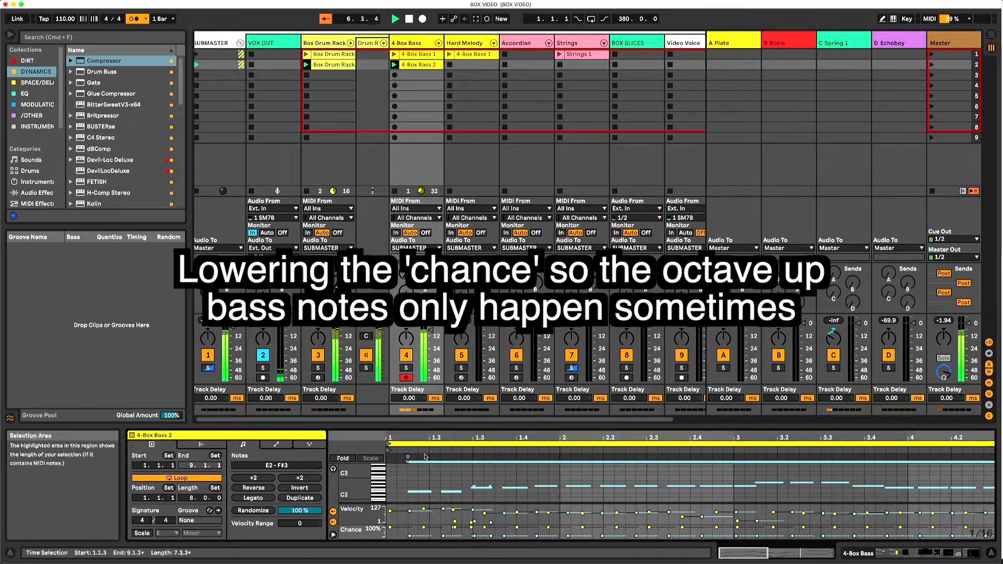
drag(525, 437, 534, 442)
drag(439, 492, 453, 491)
scroll(456, 473, down, 4)
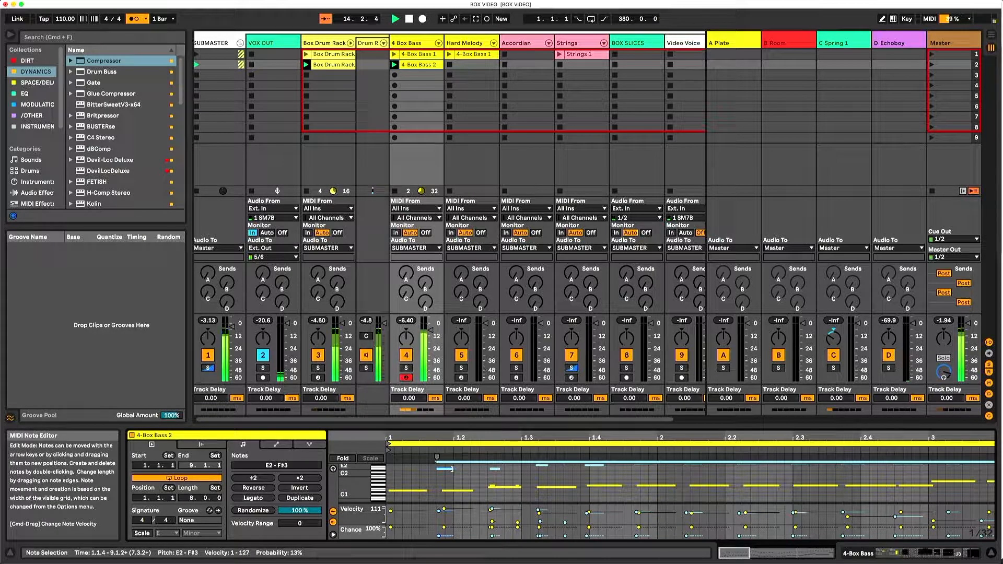
drag(440, 470, 426, 474)
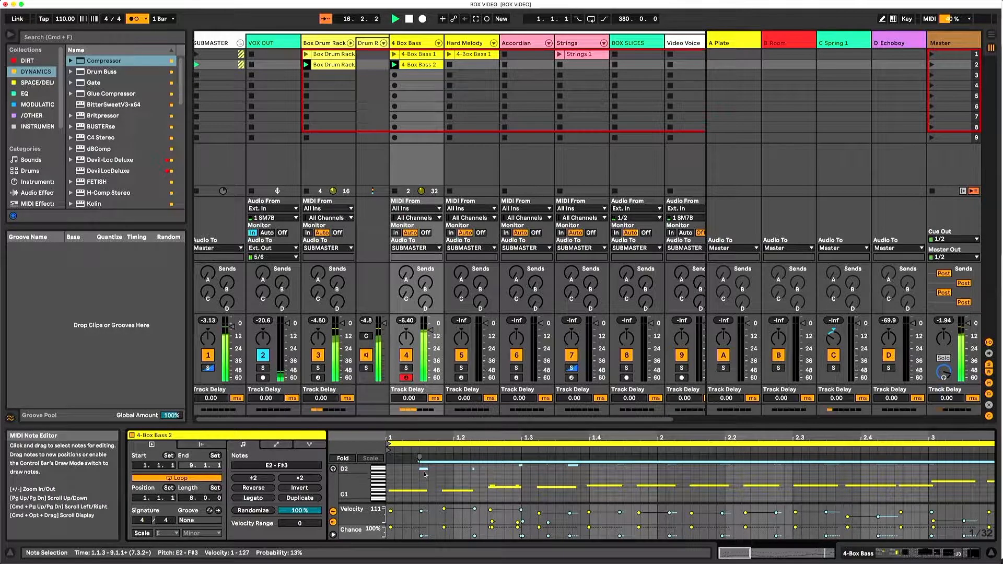
drag(431, 442, 432, 437)
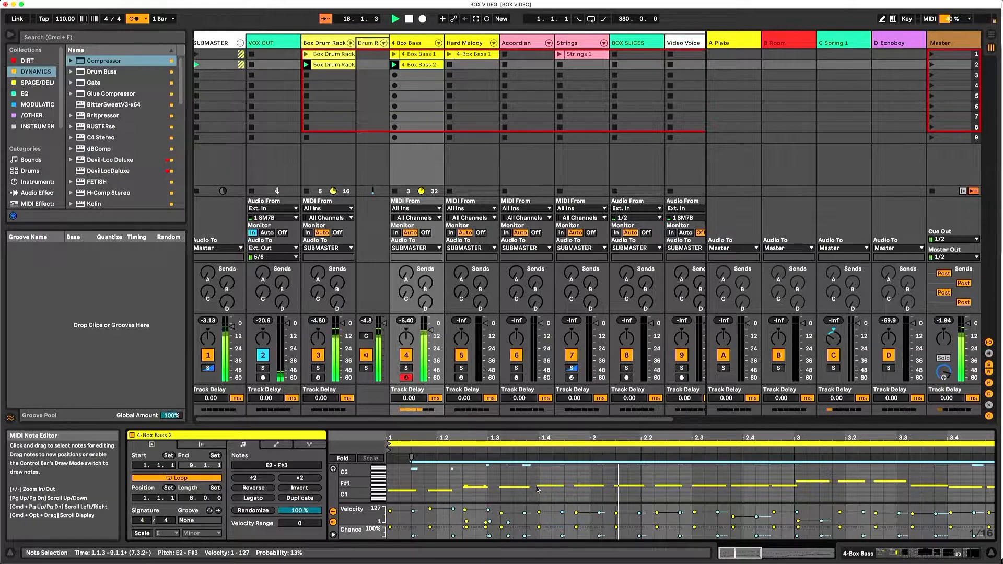
scroll(537, 490, up, 3)
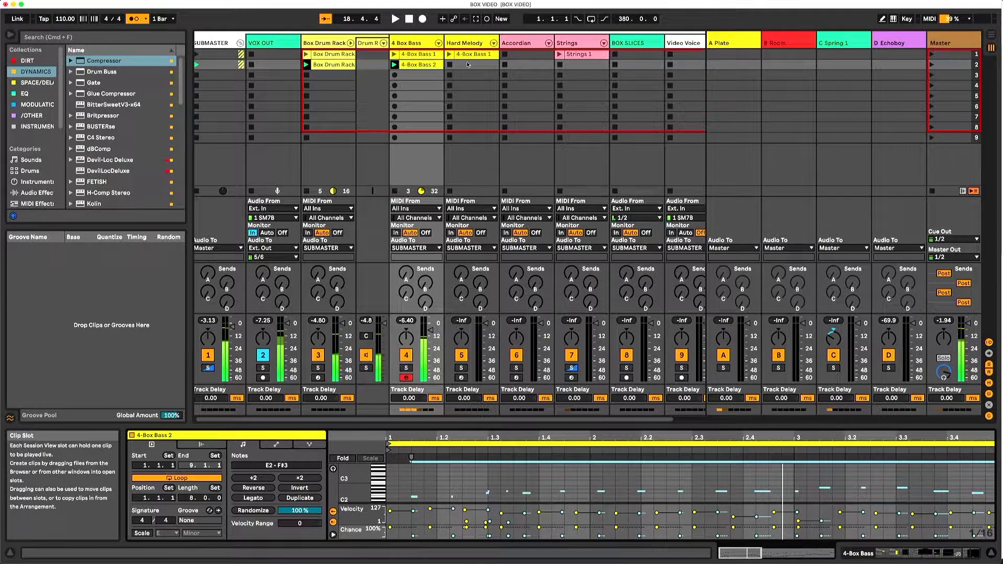
- Arm the Strings track, record a strings clip into its scene 2 slot, and trim the clip's loop to 8 bars
click(467, 65)
click(507, 64)
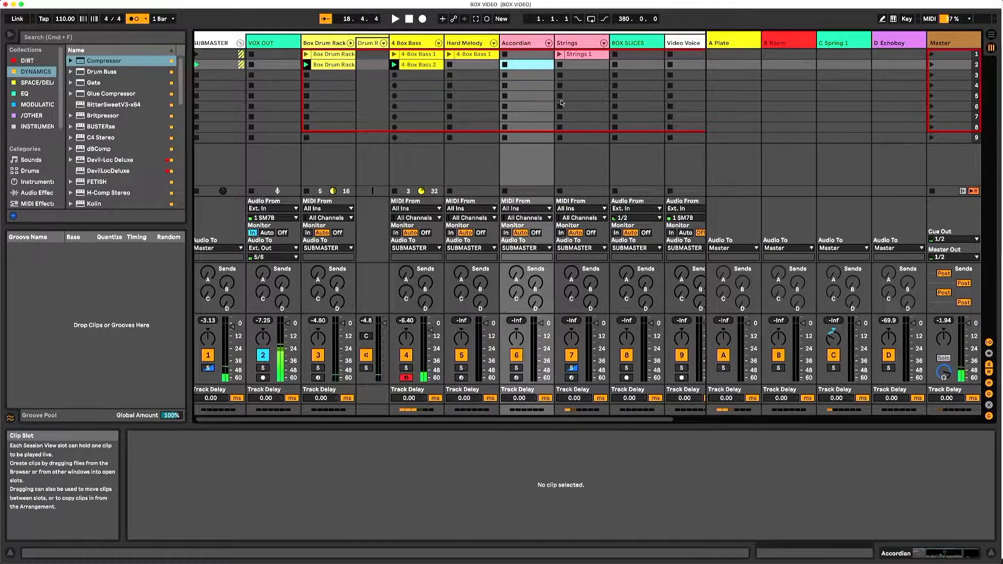
click(572, 378)
click(560, 65)
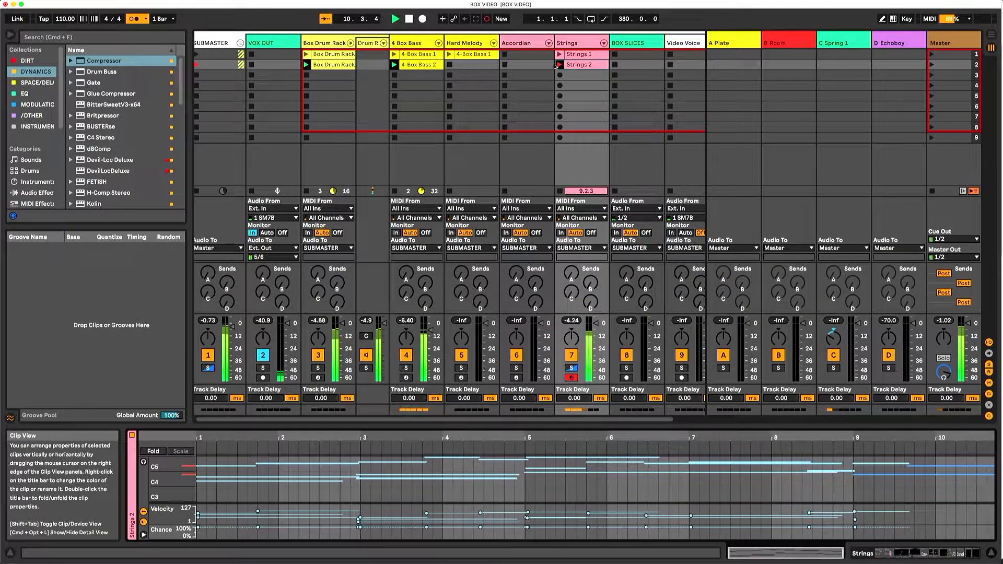
click(557, 65)
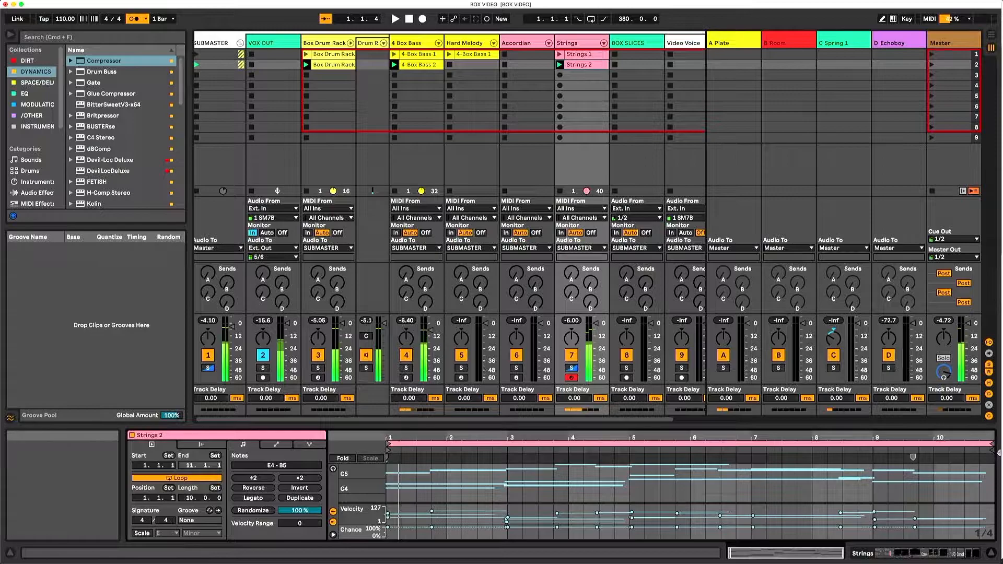
drag(992, 446, 872, 445)
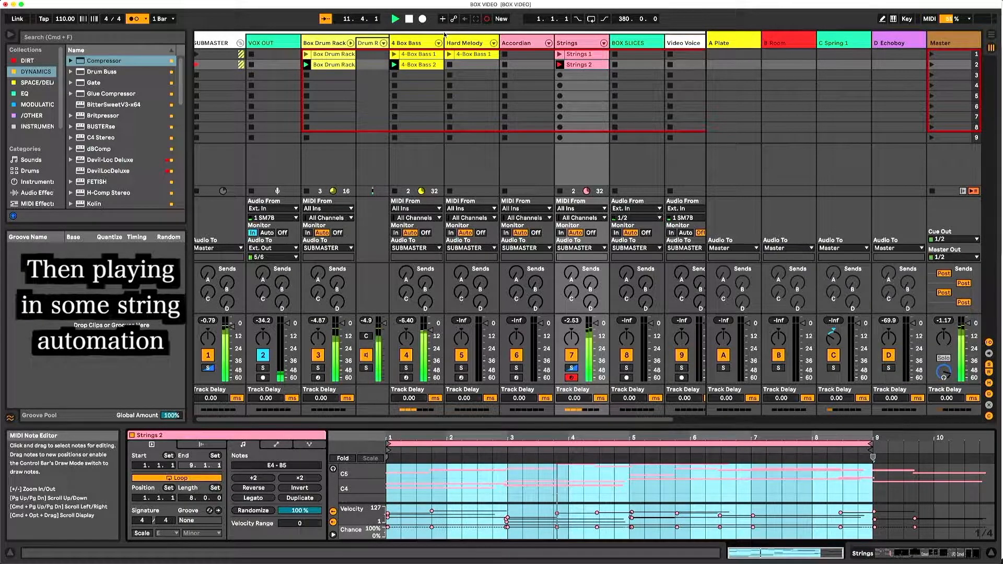
key(space)
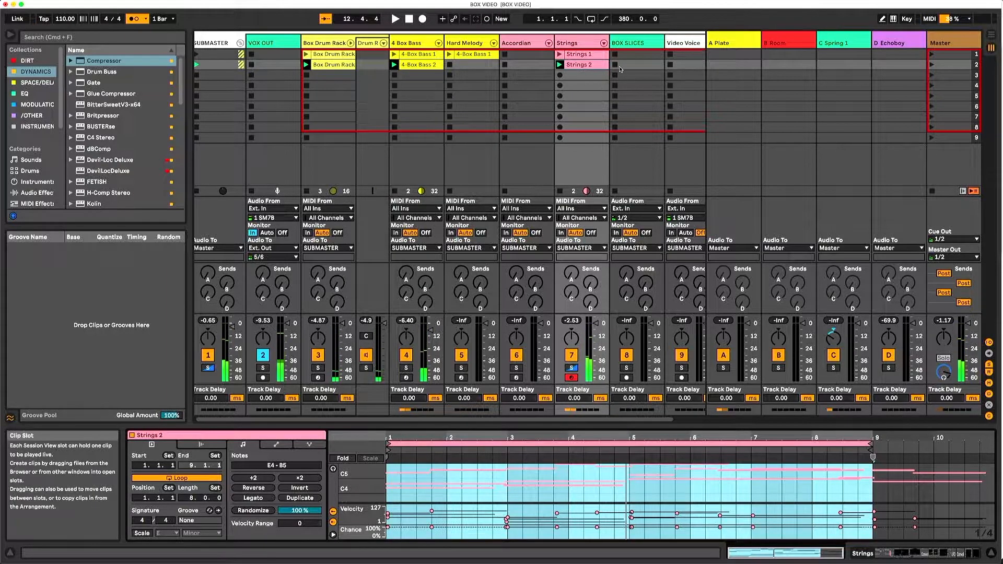
- Arm the Accordian track and record an accordion clip into its scene 1 slot
click(522, 43)
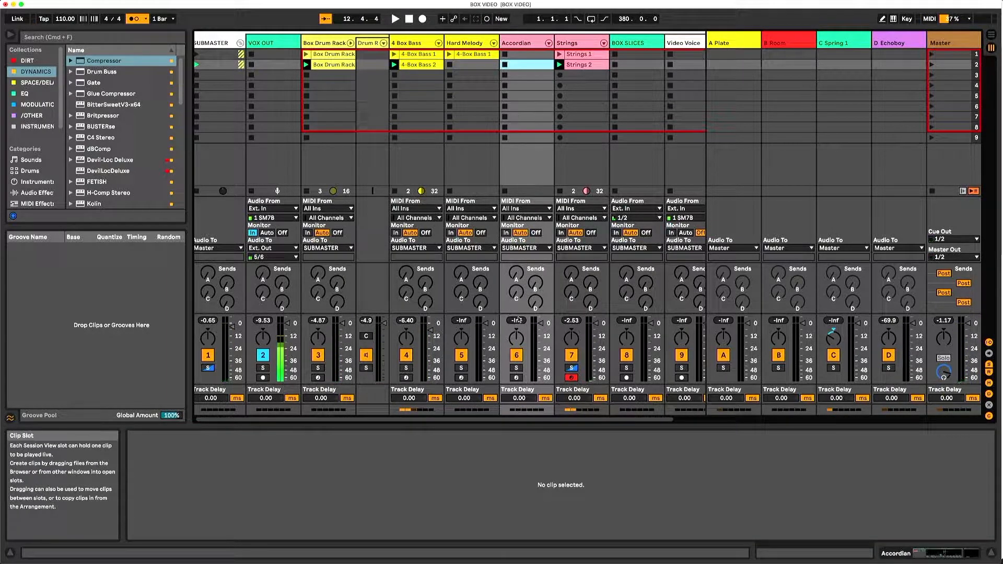
click(516, 377)
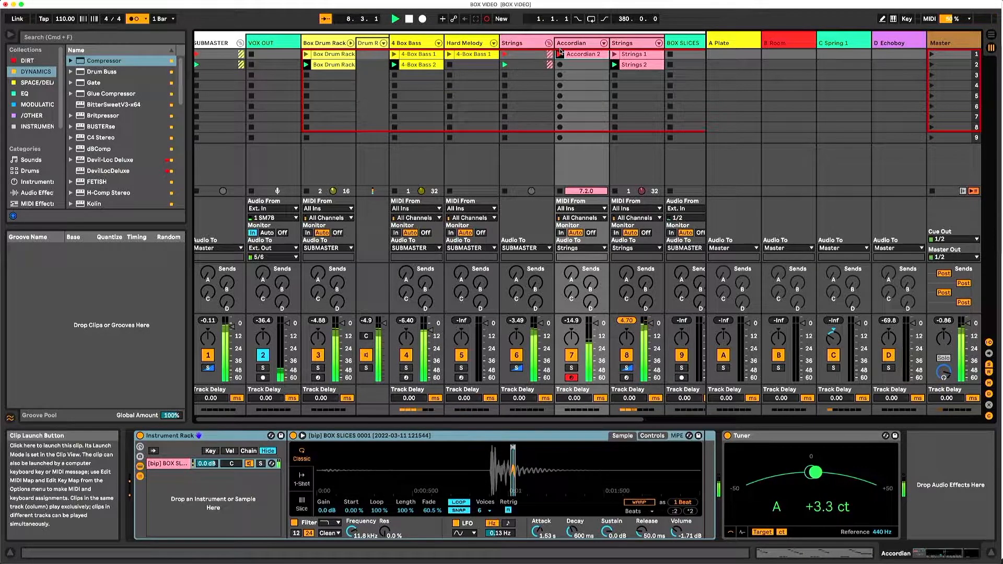
click(560, 53)
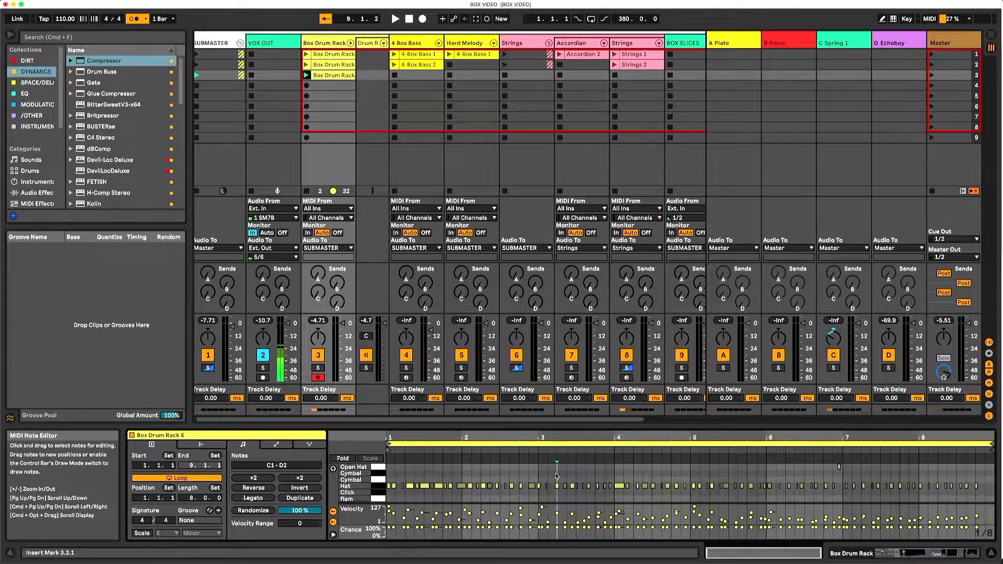
key(super+z)
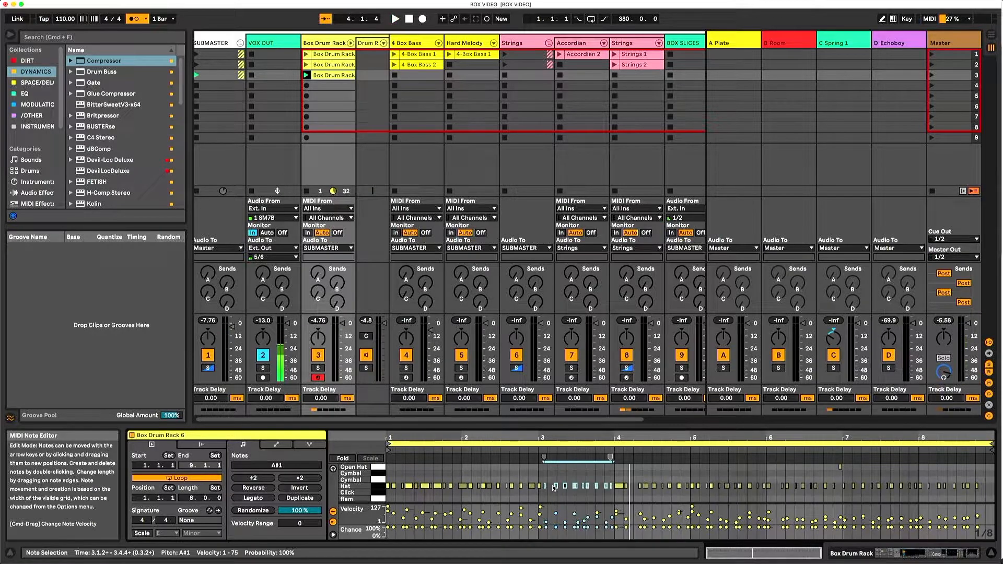
key(space)
scroll(547, 471, down, 4)
scroll(546, 472, up, 1)
scroll(547, 471, down, 1)
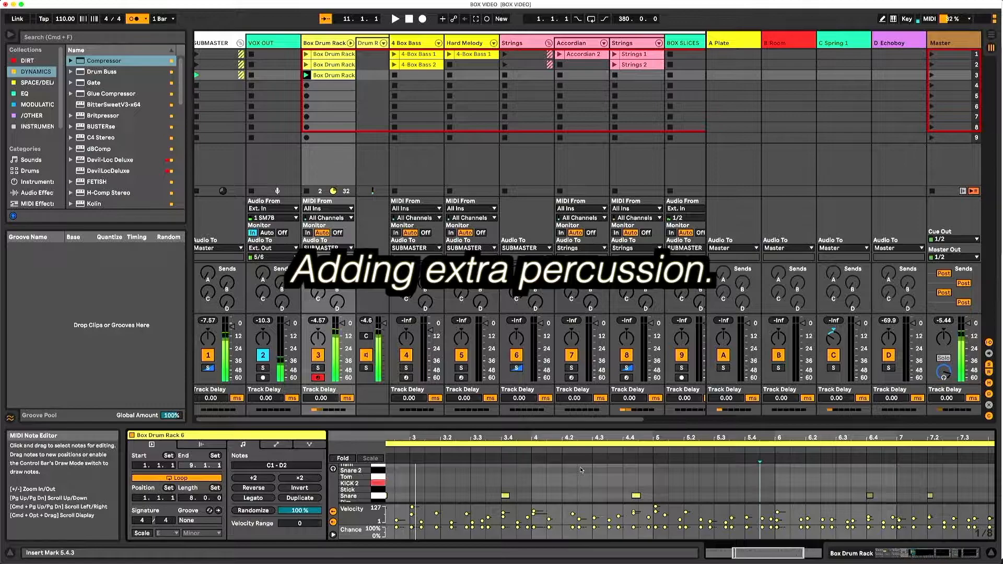
- Overdub extra percussion, including KICK 2 hits, into the drum clip in scene 3 and stop playback
key(super+shift+F9)
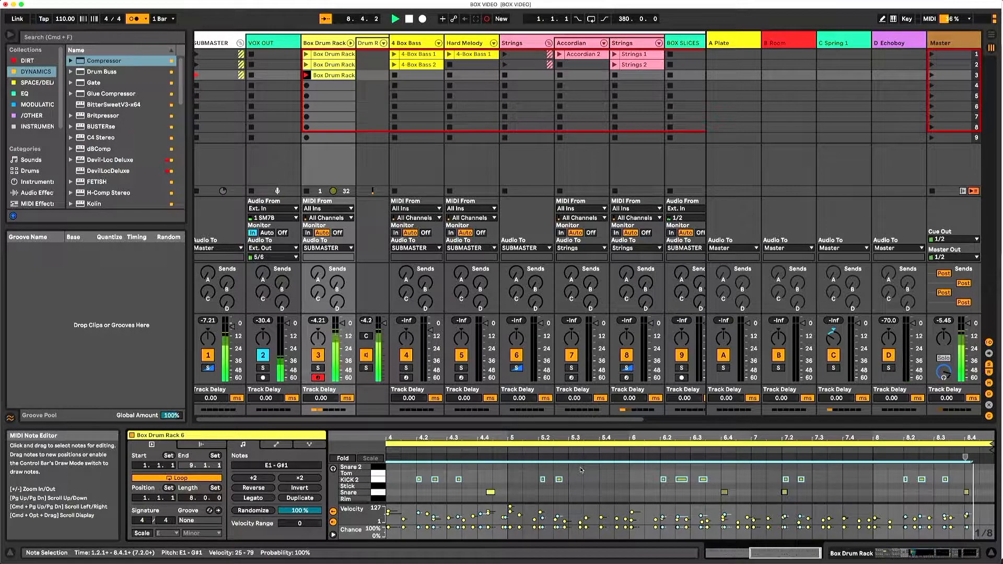
key(space)
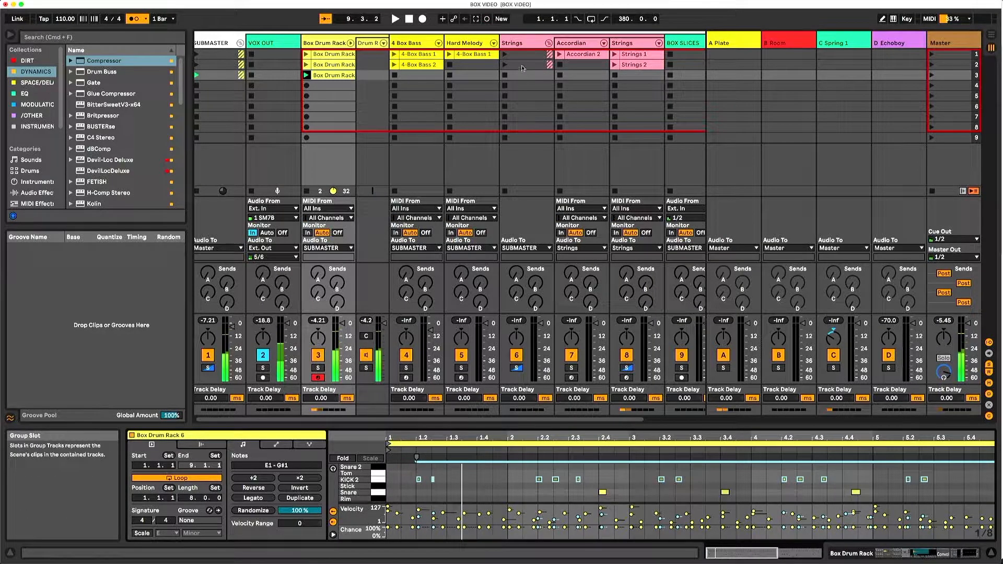
- Record an eight-bar melody clip into the scene 3 slot of the Hard Melody track and stop playback
click(457, 75)
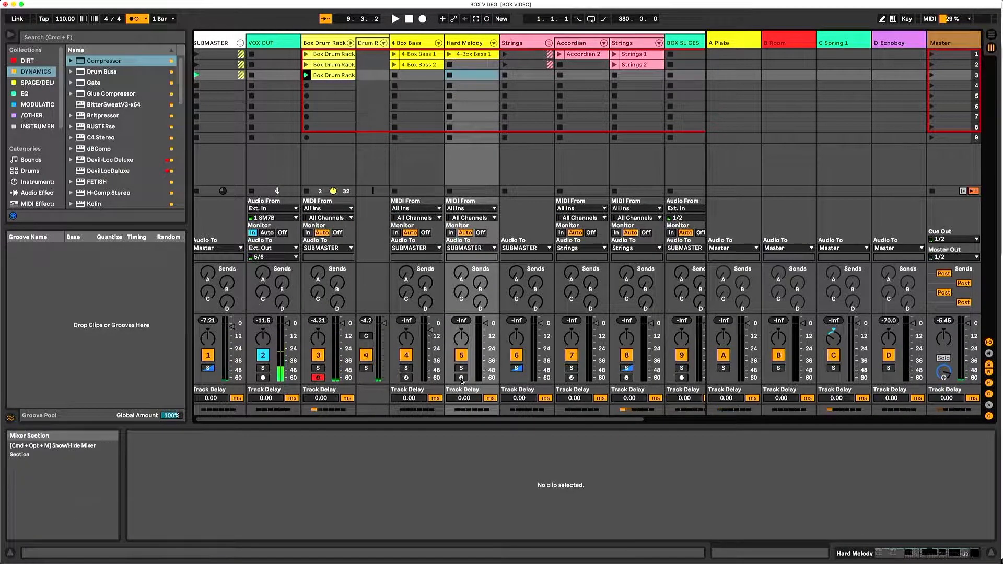
click(448, 75)
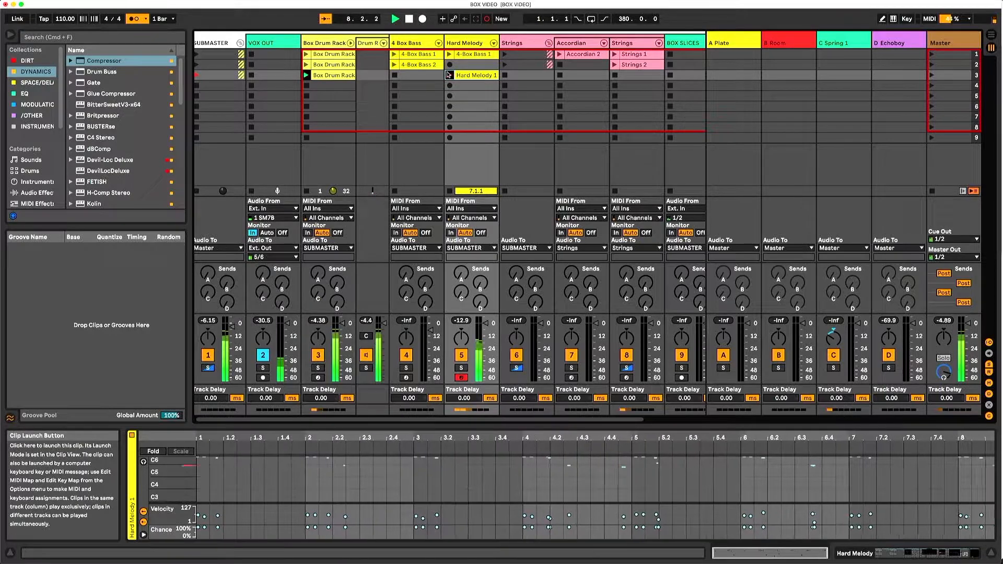
key(space)
- Arm the 4 Box Bass track and record a one-bar bass clip into its scene 3 slot
click(417, 76)
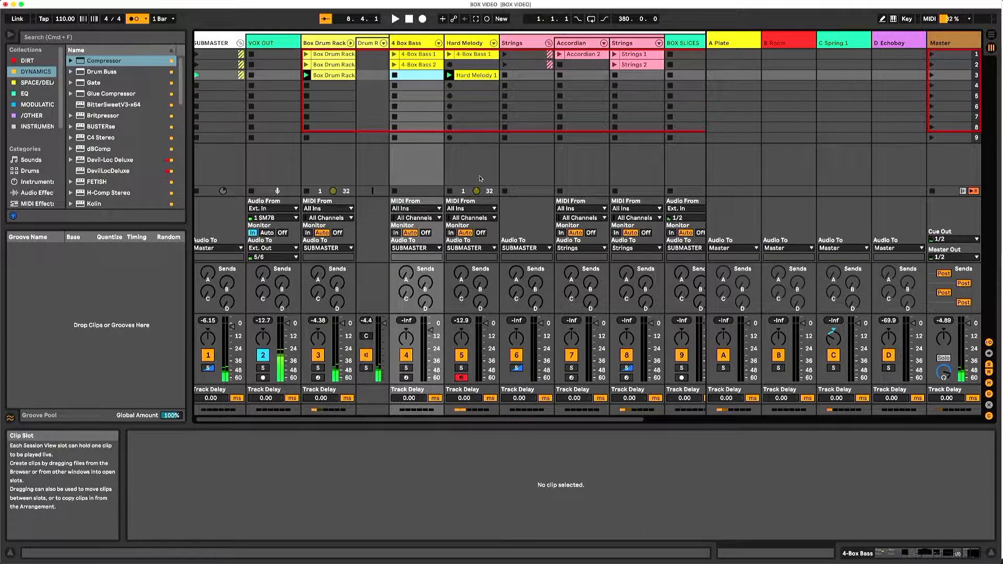
click(406, 377)
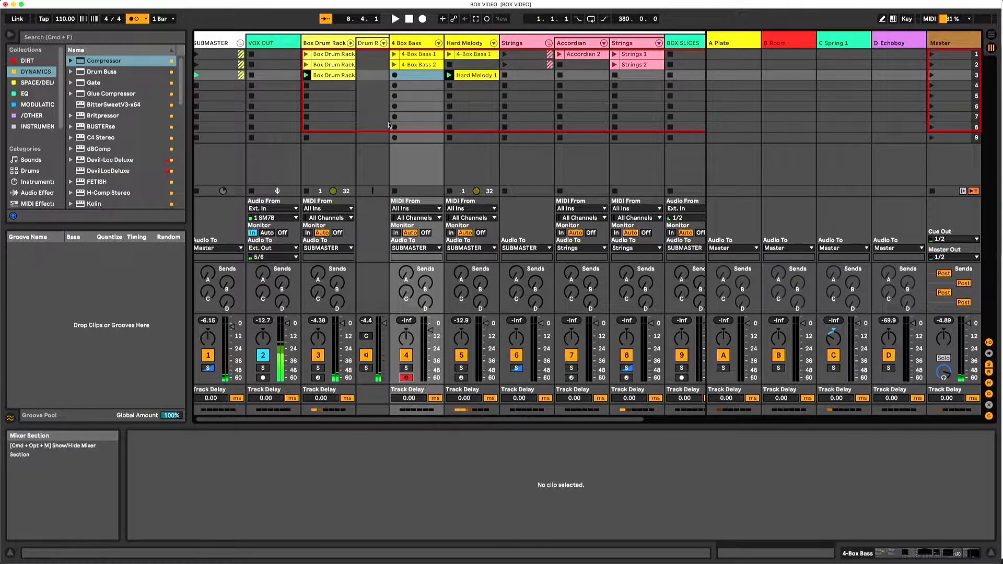
click(395, 75)
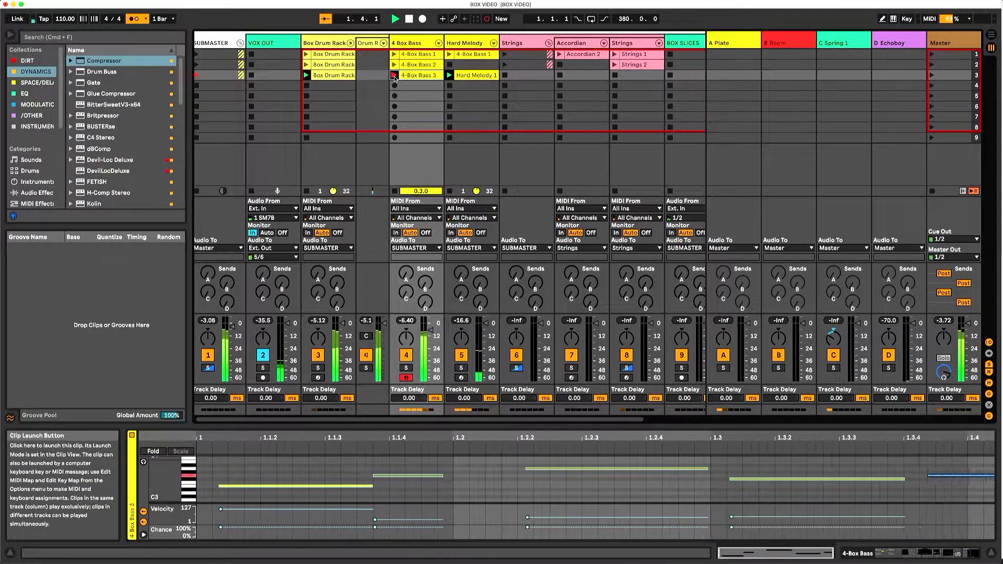
click(394, 77)
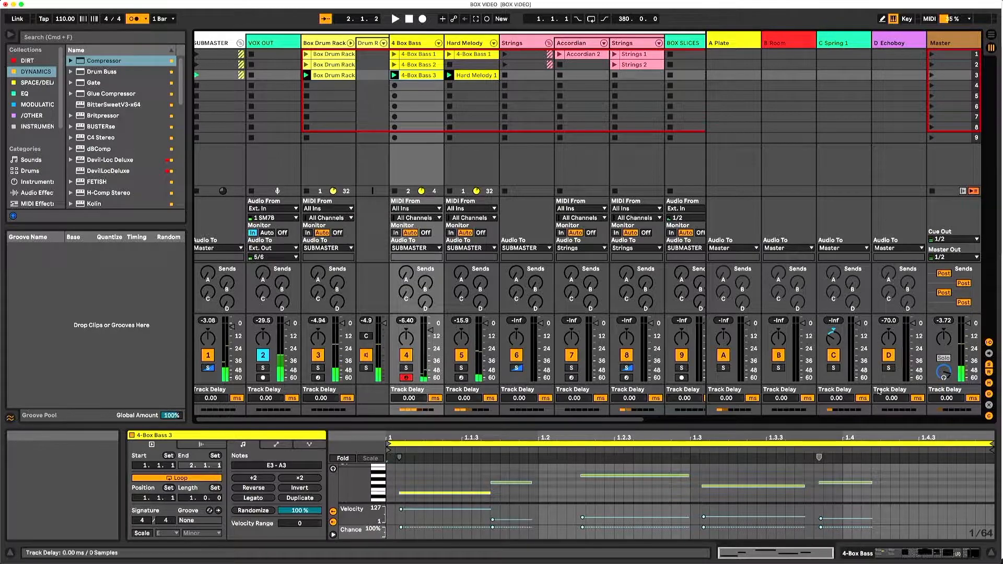
- Transpose all notes in the 4-Box Bass 3 clip down two octaves
key(super+a)
key(shift+Down)
key(shift+Down)
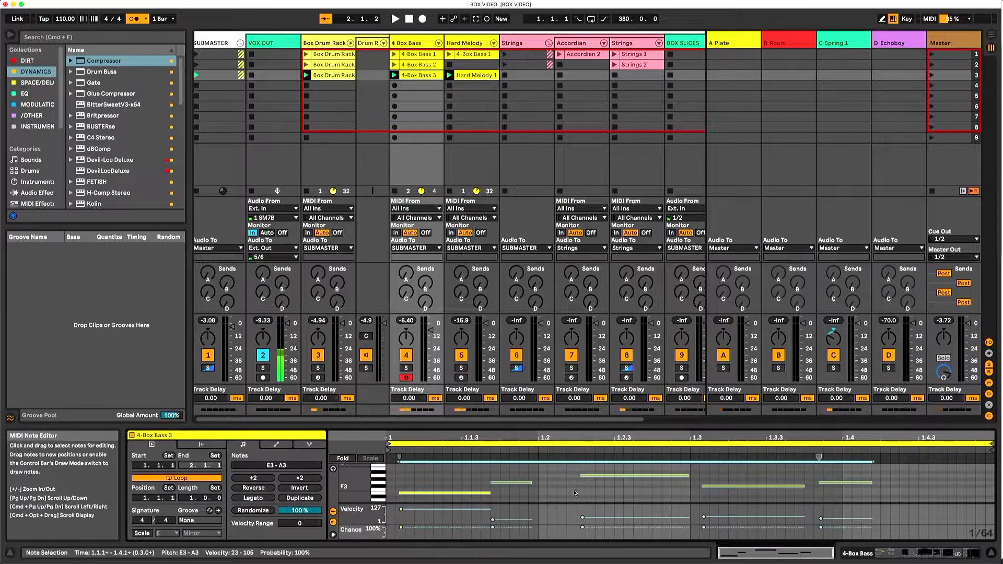
- Play back the 4-Box Bass 3 clip and duplicate its loop until it is 4 bars long
key(space)
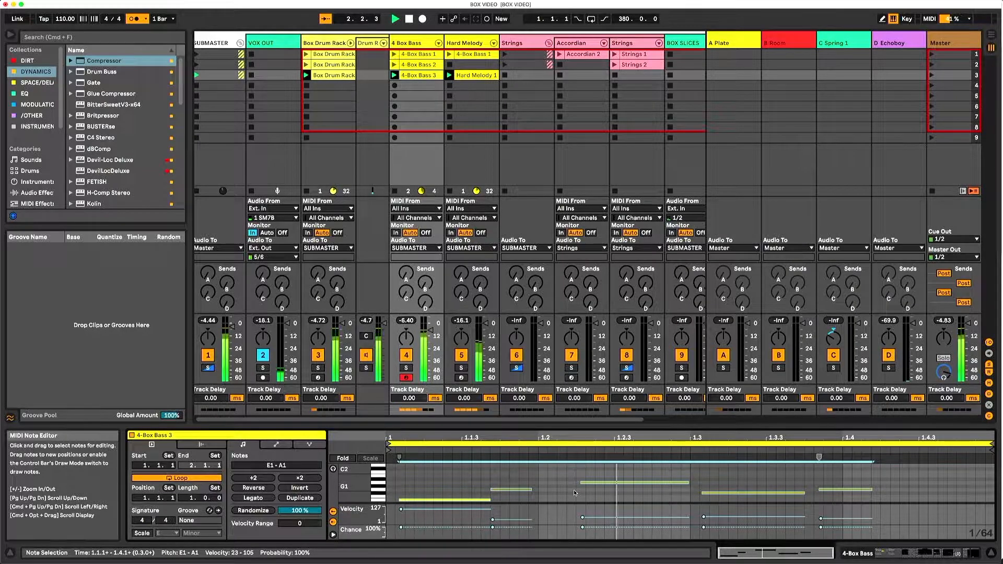
click(287, 498)
click(287, 499)
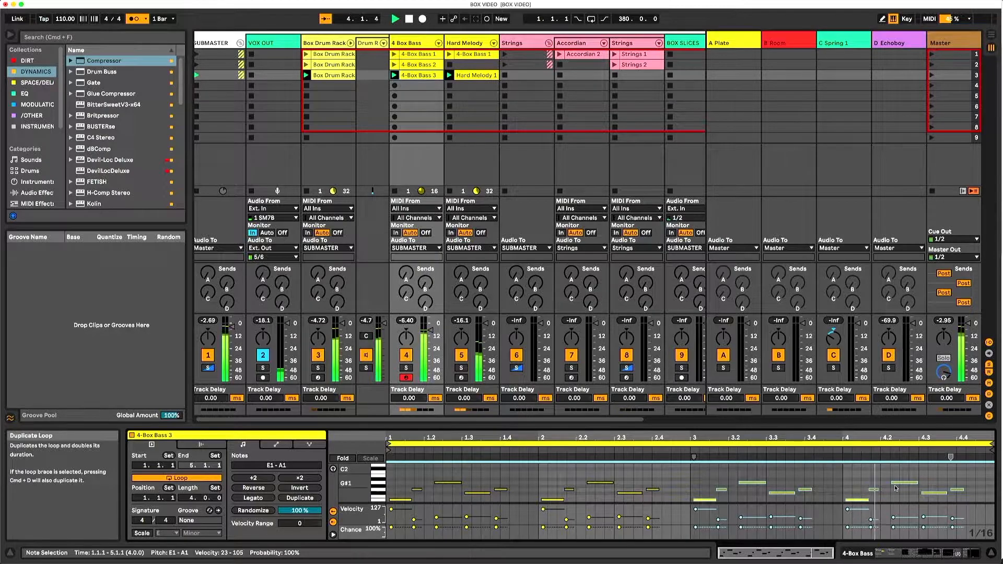
key(space)
- Raise the last note of the 4-Box Bass 3 clip one octave to G2 and play the loop back
click(956, 489)
click(957, 489)
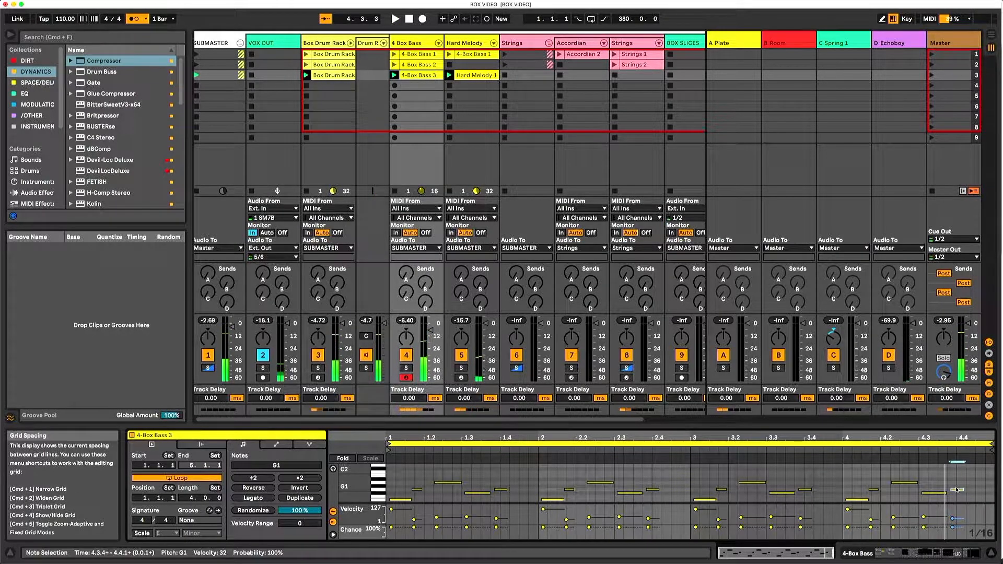
key(shift+Up)
key(space)
mouse_move(813, 438)
mouse_down()
mouse_move(813, 446)
mouse_move(813, 437)
mouse_up()
scroll(851, 476, down, 1)
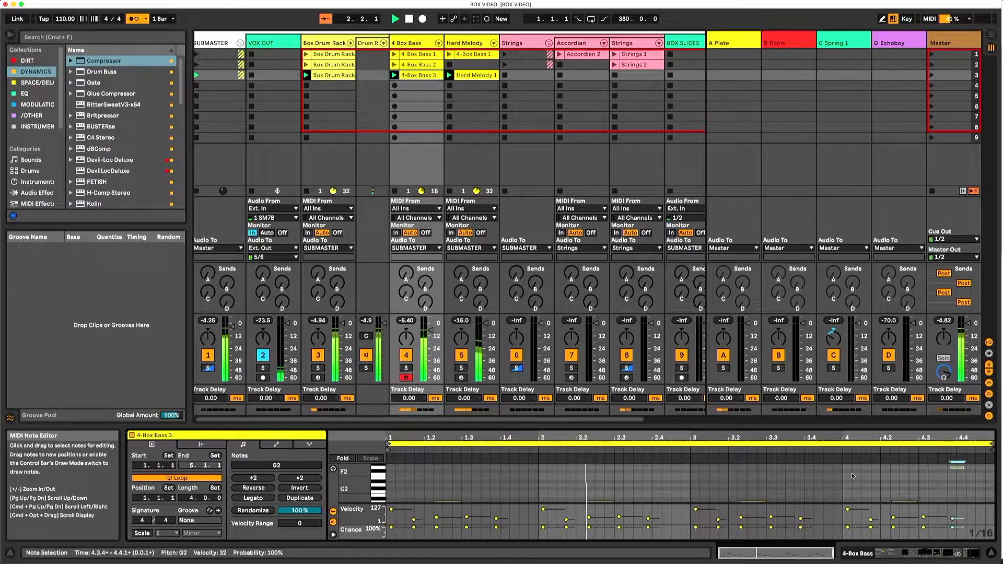
scroll(852, 472, down, 1)
scroll(850, 472, down, 1)
scroll(847, 475, up, 3)
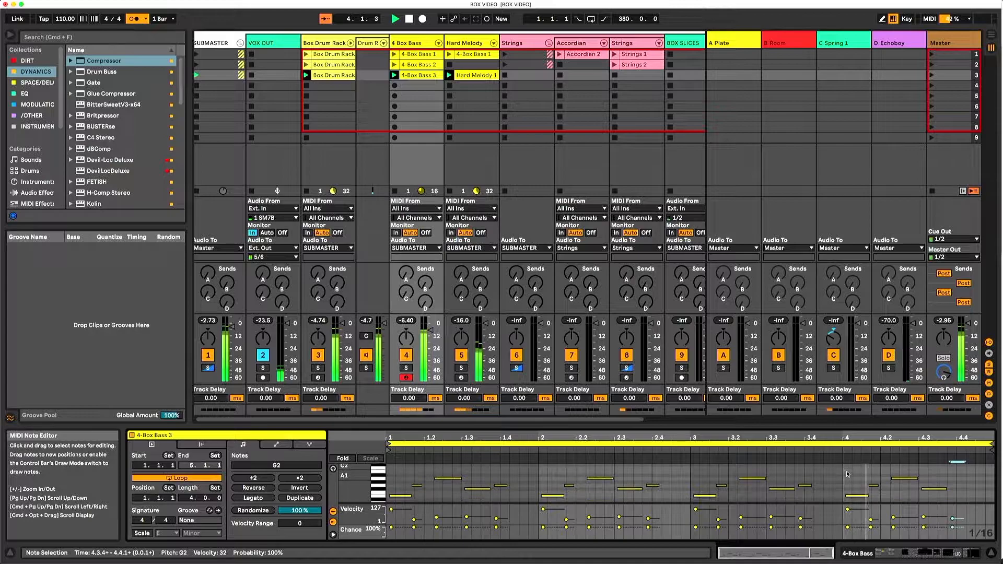
- Lower the last note of the 4-Box Bass 3 clip to F1
key(shift+Down)
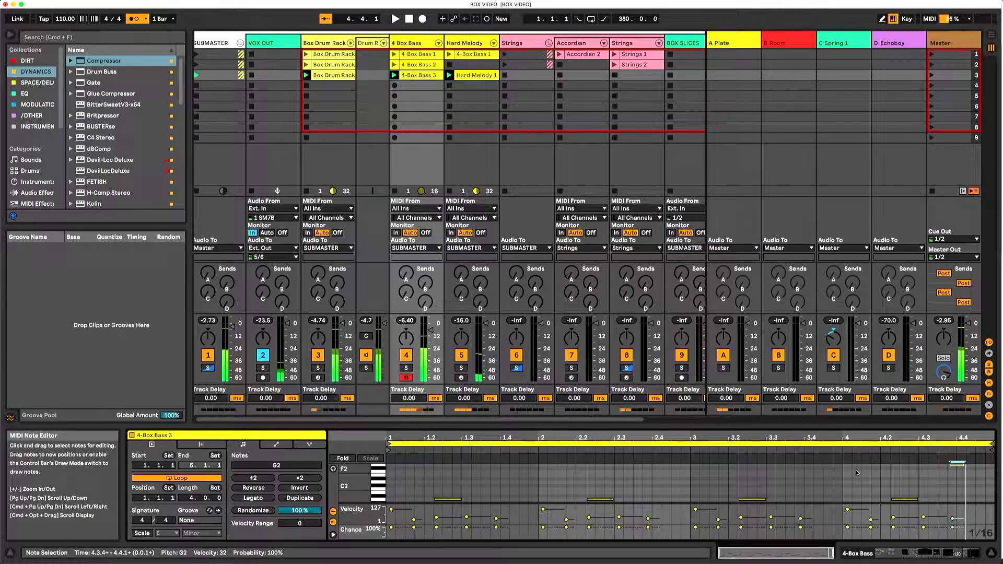
key(Down)
key(Down)
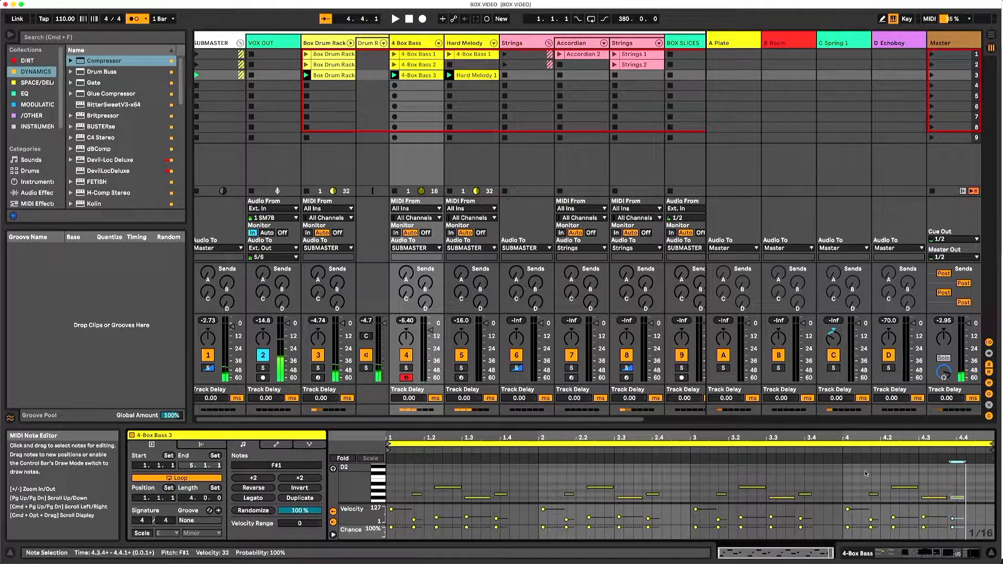
scroll(945, 481, down, 3)
scroll(945, 481, up, 1)
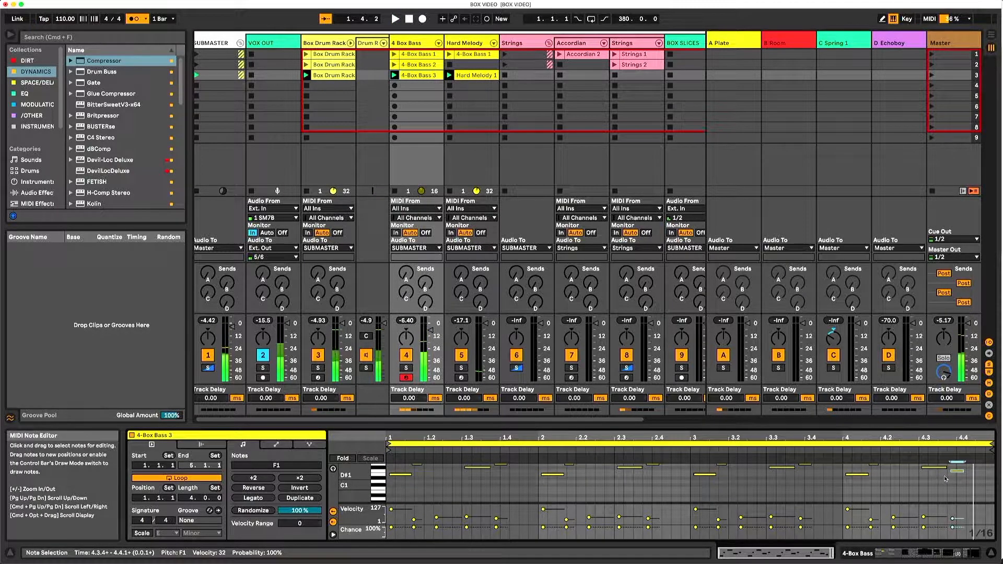
scroll(944, 475, up, 2)
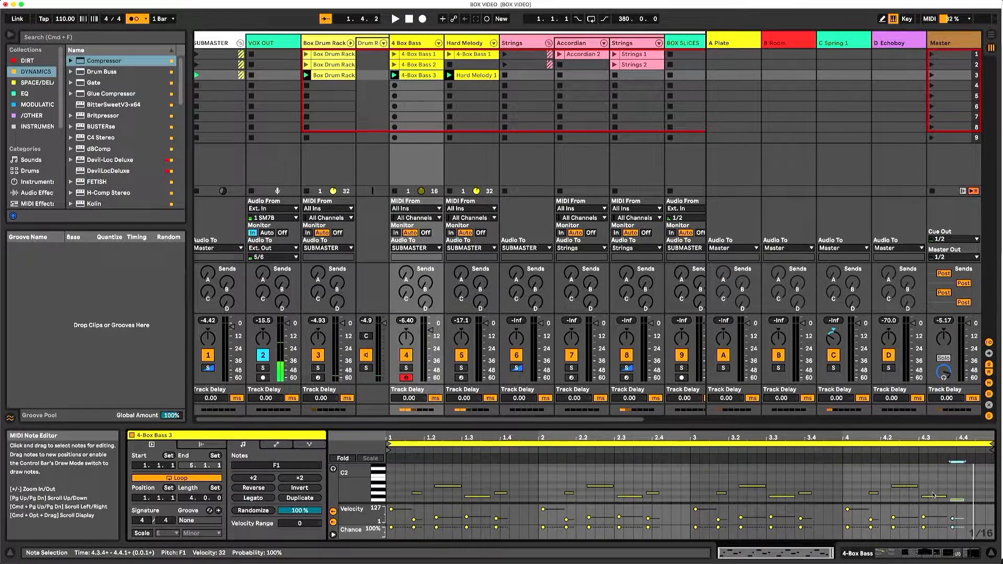
- Raise the last two notes of the 4-Box Bass 3 clip by a semitone, to G1 and F#1, and play the loop
click(934, 497)
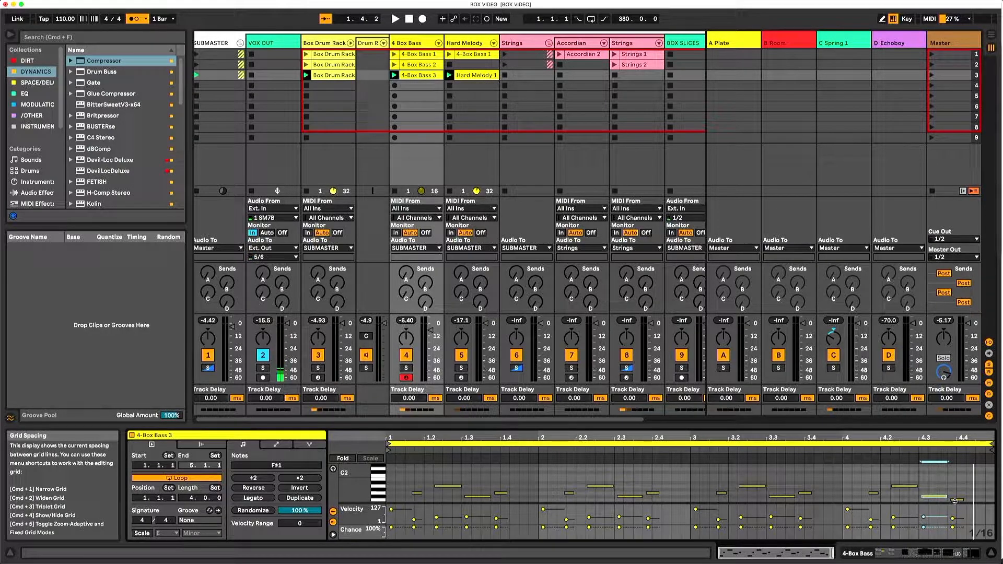
click(955, 500)
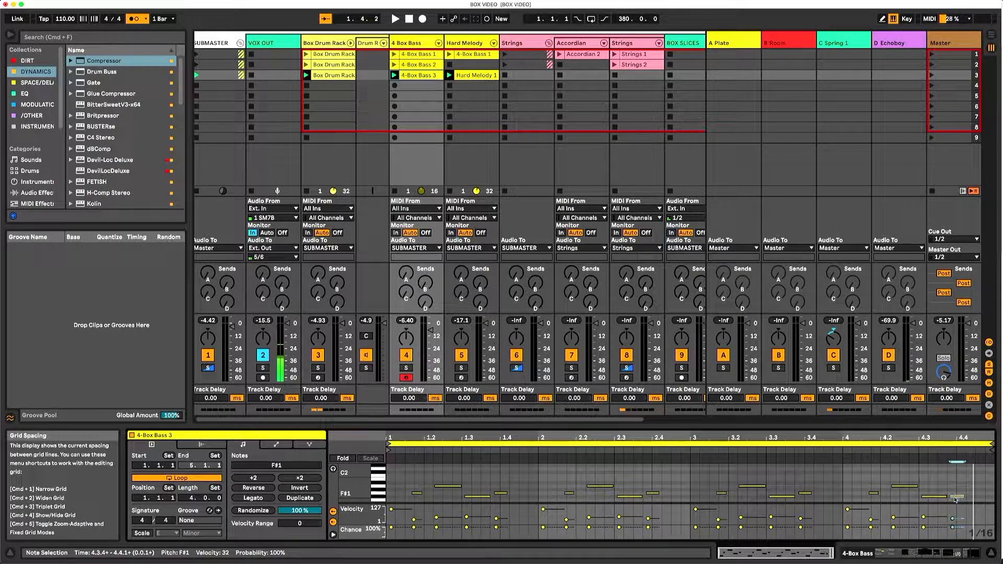
key(Up)
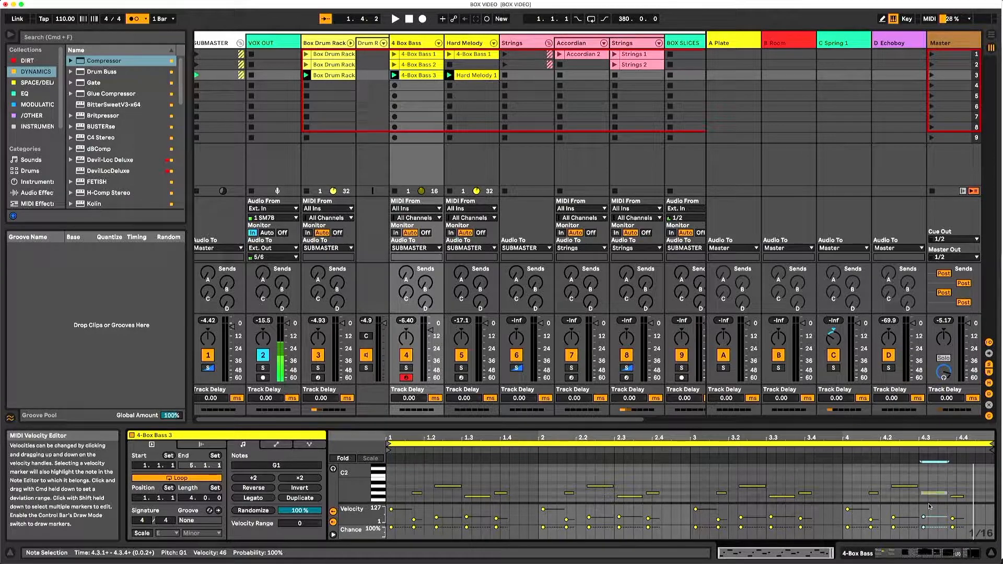
click(854, 447)
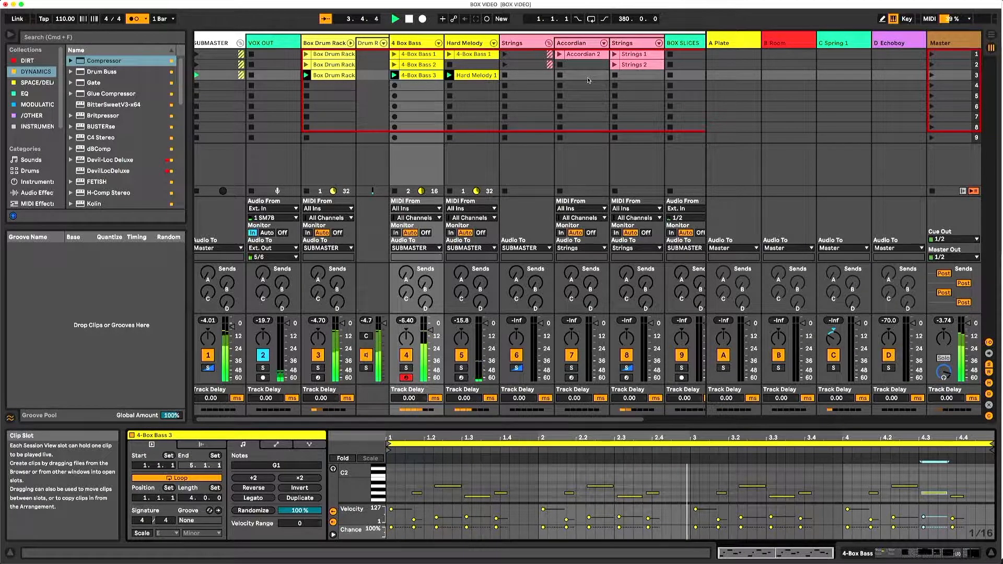
- Duplicate the 4-Box Bass 3 loop to 8 bars
click(300, 498)
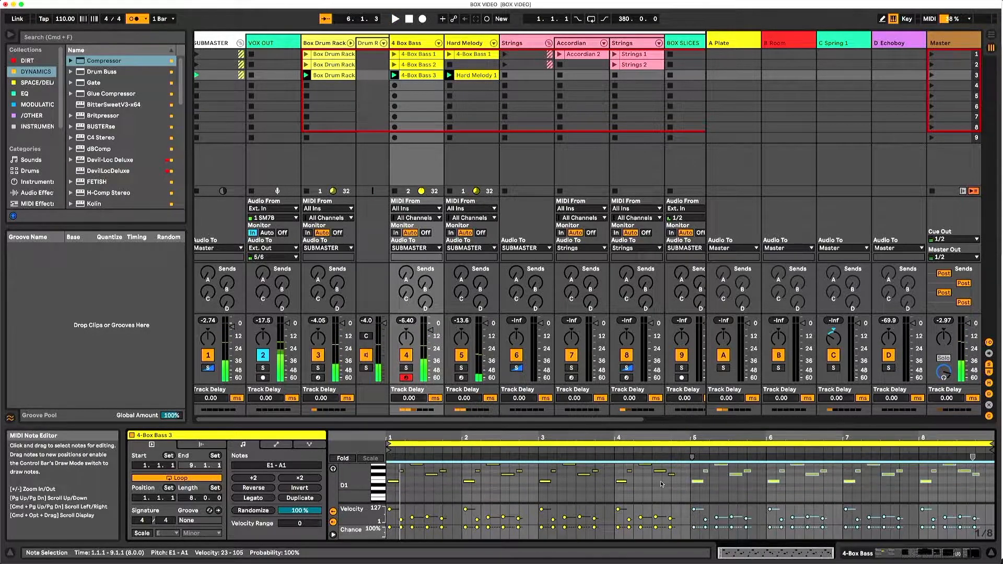
click(702, 491)
drag(705, 437, 705, 470)
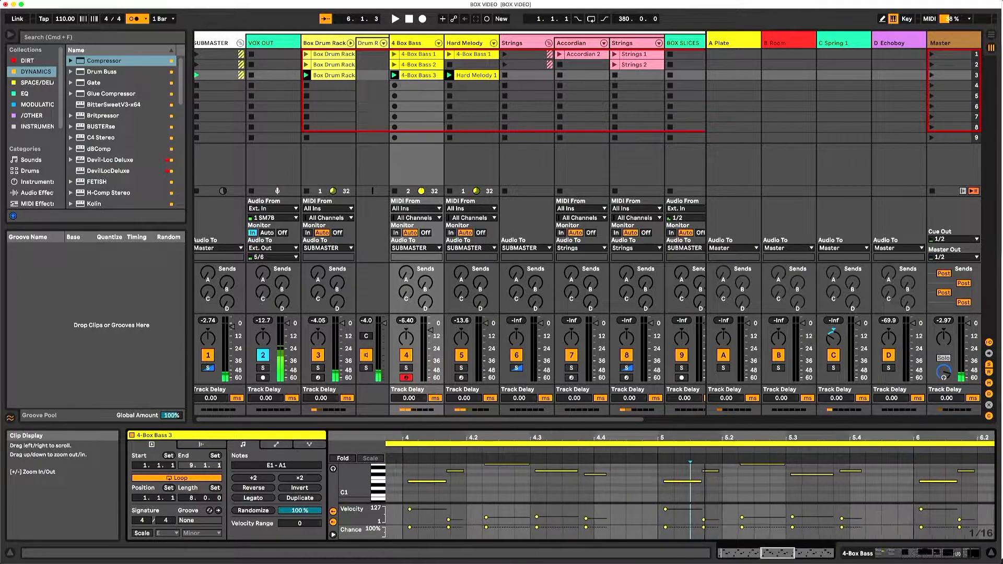
- Shorten the opening E1 note of bar 5, place a copy of it right behind, and play the passage
click(670, 482)
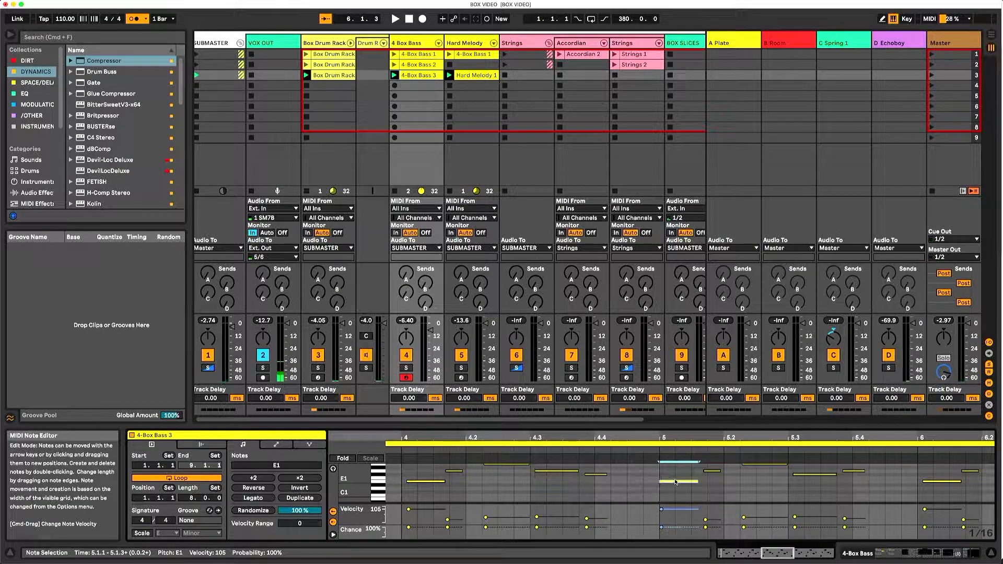
drag(699, 482, 634, 480)
click(663, 451)
key(space)
click(636, 490)
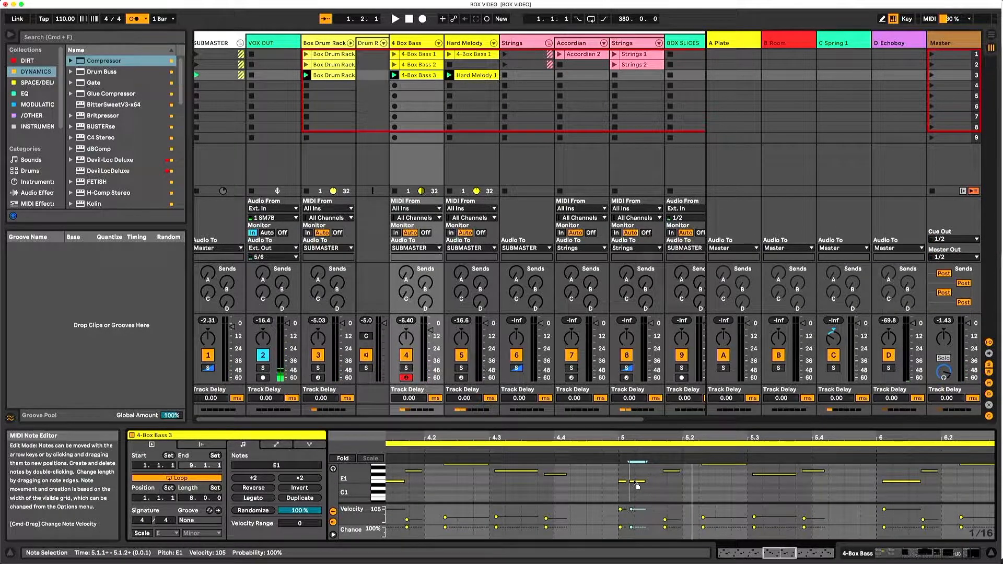
key(space)
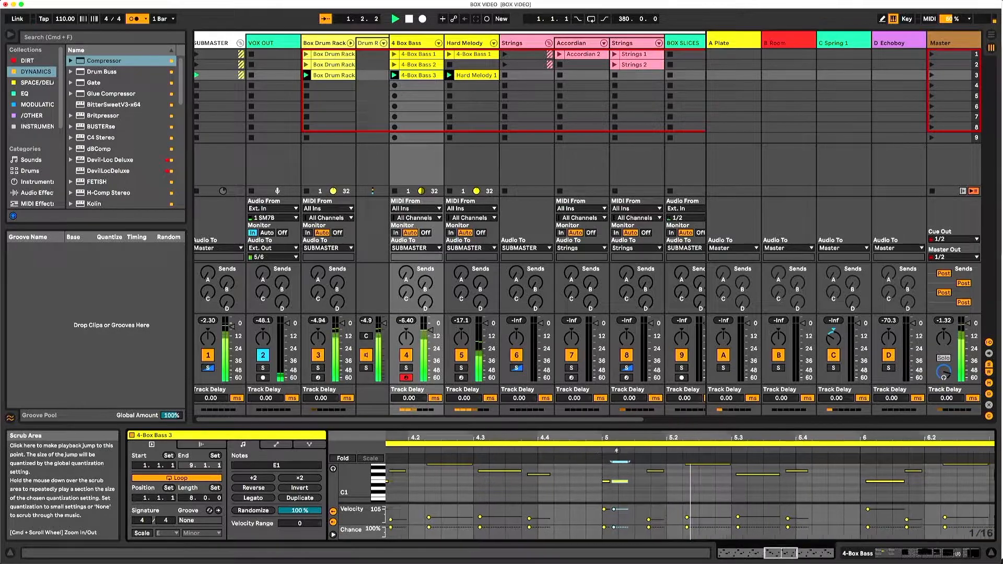
- Lengthen the second E1 note at the start of bar 5 to two sixteenths and resume playback
key(space)
drag(568, 481, 585, 482)
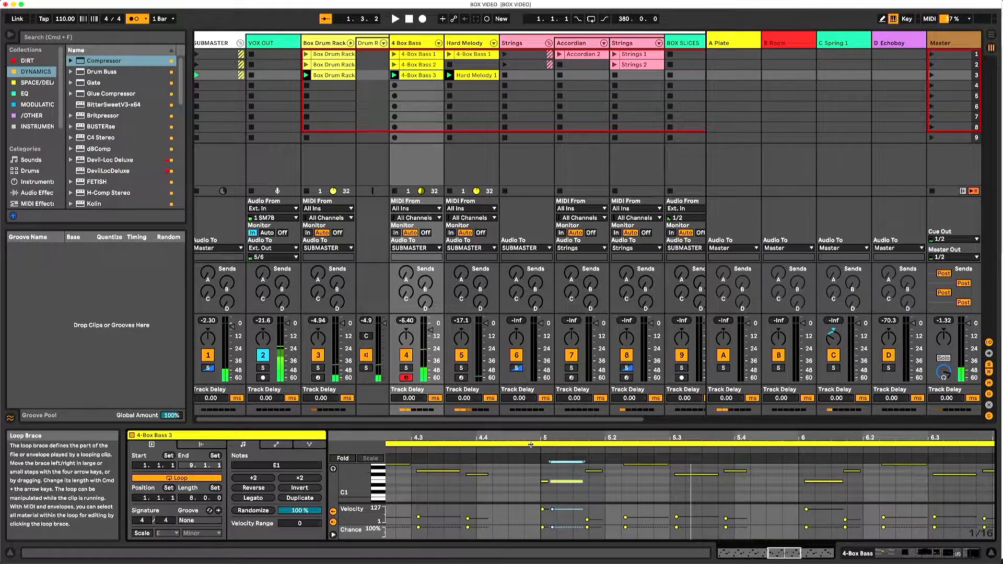
key(space)
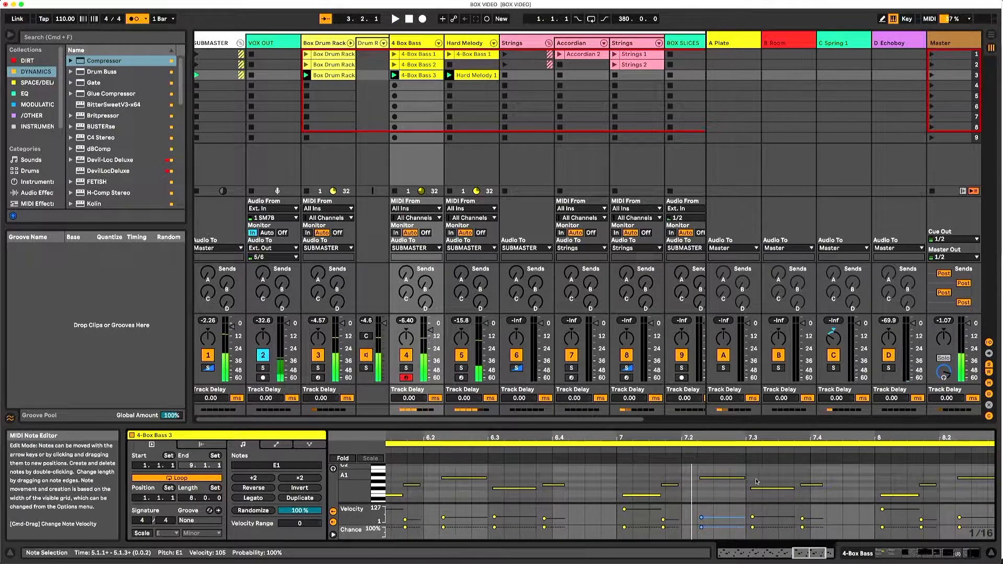
- Raise the bar 7 notes at 7.3 and 7.4 to B1 and A1, then play the passage
drag(754, 487, 767, 472)
click(743, 450)
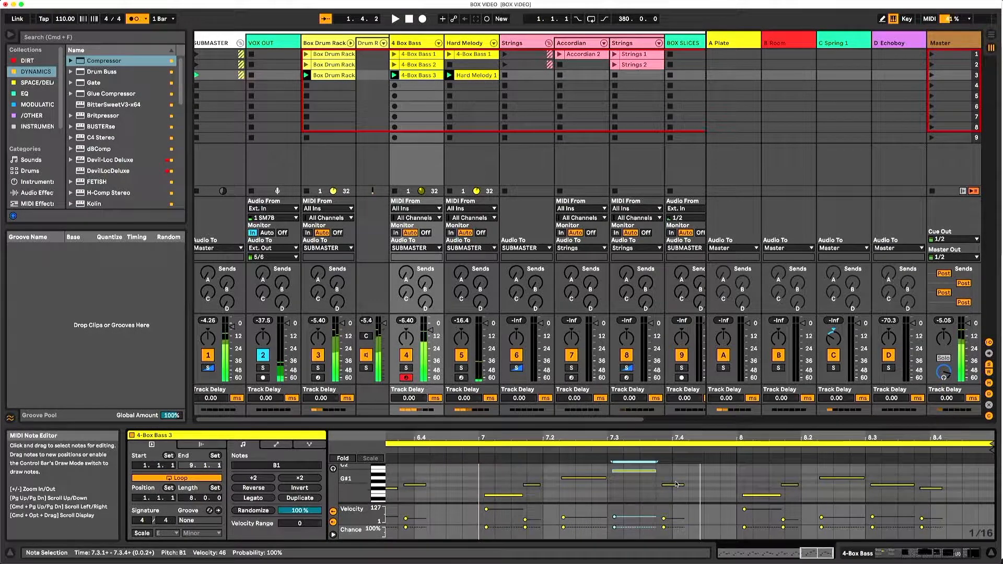
key(space)
click(678, 486)
drag(678, 487, 677, 479)
click(539, 448)
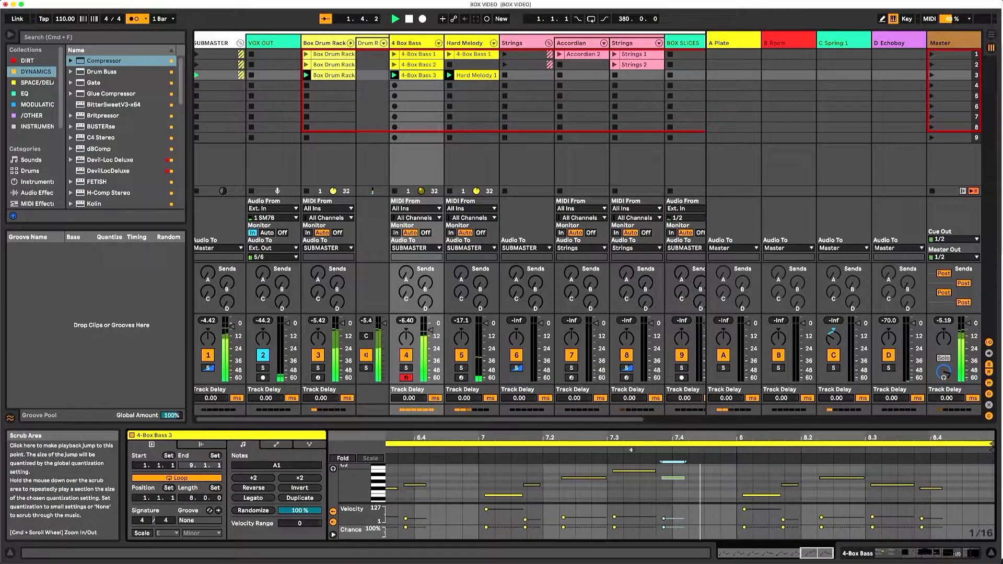
- Shorten the G1 note at 8.3, delete the final note at 8.4, and play back the ending of the bass clip
drag(932, 496, 922, 469)
click(895, 489)
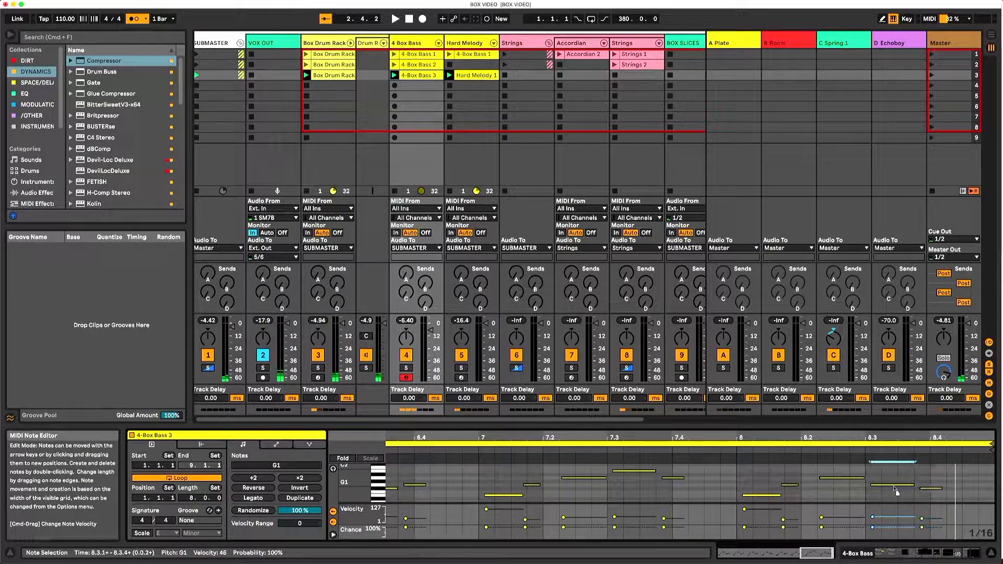
drag(911, 493, 882, 489)
drag(961, 499, 922, 478)
click(805, 476)
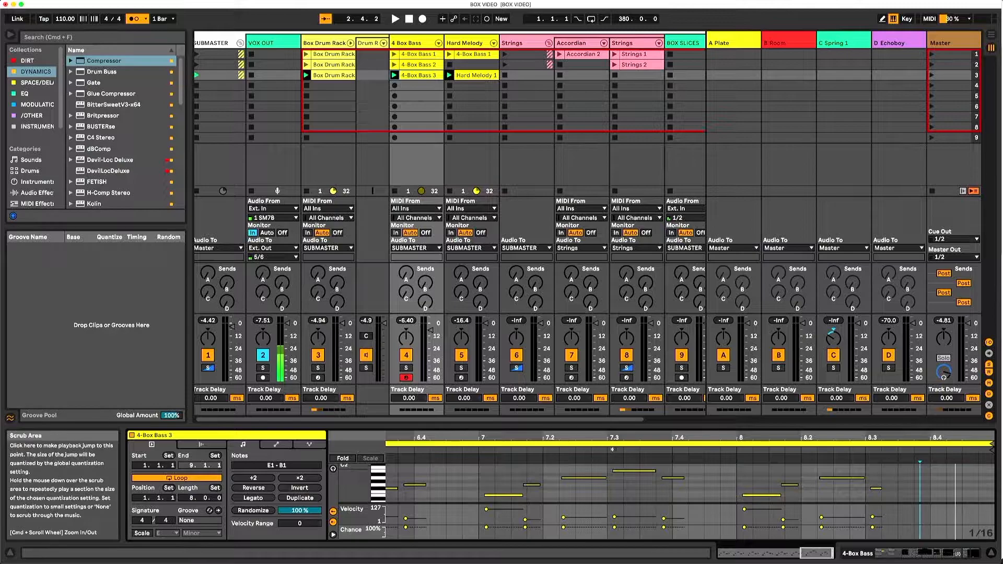
key(space)
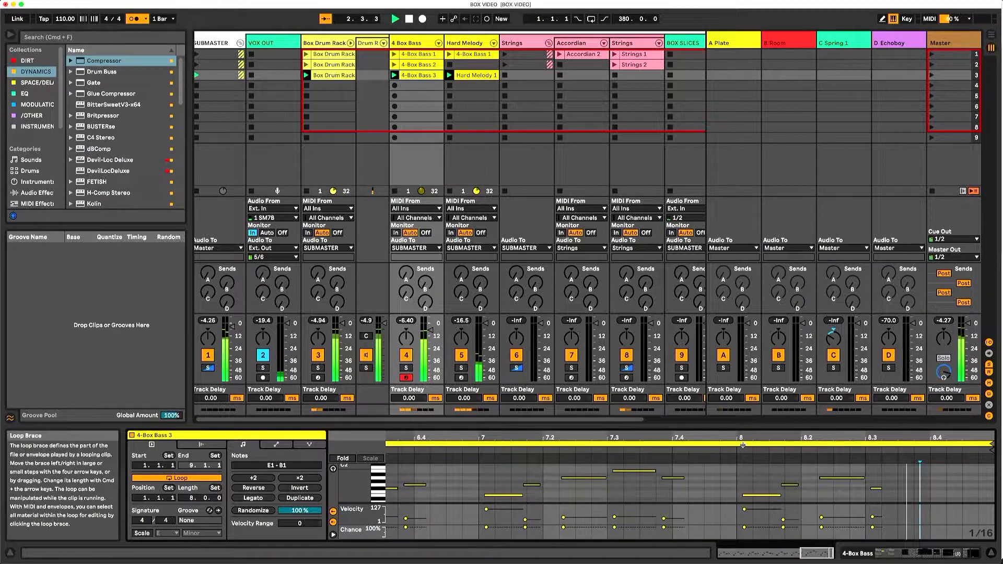
key(space)
click(529, 76)
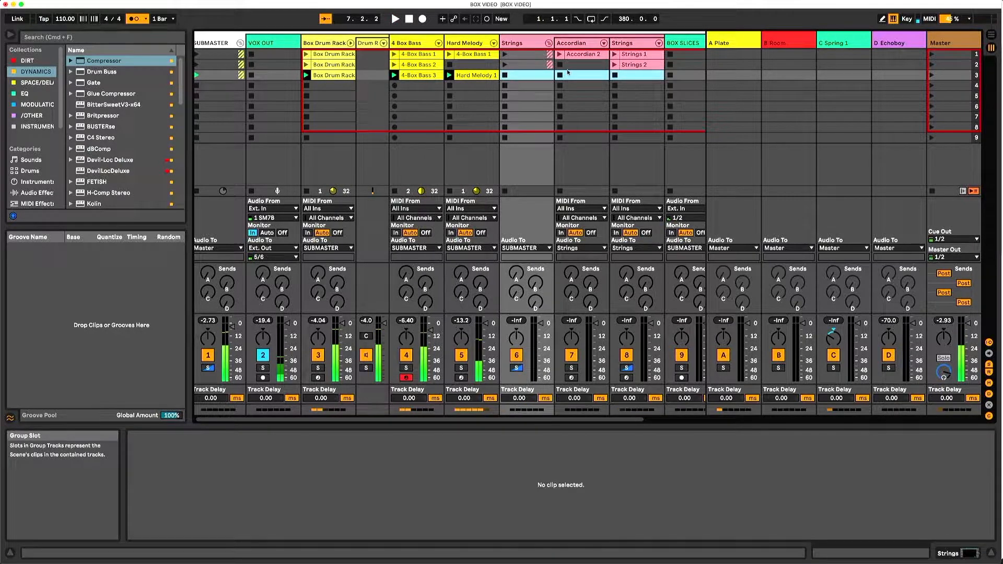
click(583, 76)
click(570, 379)
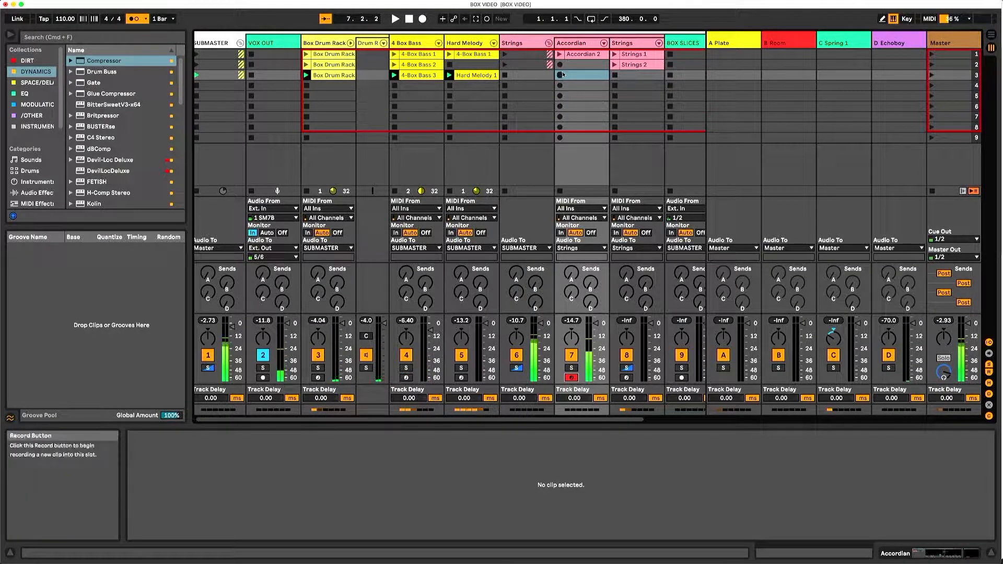
- Arm Strings track 8 and record a 16-bar chord clip into its scene 3 slot
click(635, 76)
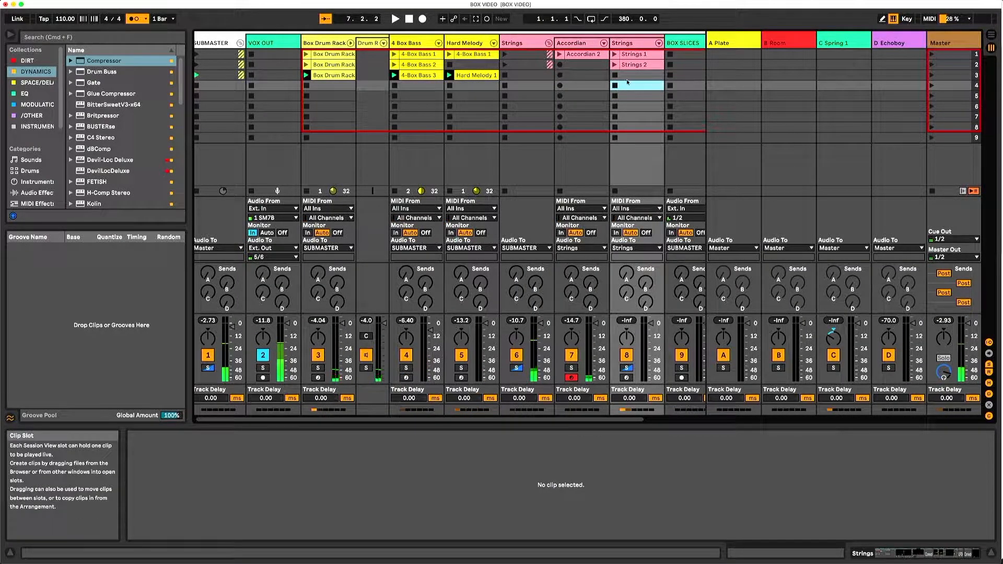
click(626, 378)
click(615, 75)
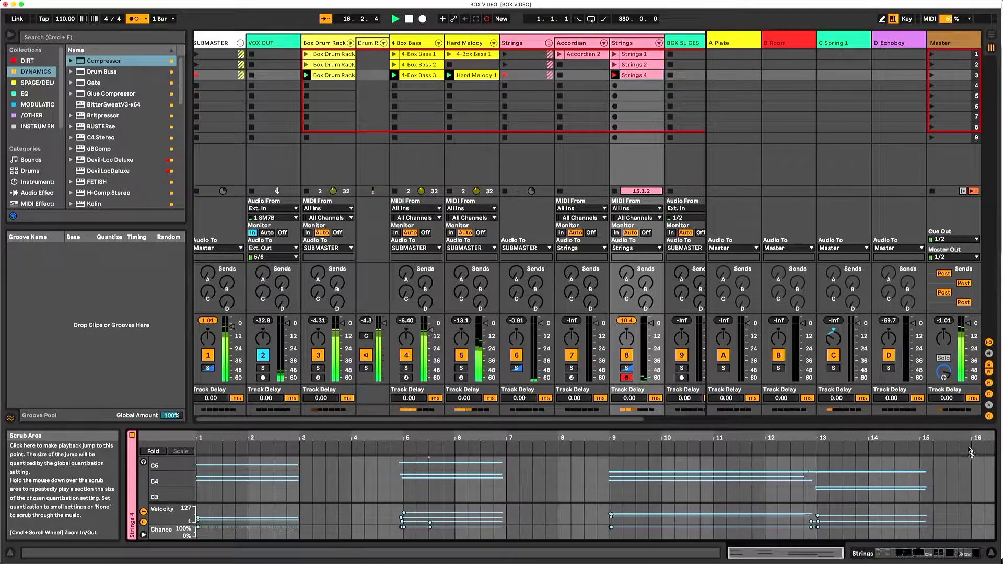
key(space)
- Play back the new strings clip while examining the track's Instrument Rack chains and effects
double_click(641, 43)
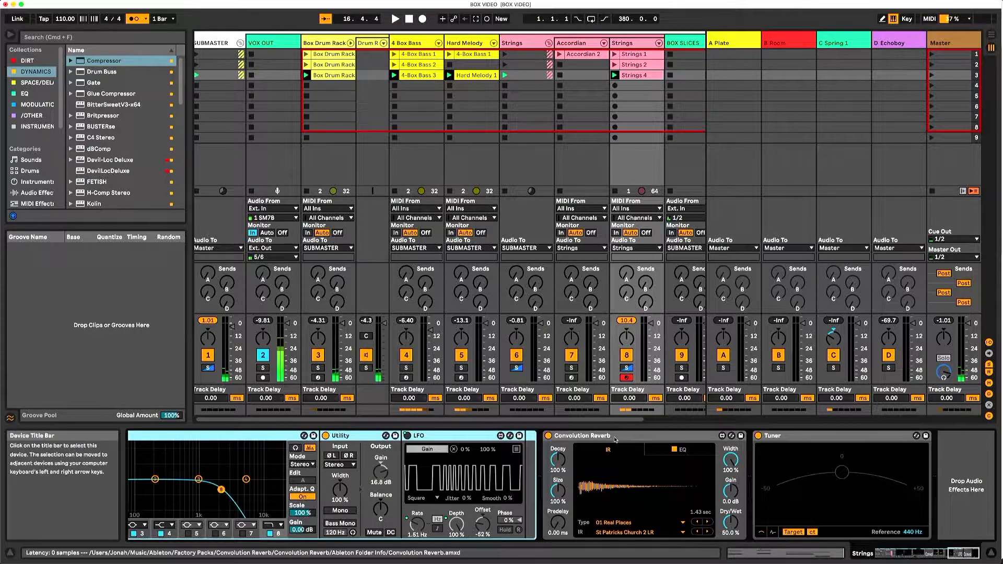
key(space)
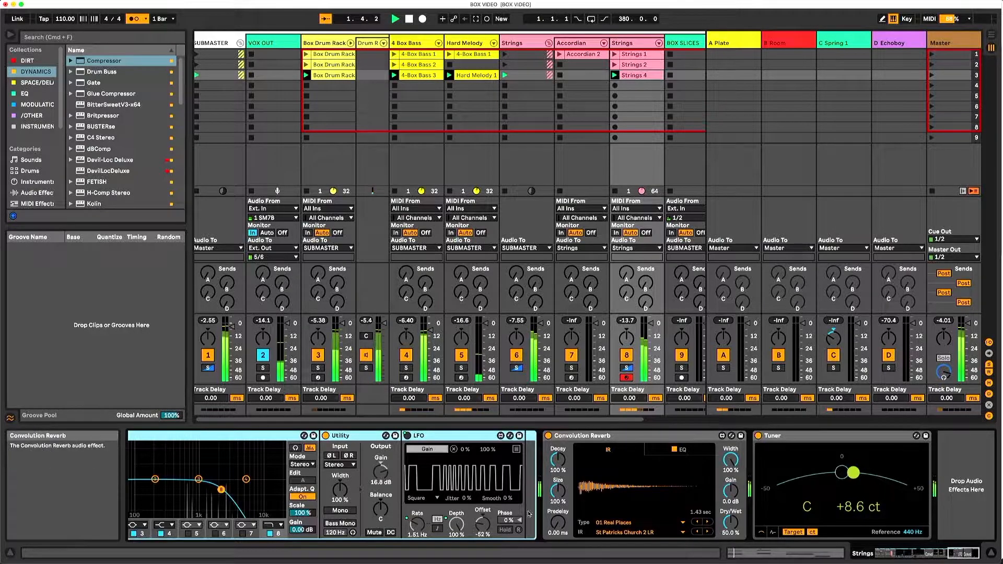
drag(908, 553, 894, 554)
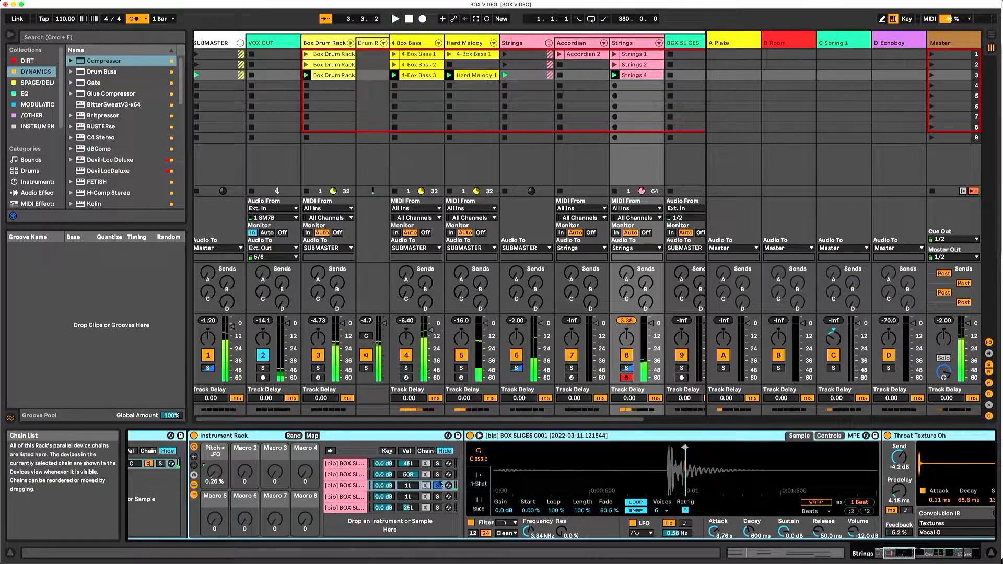
click(437, 487)
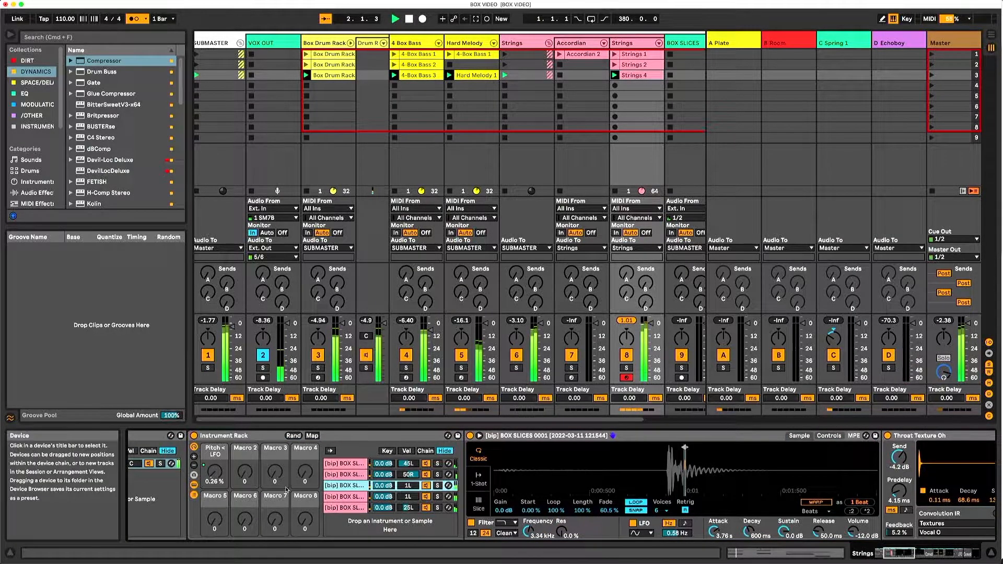
click(974, 561)
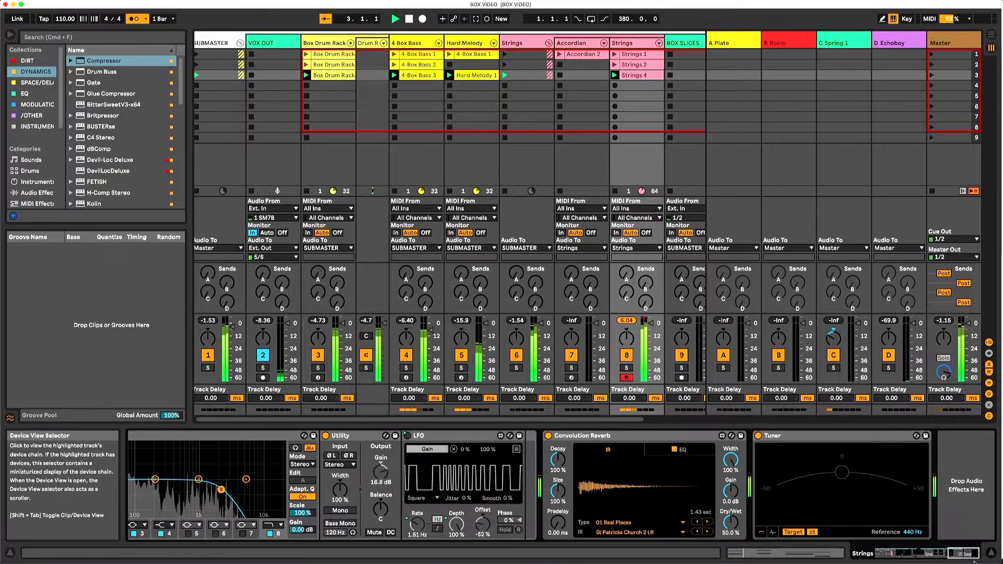
- Copy the Strings 4 clip into the Accordian track's scene 3 slot, add an Arpeggiator to that track, and play it
drag(637, 75, 576, 76)
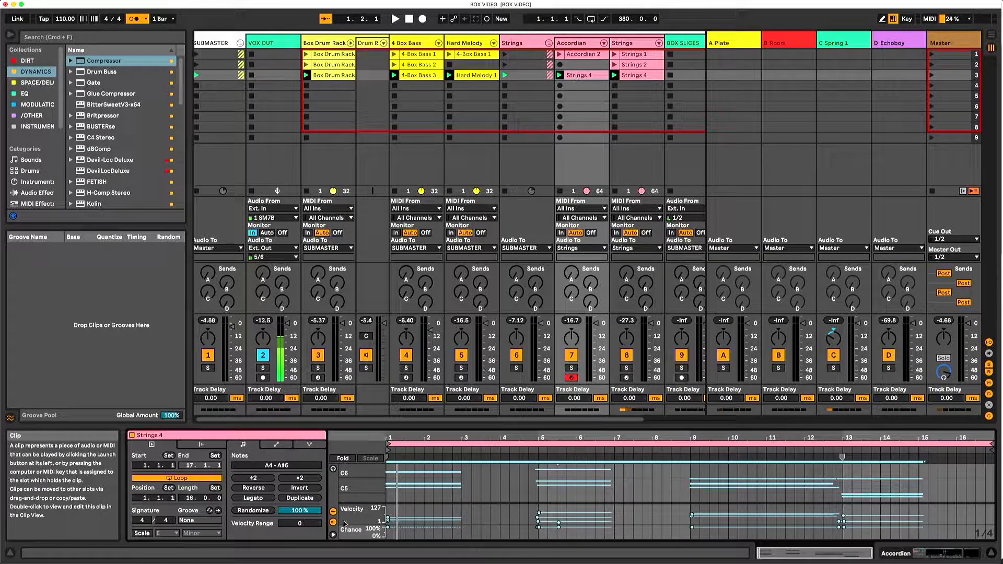
click(66, 40)
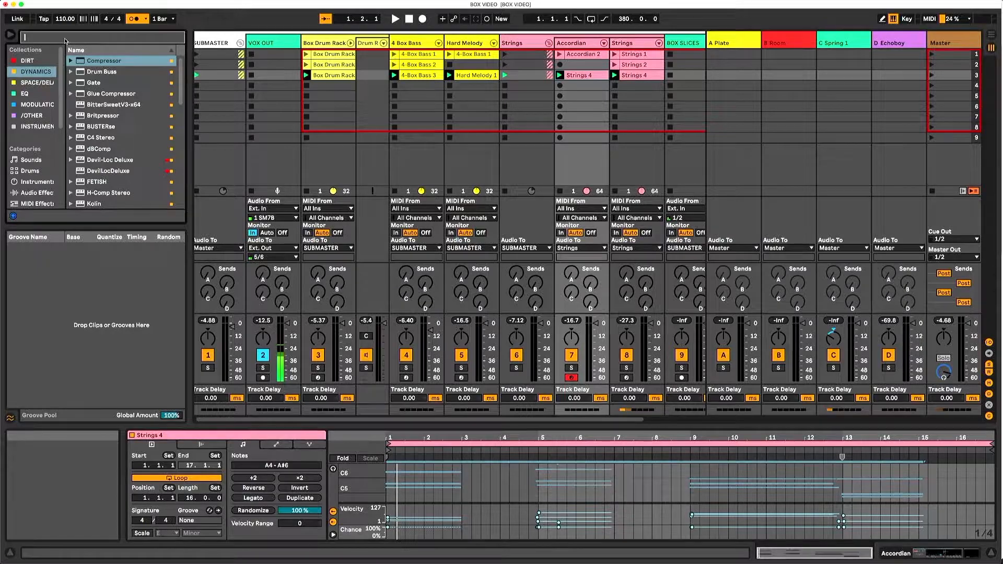
text(arpegg)
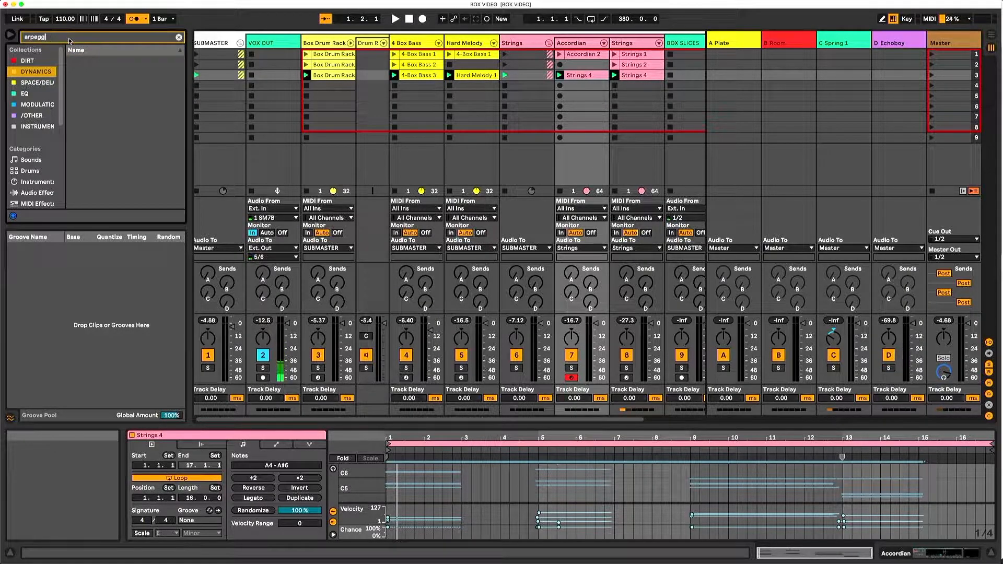
drag(112, 63, 569, 51)
key(space)
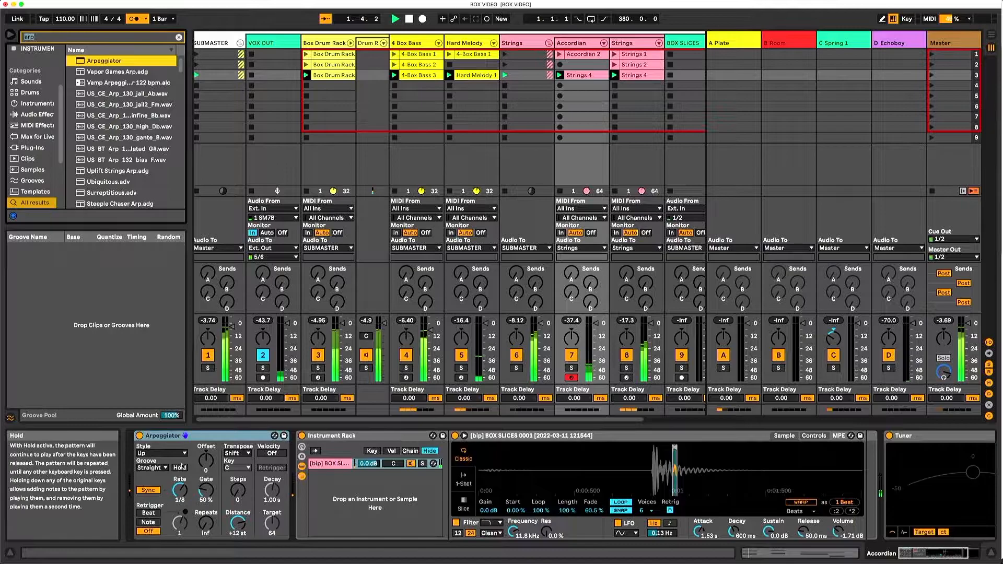
- Solo the Accordian track and shorten its sampler's amplitude envelope attack to 1.01 ms
click(571, 368)
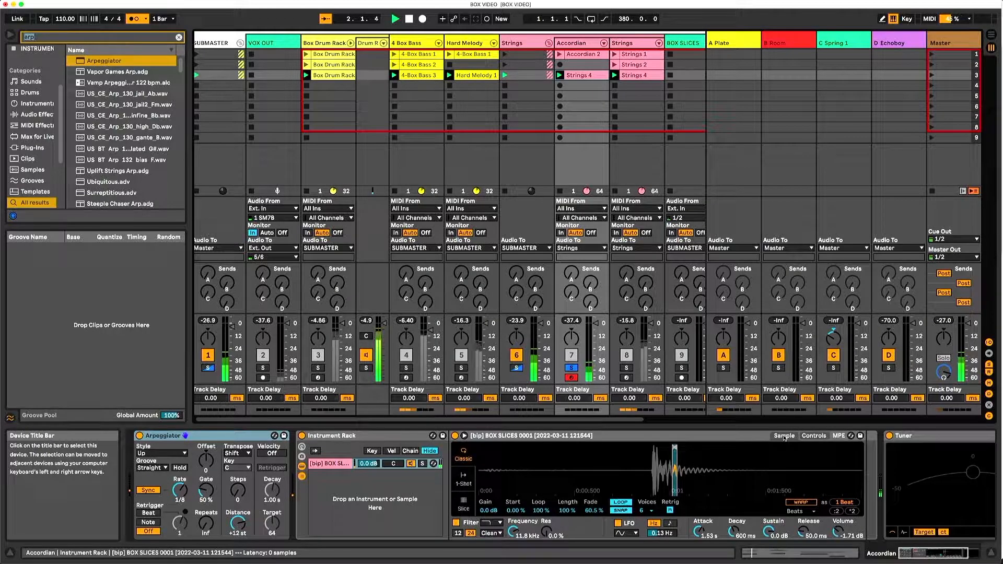
click(803, 436)
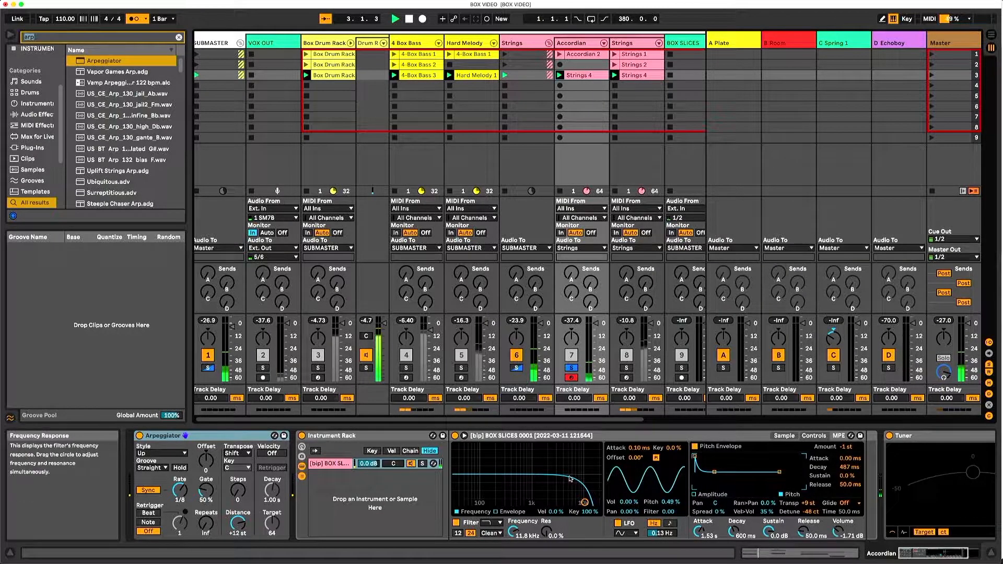
click(709, 494)
drag(737, 457, 704, 456)
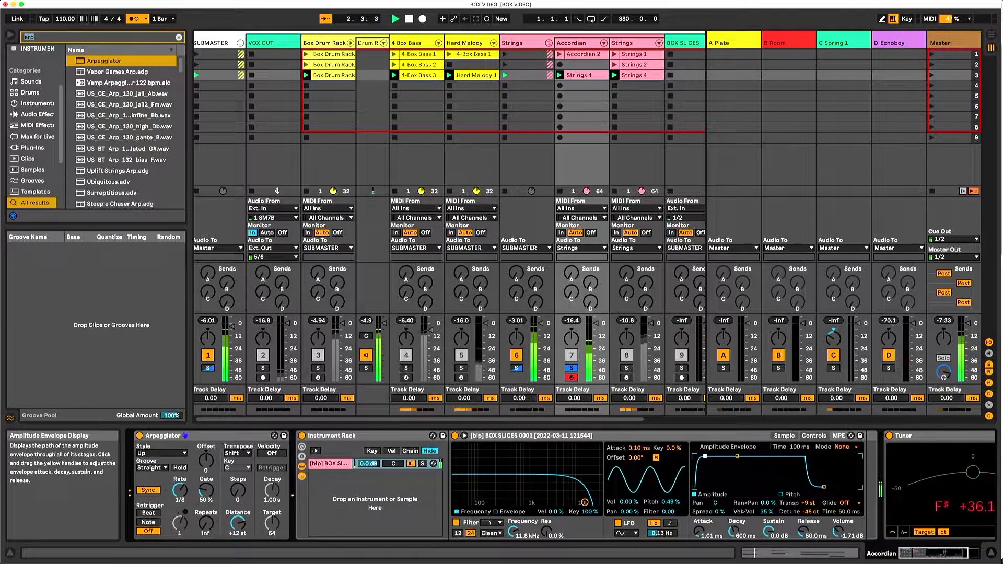
- Set the Accordian sampler's pitch envelope amount to 0 st and shorten that envelope's decay to 17.3 ms
click(791, 438)
click(813, 436)
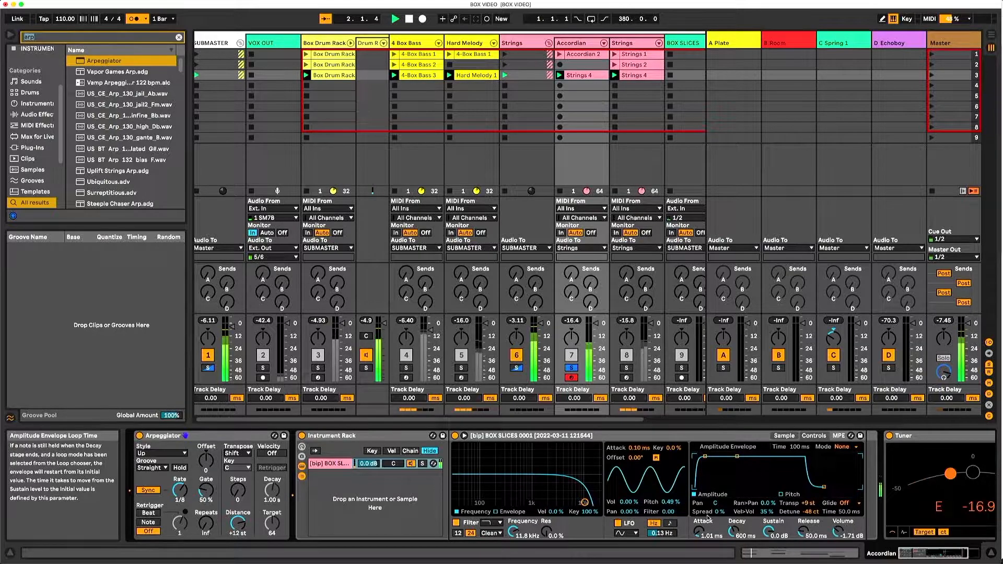
click(788, 495)
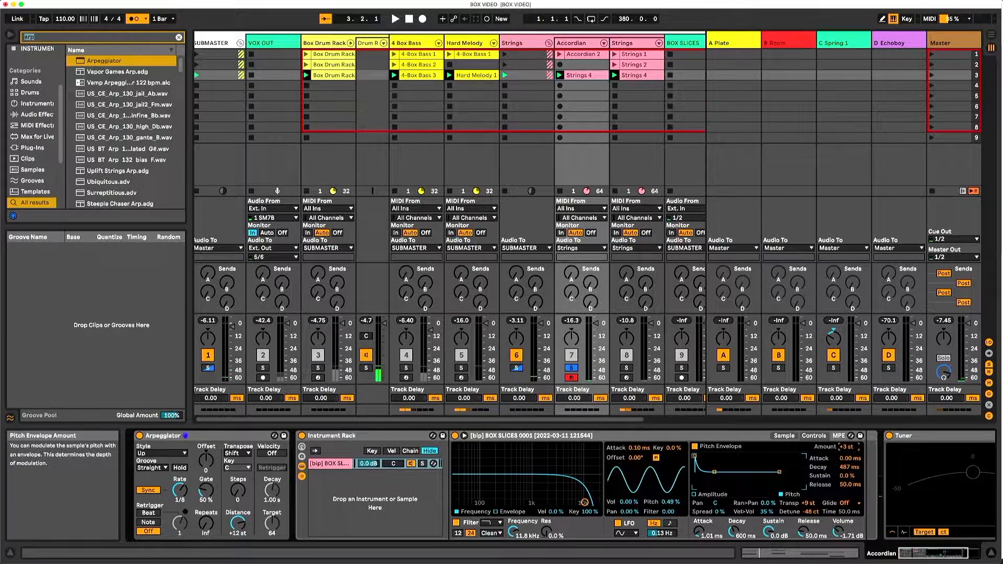
drag(847, 447, 846, 451)
key(space)
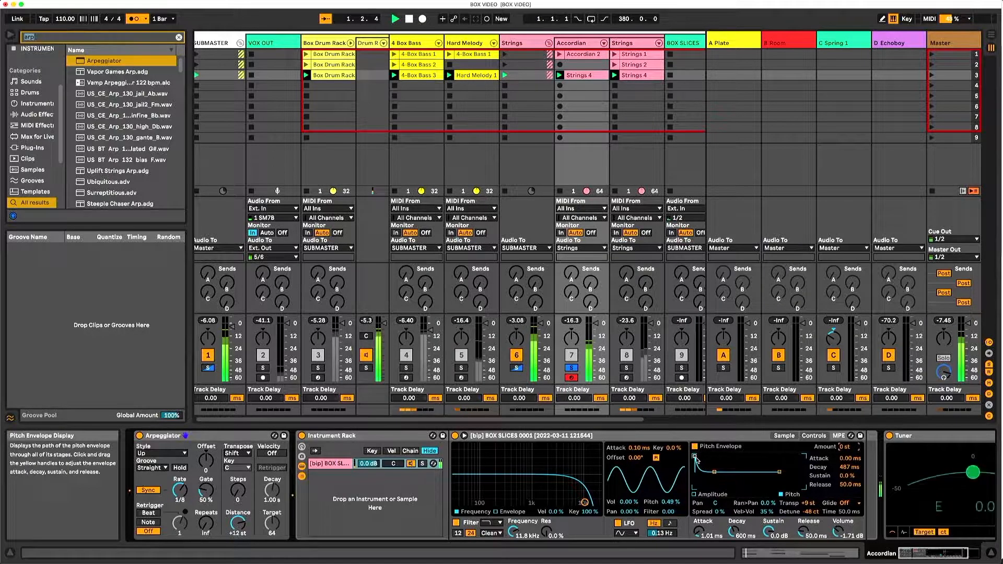
mouse_move(713, 471)
mouse_down()
mouse_move(719, 483)
mouse_move(728, 472)
mouse_up()
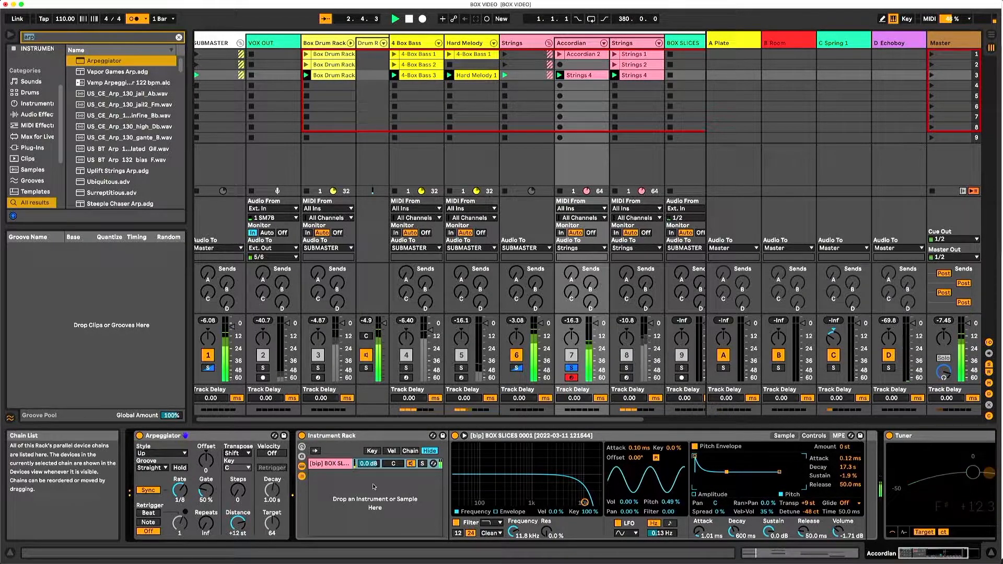
- Select the Strings 4 clip in scene 3 and the Strings group's scene 3 slot
click(635, 75)
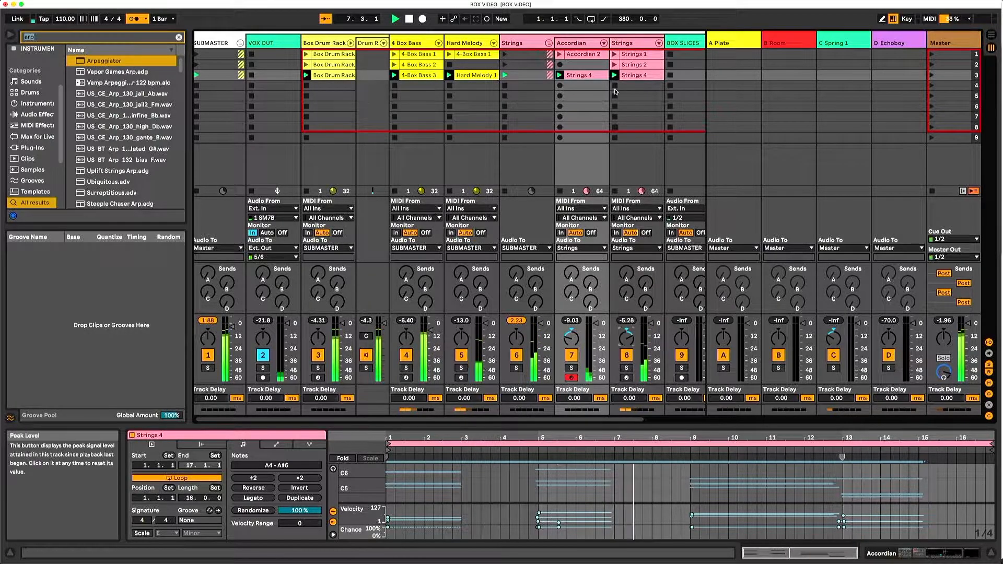
click(525, 75)
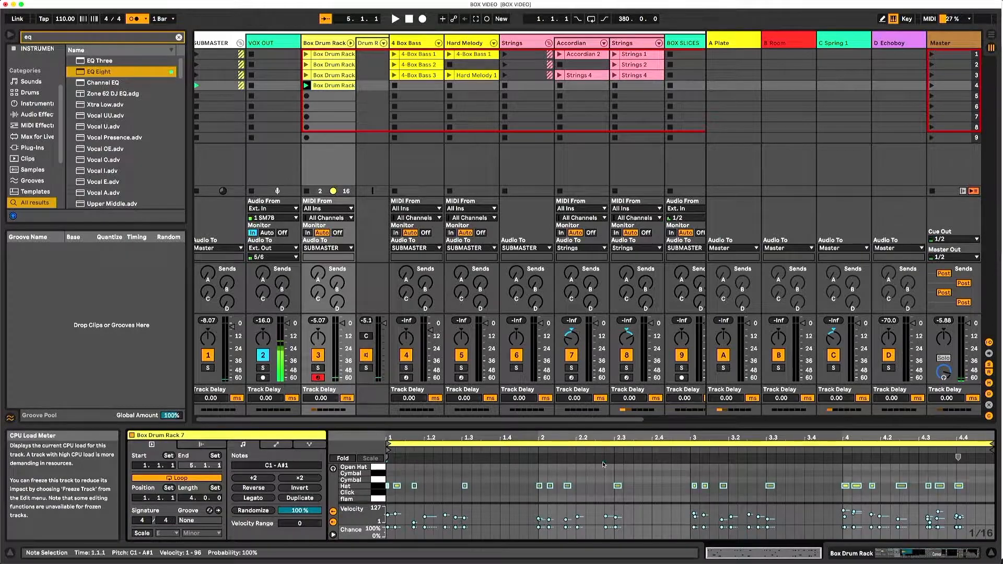
- Quantize the Box Drum Rack 7 clip's notes from about 4.2.2 to the end to 1/16 at 59%, and play the clip
click(900, 486)
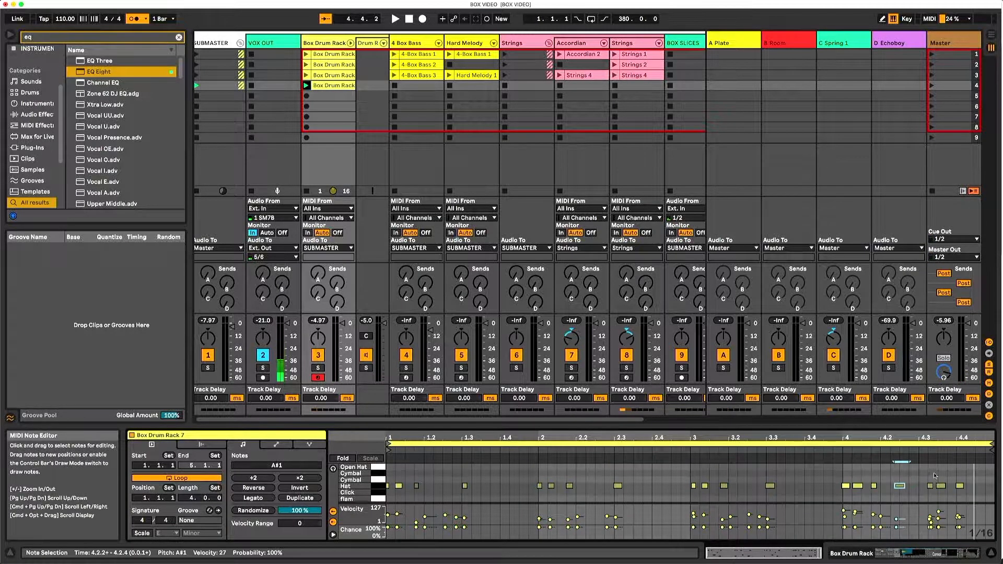
scroll(942, 500, down, 3)
scroll(941, 496, down, 5)
drag(966, 500, 896, 431)
scroll(911, 489, up, 8)
drag(923, 472, 889, 498)
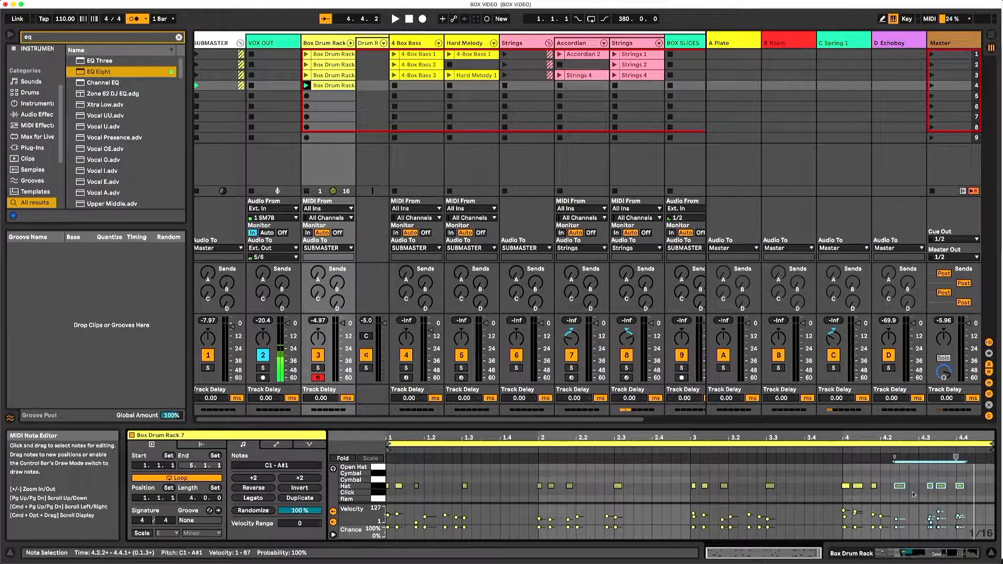
key(super+shift+u)
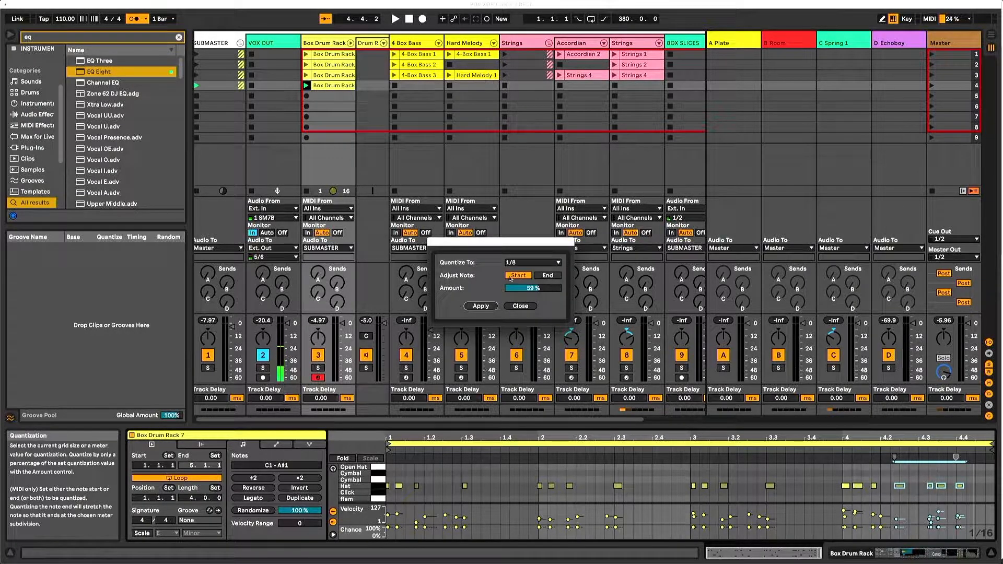
click(522, 262)
click(515, 315)
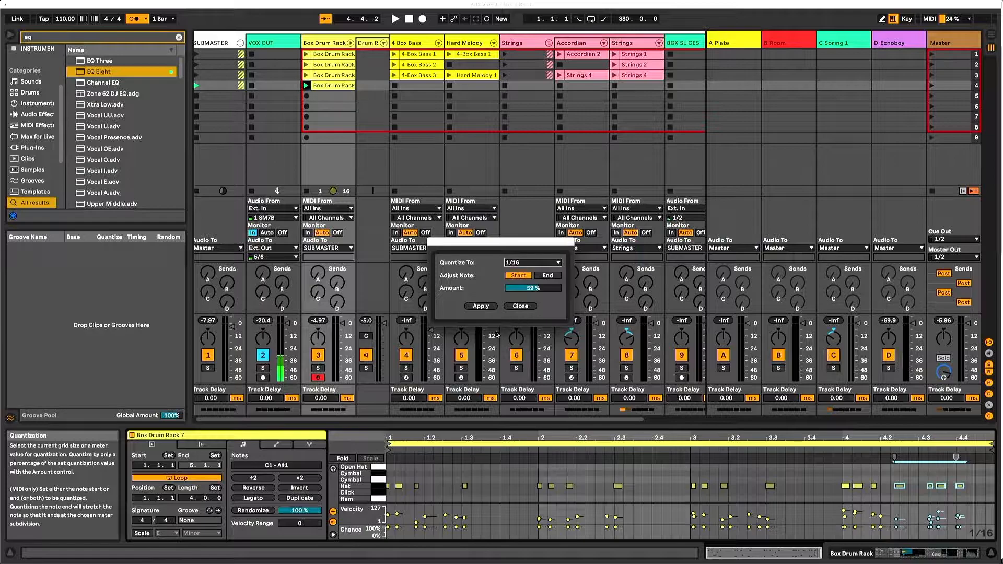
click(480, 306)
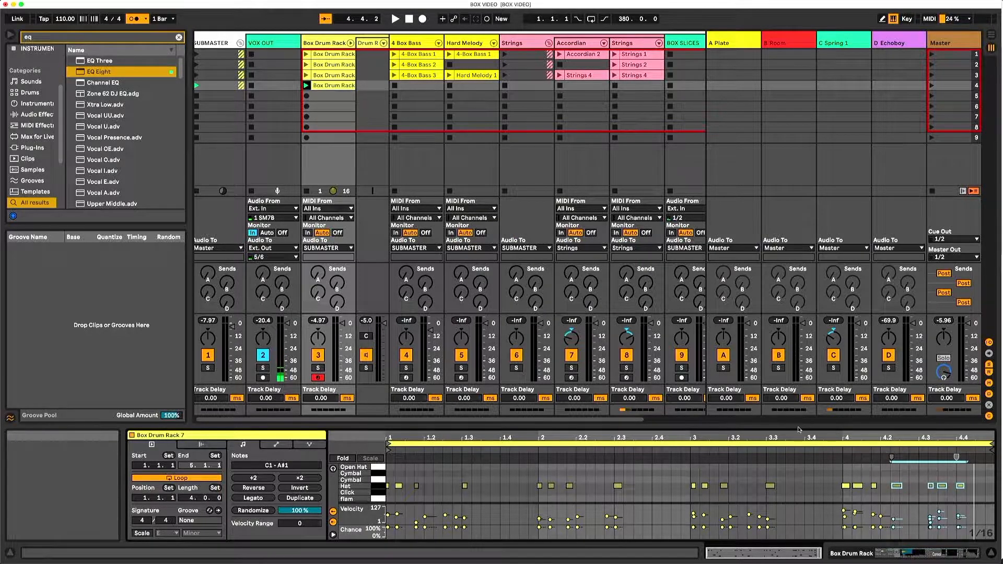
click(838, 450)
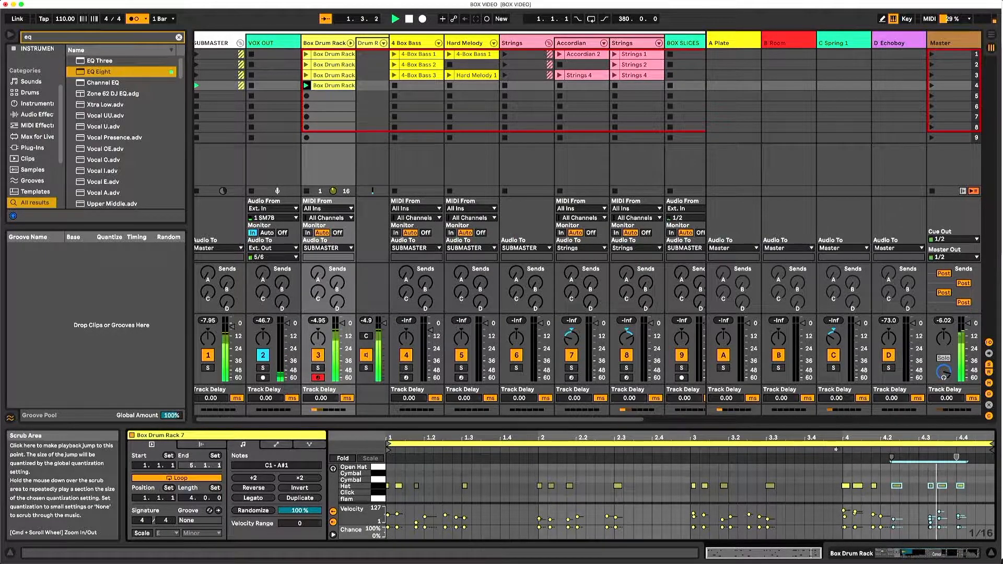
- Record a four-bar clip into the 4-Box Bass track's scene 4 slot and raise its note near 2.4 to A1
click(395, 85)
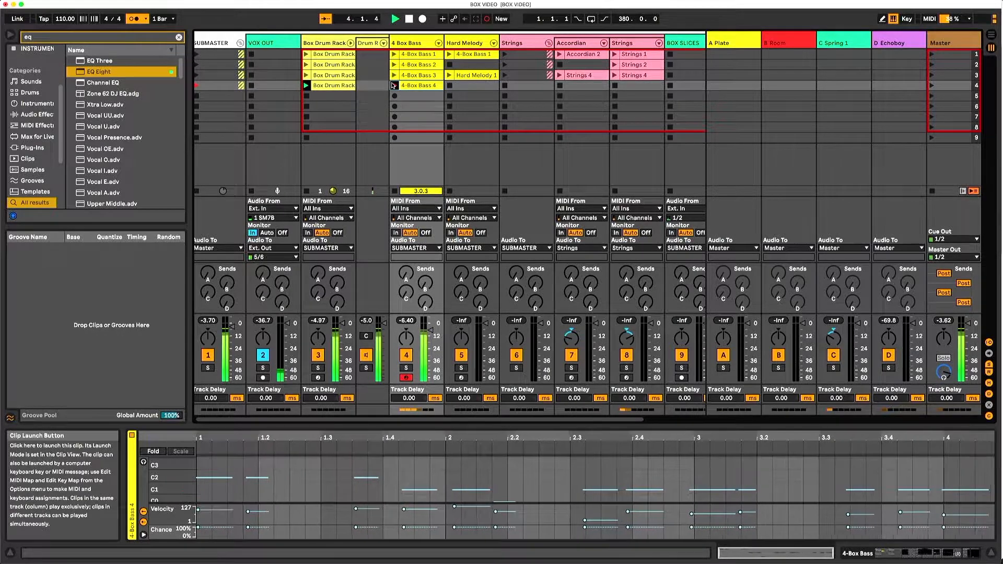
key(space)
click(657, 496)
key(space)
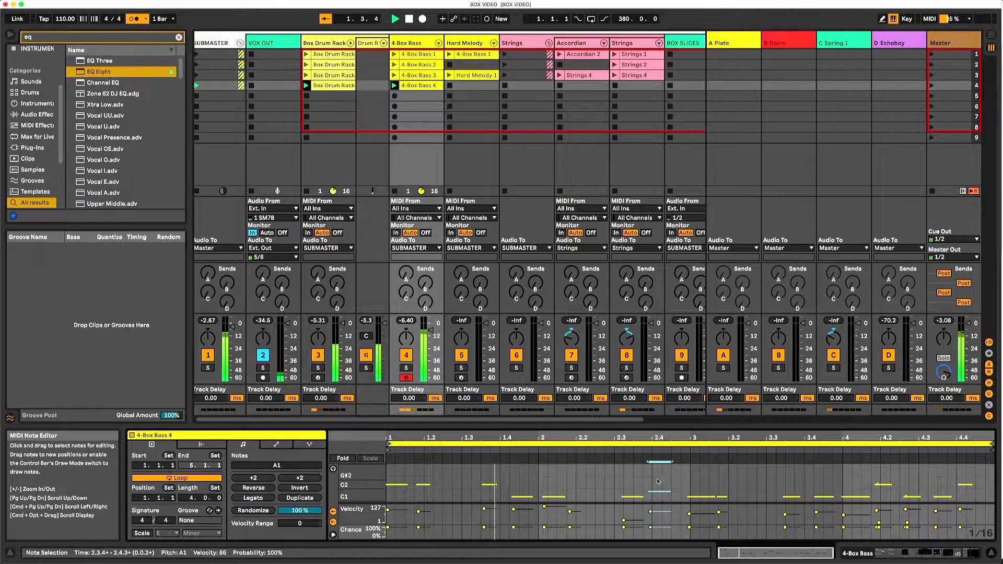
scroll(674, 490, down, 1)
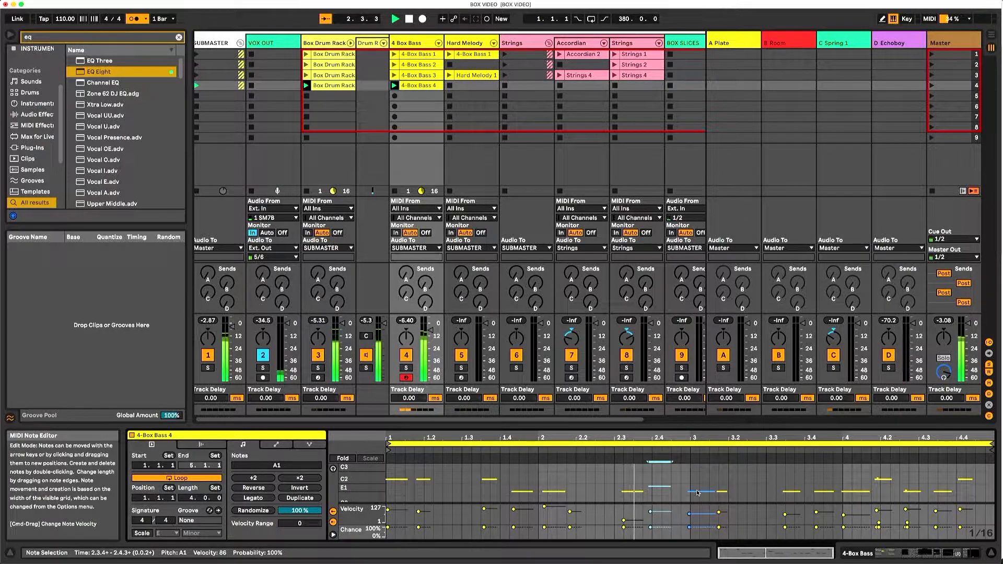
- Enable the E Minor scale for the 4-Box Bass 4 clip and limit the note editor to the scale's pitches
click(364, 460)
click(342, 459)
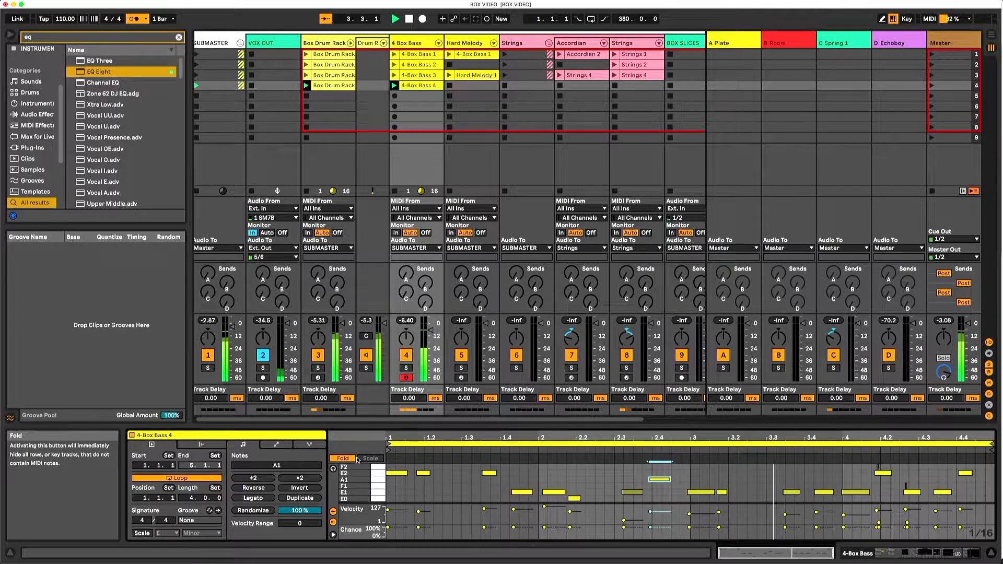
click(167, 533)
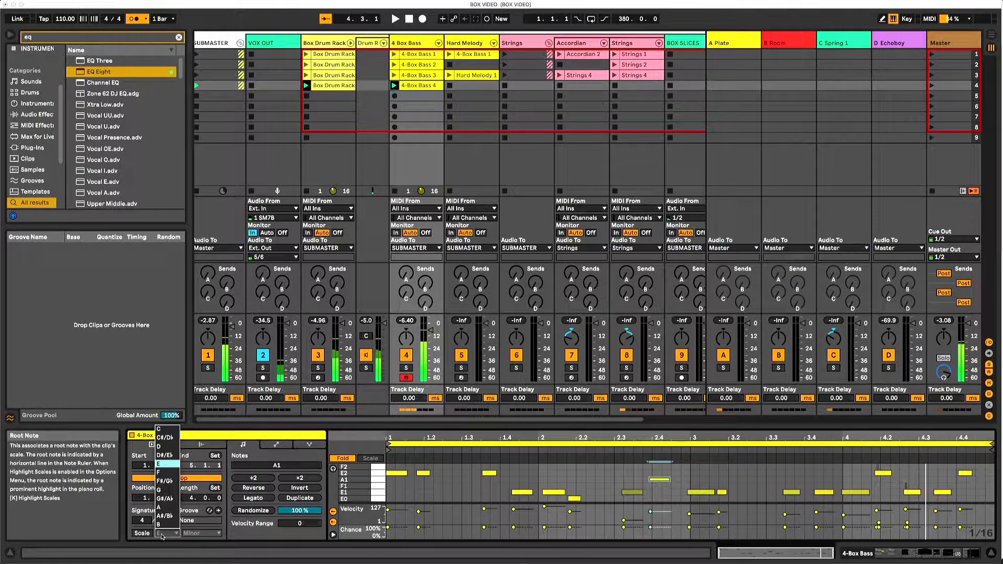
click(166, 463)
click(201, 534)
click(139, 537)
click(140, 535)
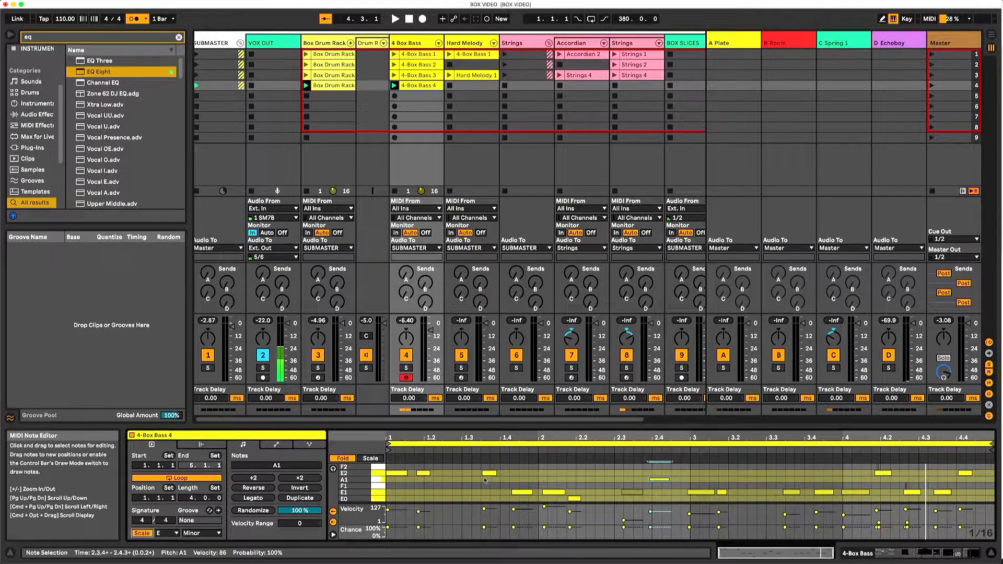
click(370, 459)
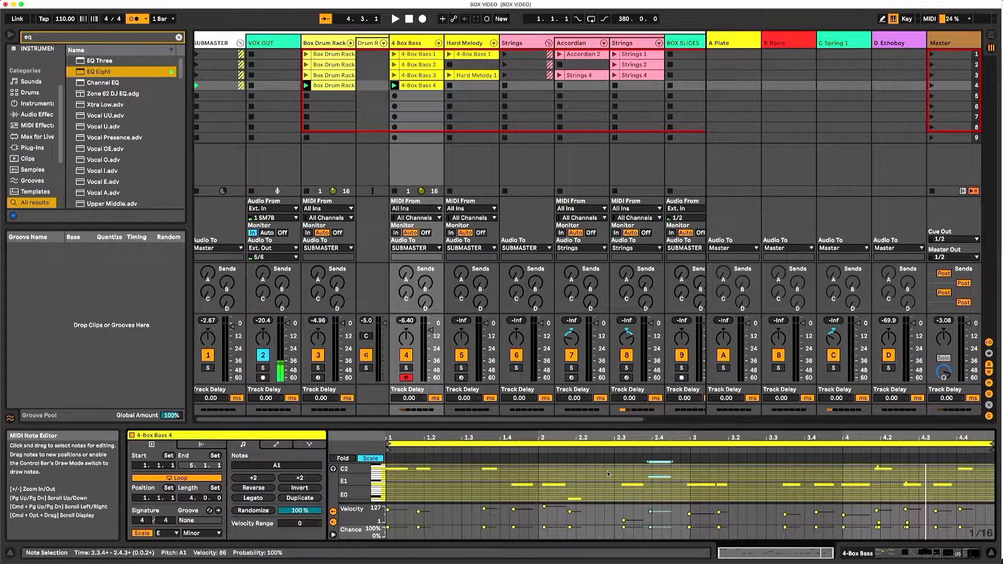
- Raise the two bass notes at the start of bar 3 to D2 and the last two notes of bar 3 to B1
scroll(608, 475, up, 1)
mouse_move(709, 491)
mouse_down()
mouse_move(709, 479)
mouse_move(722, 479)
mouse_up()
key(space)
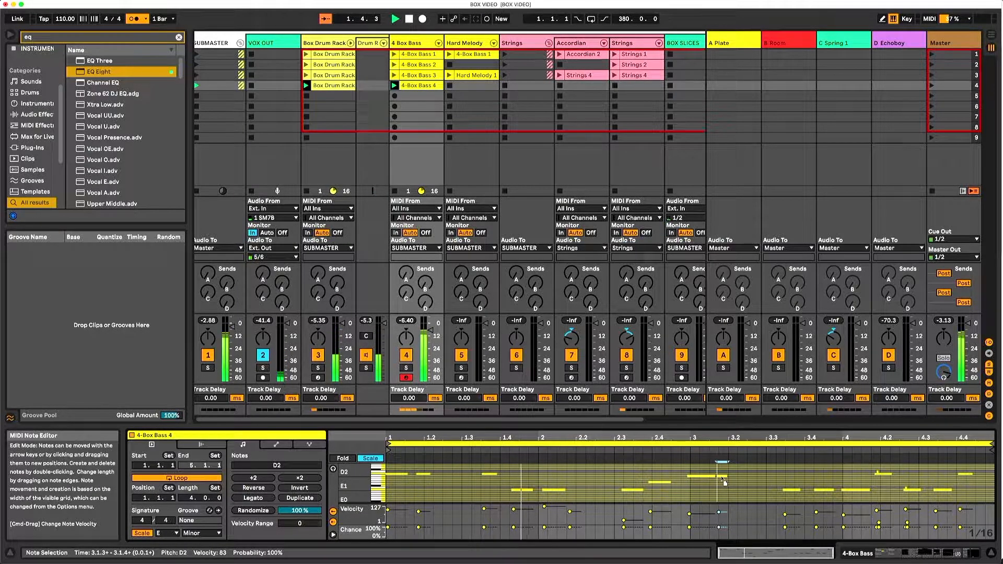
drag(790, 490, 824, 481)
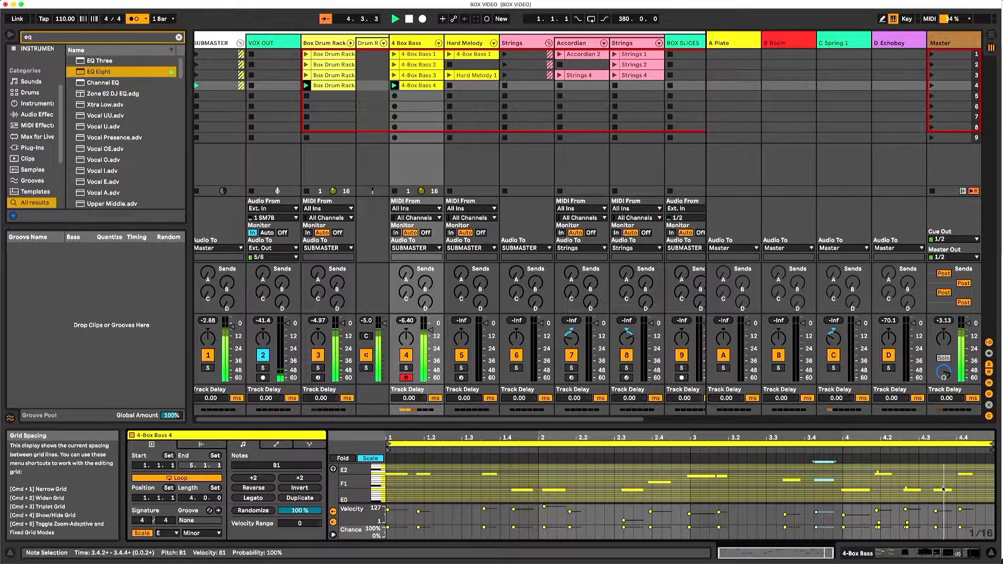
- Quantize all notes of the 4-Box Bass 4 clip to 1/16 at 68% and play the clip
click(926, 473)
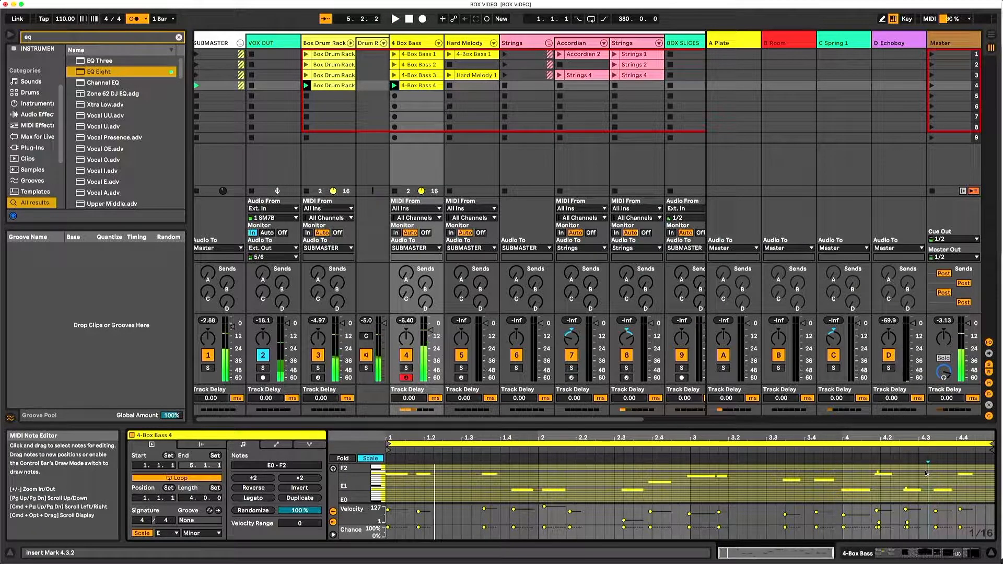
key(super+a)
key(super+shift+u)
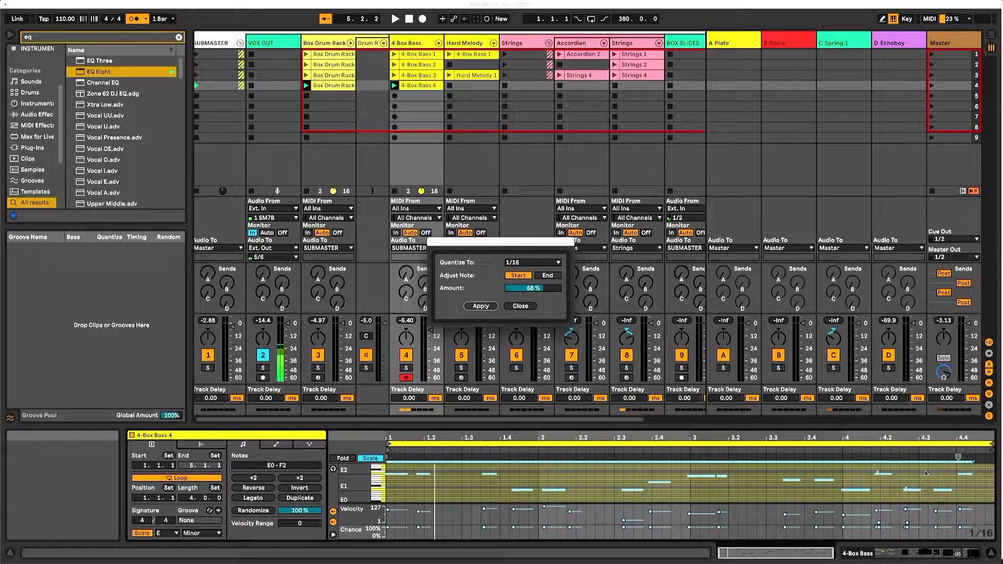
key(Return)
key(space)
scroll(605, 491, down, 10)
scroll(604, 489, up, 10)
scroll(604, 485, down, 3)
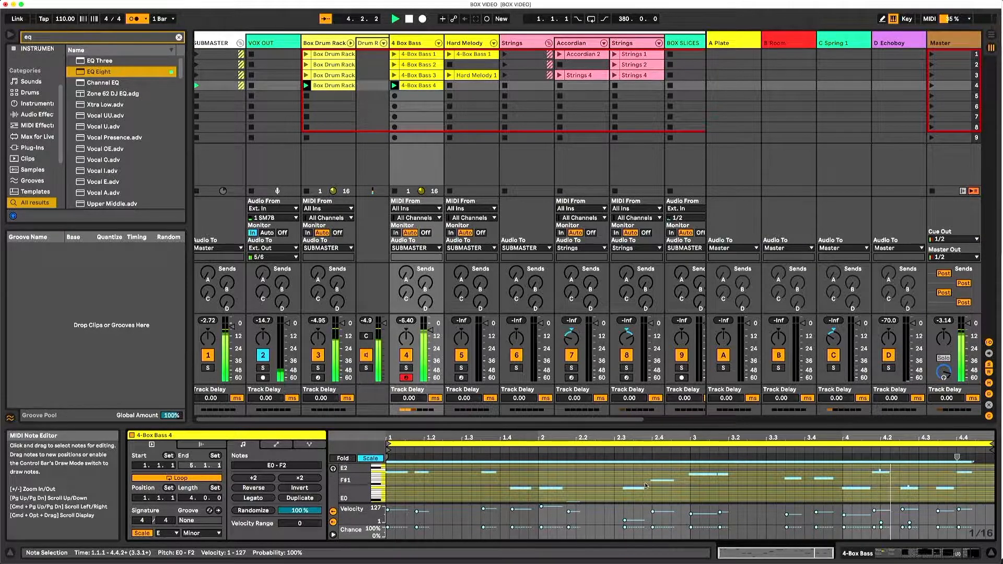
- Add octave-up copies of the bass notes from about 3.3 to the end, offset slightly later so they start at 3.3.4
click(692, 479)
drag(975, 494, 694, 470)
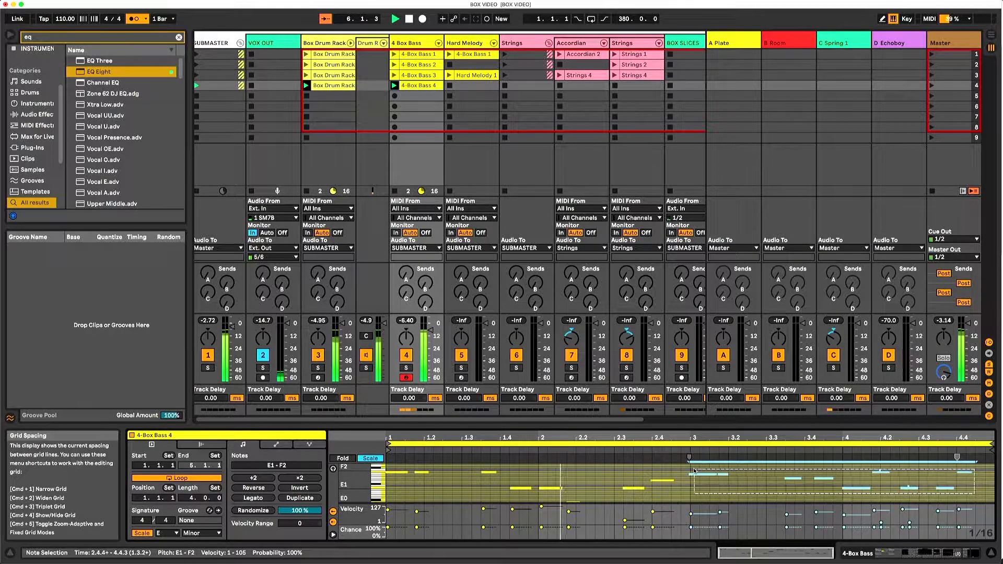
drag(976, 495, 780, 478)
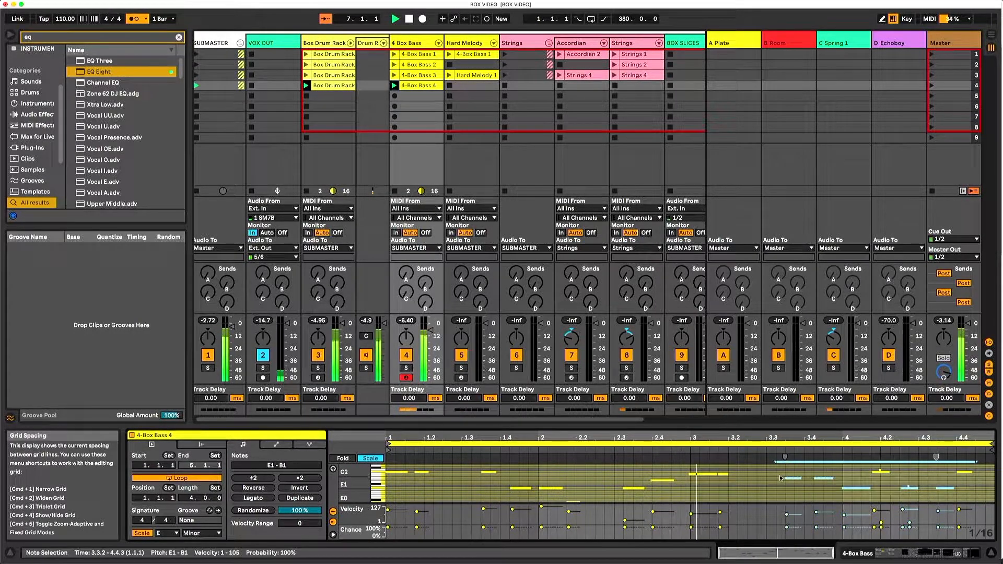
drag(975, 495, 787, 465)
click(791, 479)
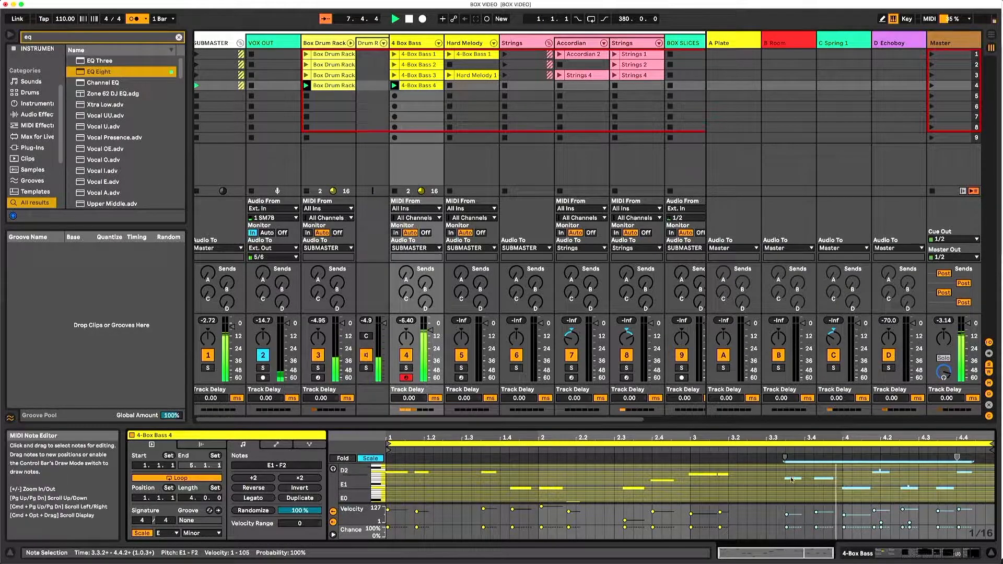
key(Up)
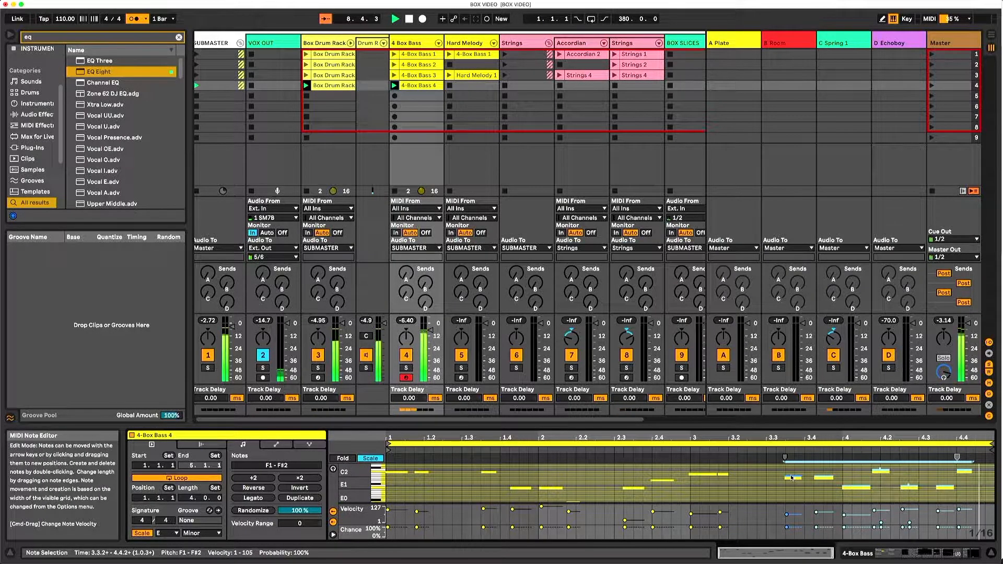
key(shift+Up)
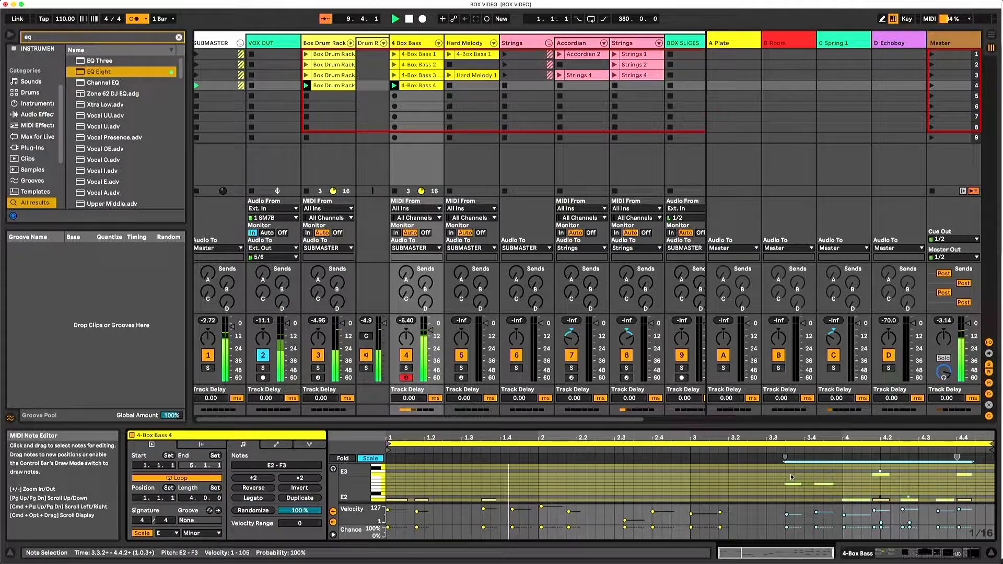
drag(785, 484, 796, 484)
scroll(809, 491, down, 4)
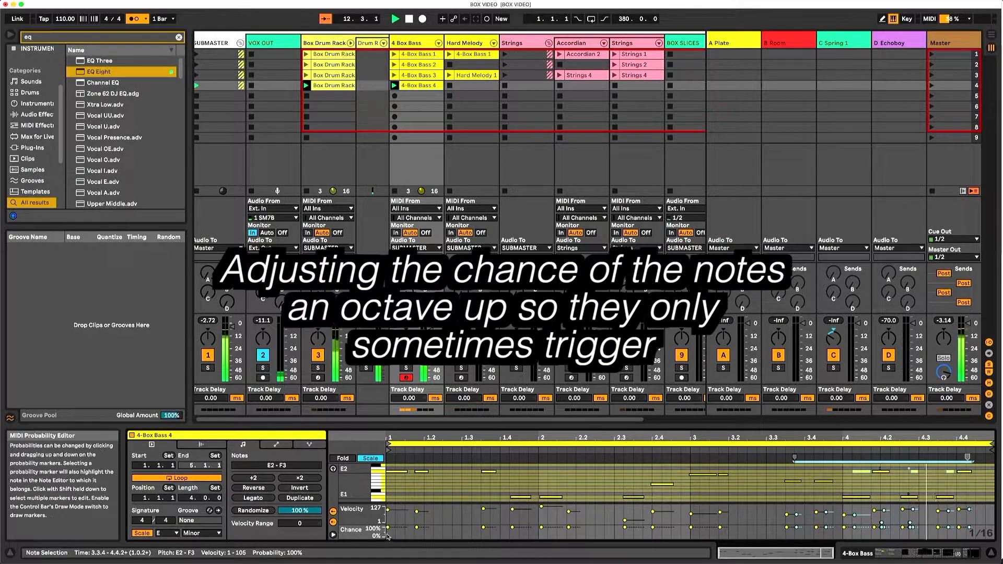
- Set the chance of the octave-up bass notes to 35%
drag(401, 528, 401, 535)
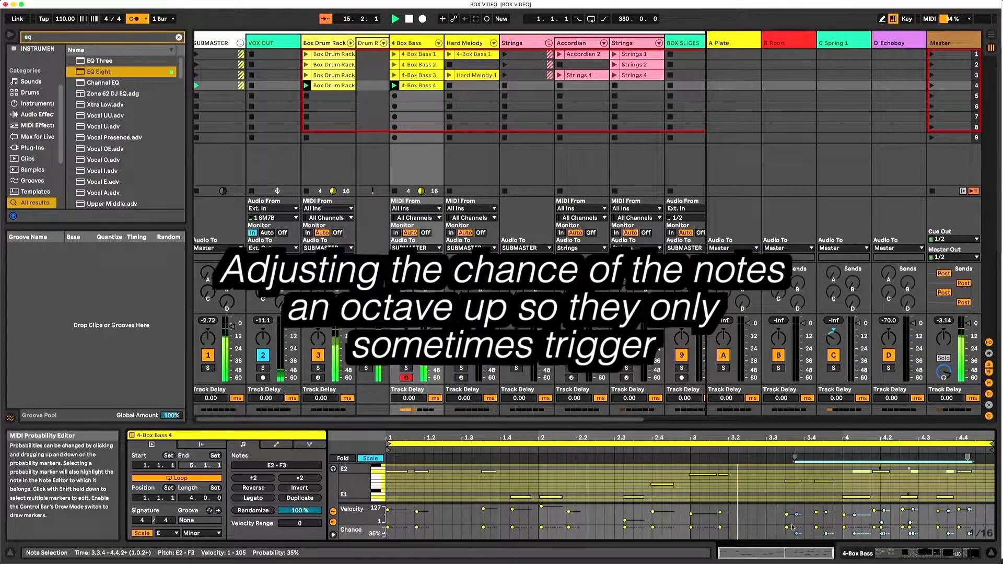
scroll(785, 492, down, 1)
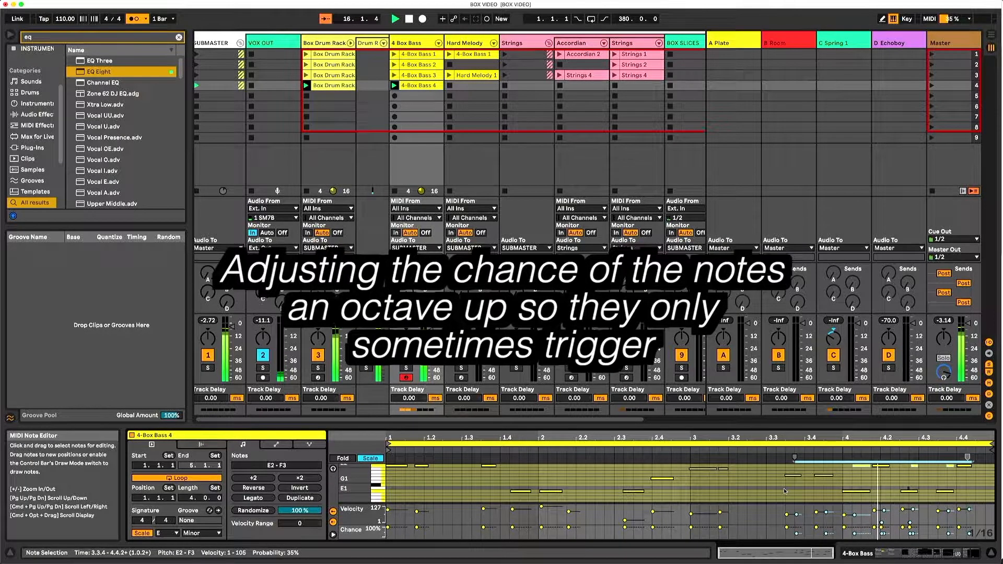
scroll(778, 491, up, 1)
scroll(954, 482, up, 2)
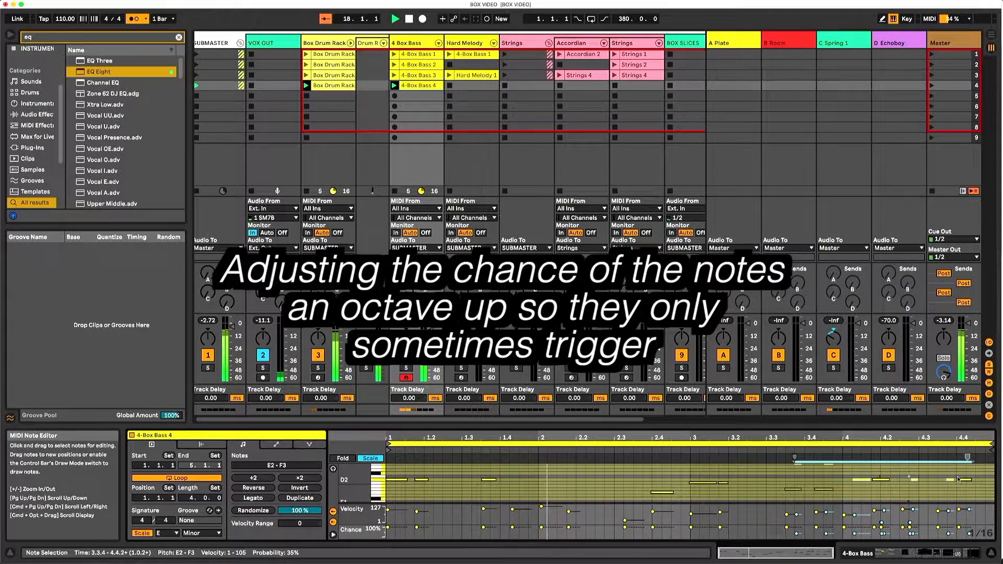
- Raise the octave-up bass note near 4.3.3 to E3 and delete it
click(951, 484)
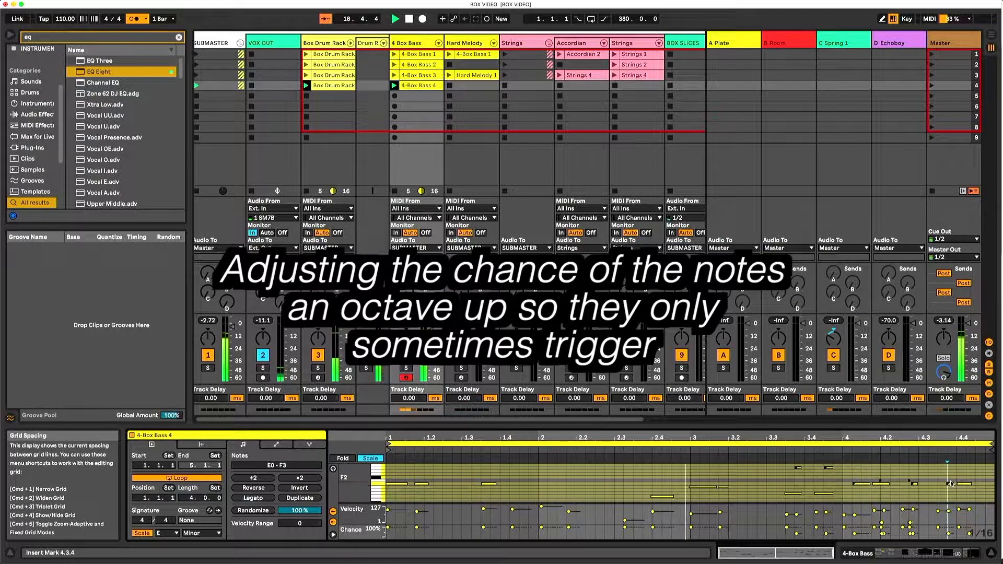
key(shift+Up)
scroll(954, 479, up, 1)
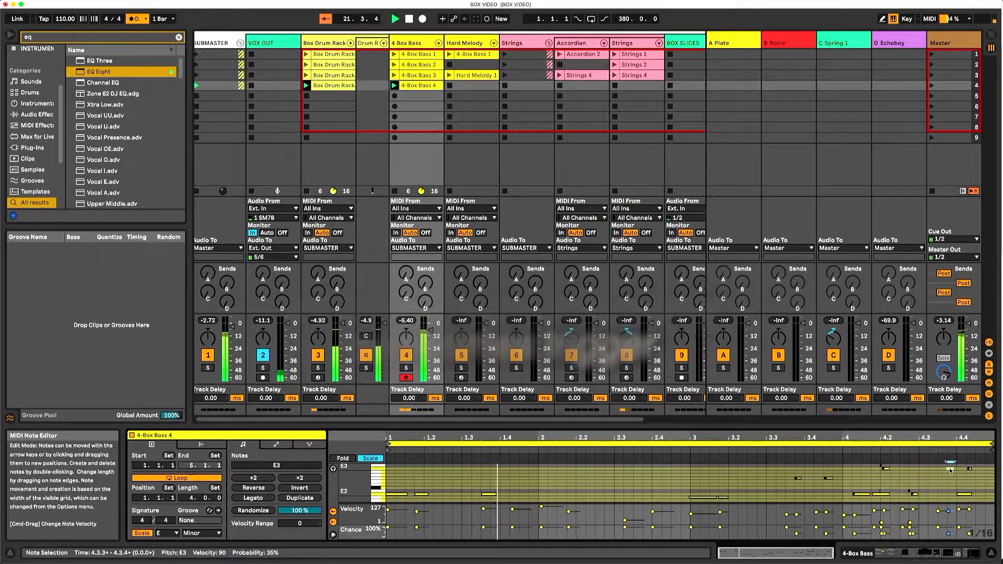
key(Delete)
- Record an eight-bar melody clip into the fourth scene slot of the Hard Melody track
key(space)
click(474, 86)
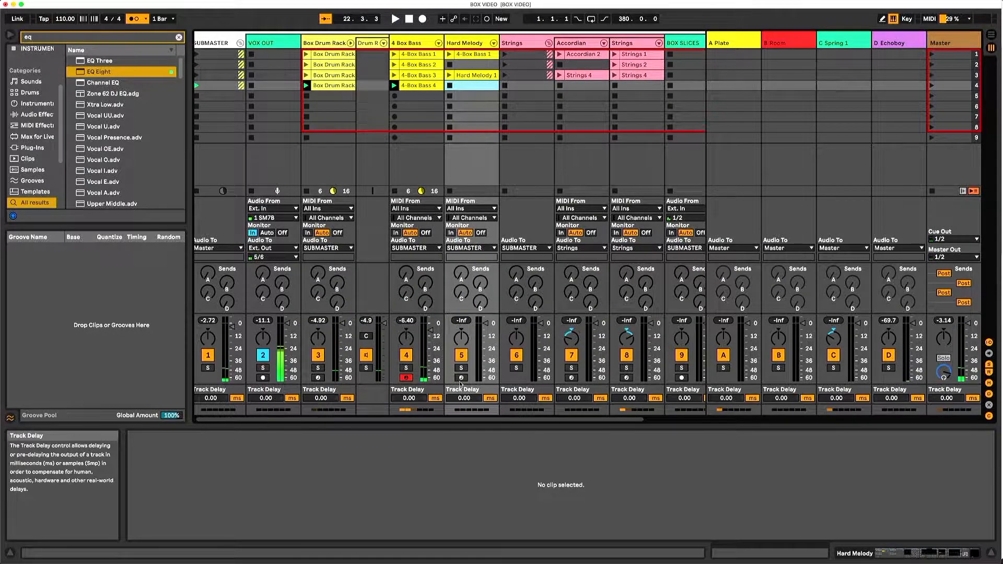
click(449, 85)
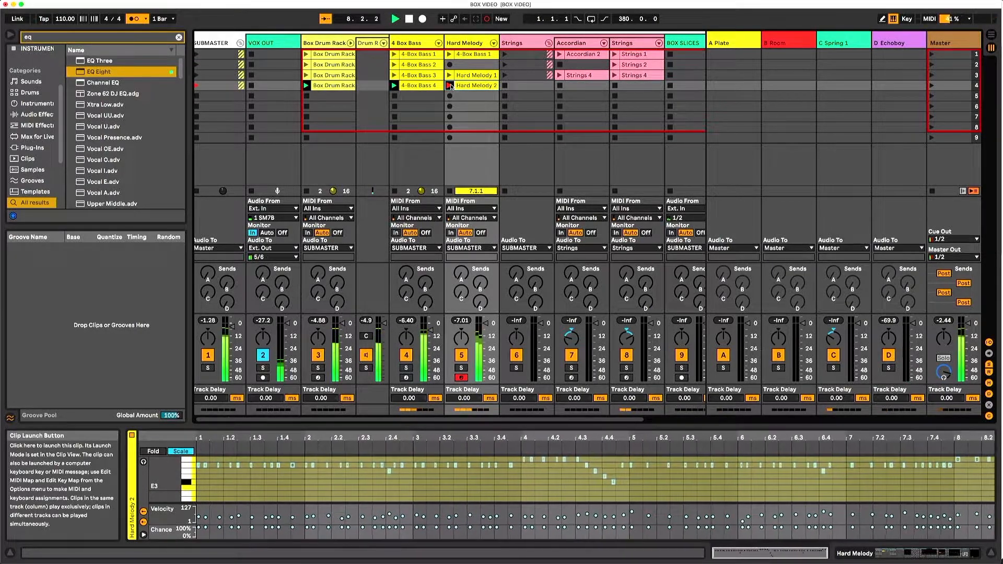
click(449, 86)
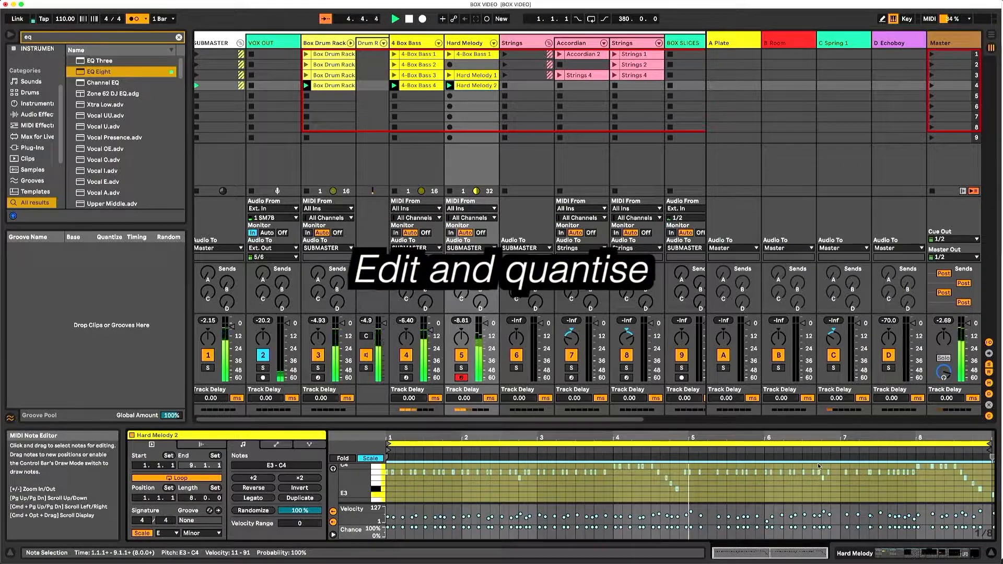
- Select the repeated B3 notes from 7.1.1 to 8.1.1 in the Hard Melody 2 clip for editing
click(831, 476)
click(768, 443)
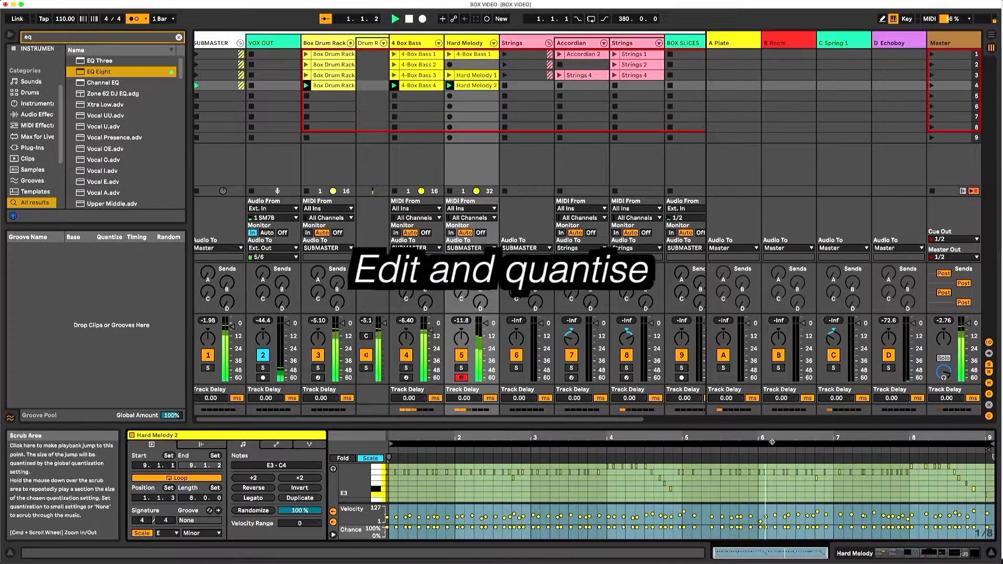
key(super+a)
click(858, 474)
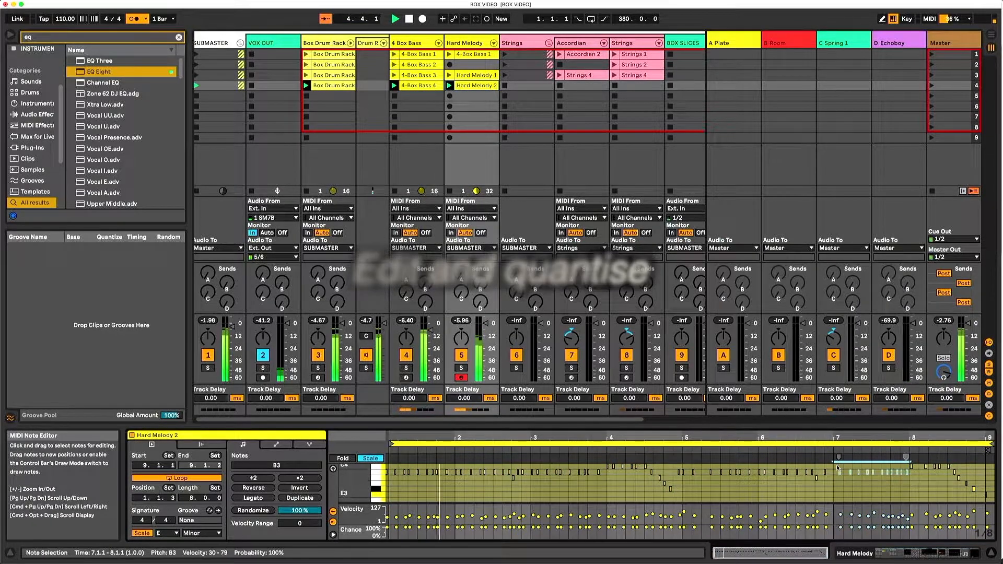
- Disarm the Hard Melody track and toggle the Strings group's solo on and off again
click(522, 369)
click(519, 368)
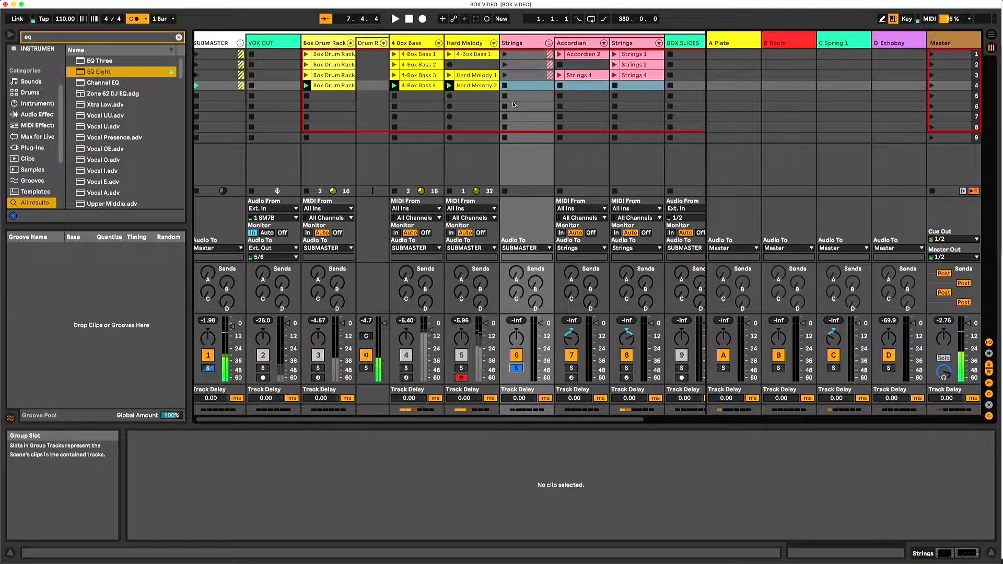
click(461, 378)
click(527, 33)
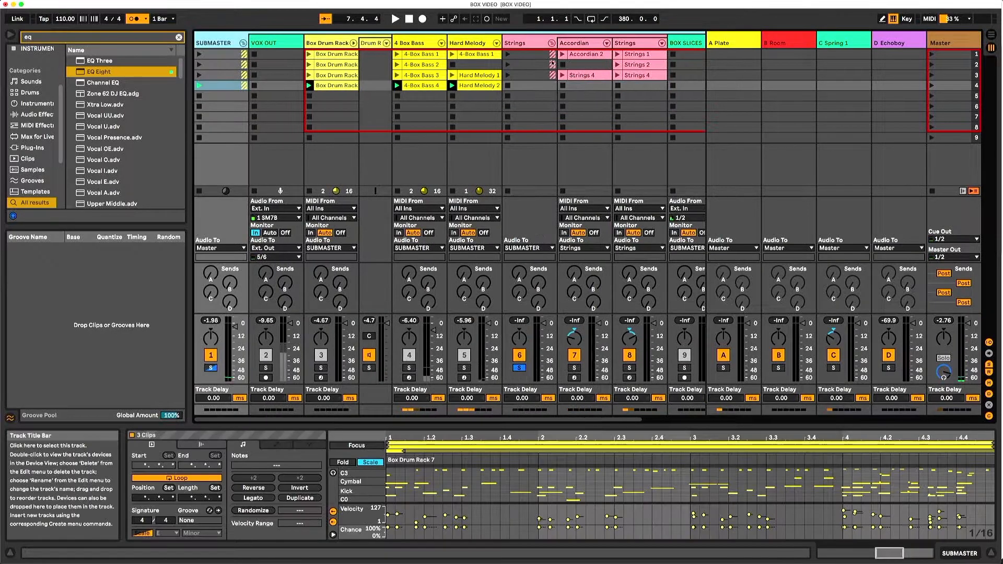
click(520, 368)
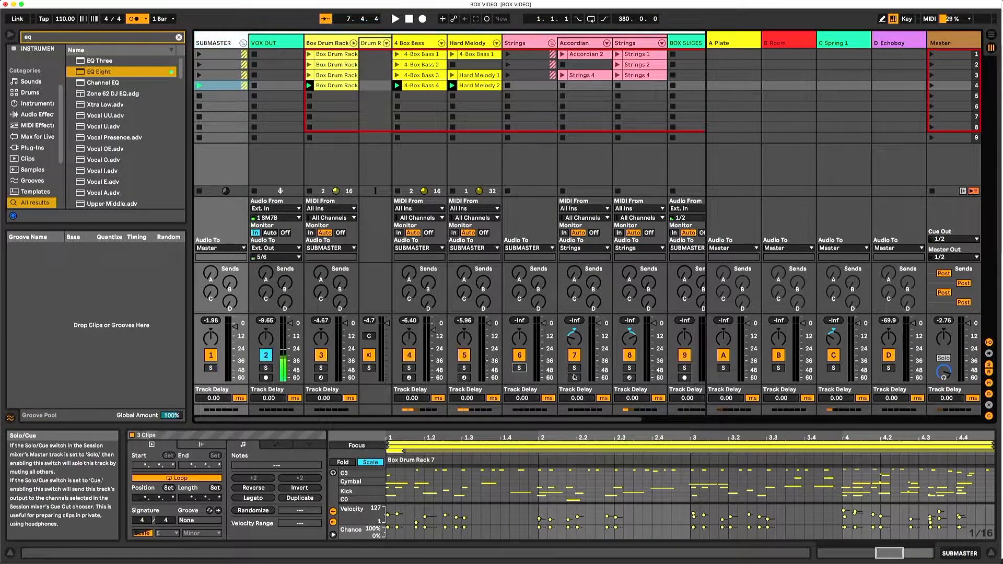
- Arm the Strings track, record a four-bar clip into its fourth scene slot and stop playback
click(630, 378)
click(620, 86)
click(619, 85)
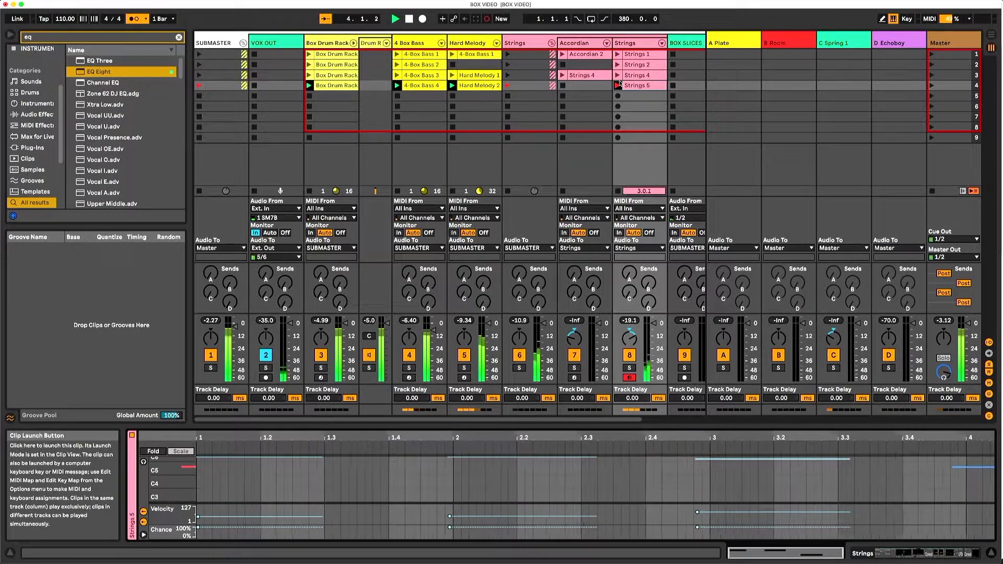
click(617, 85)
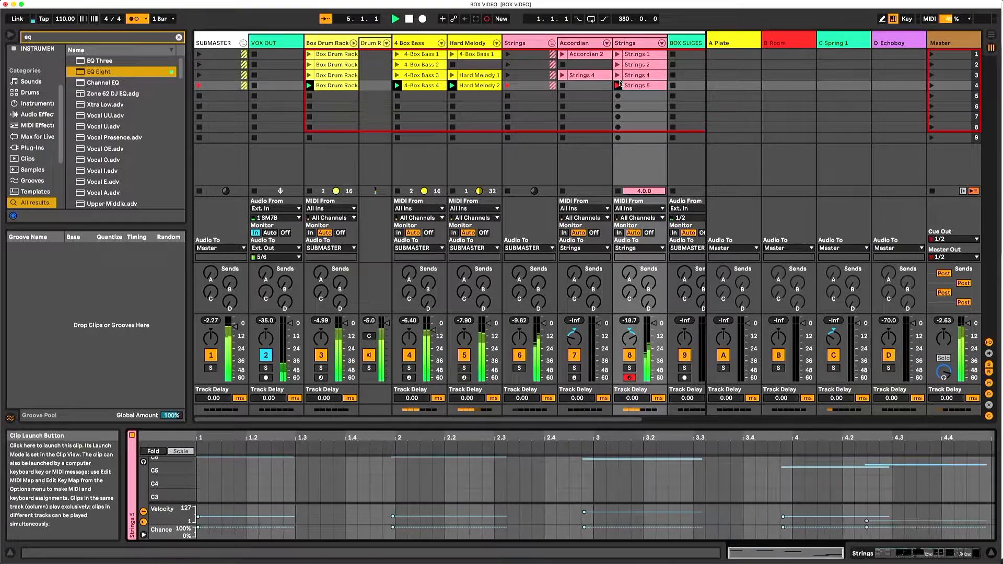
key(space)
- Overdub a lower harmony line onto the four-bar Strings 5 clip and stop playback
click(423, 19)
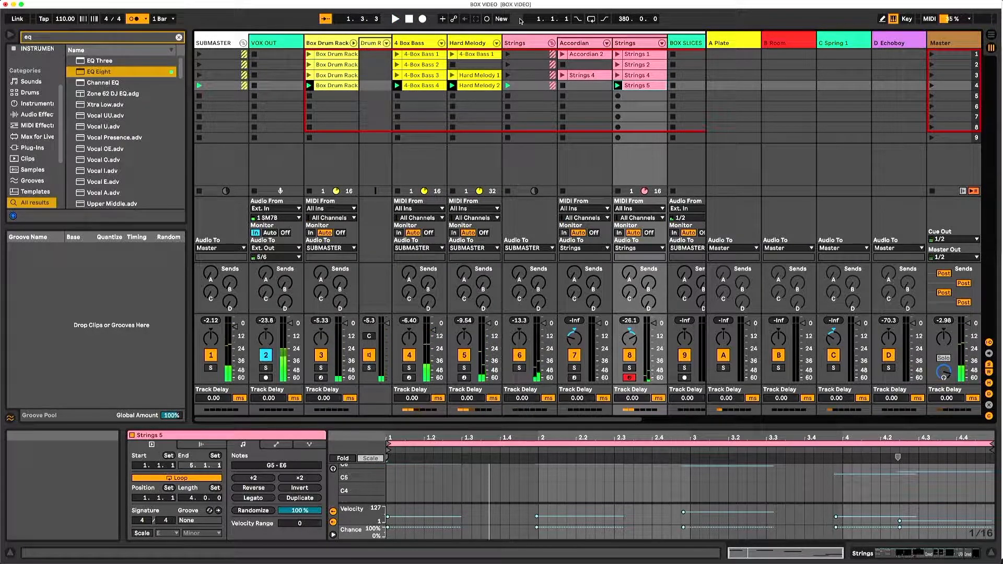
key(super+shift+F9)
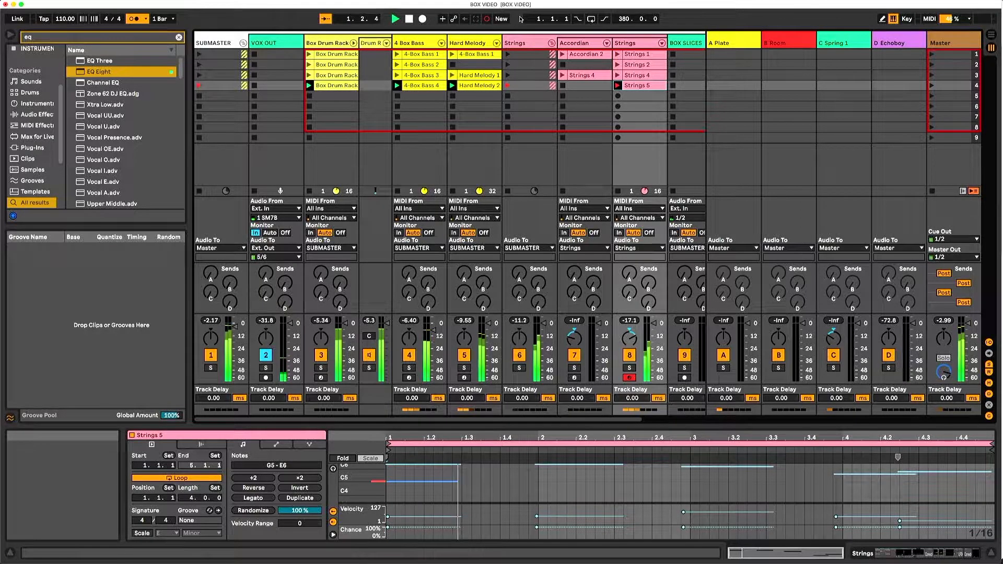
key(super+shift+F9)
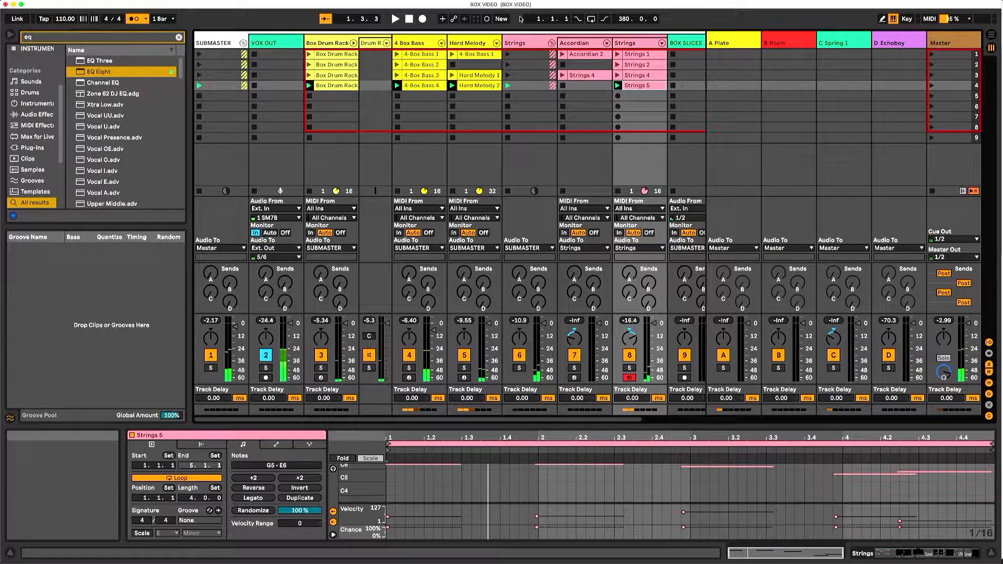
key(super+shift+F9)
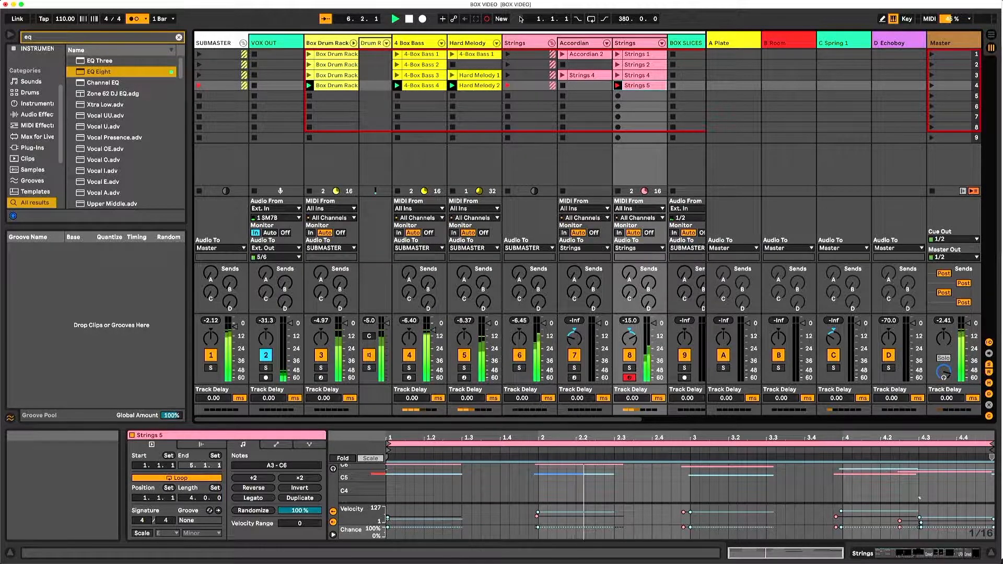
key(space)
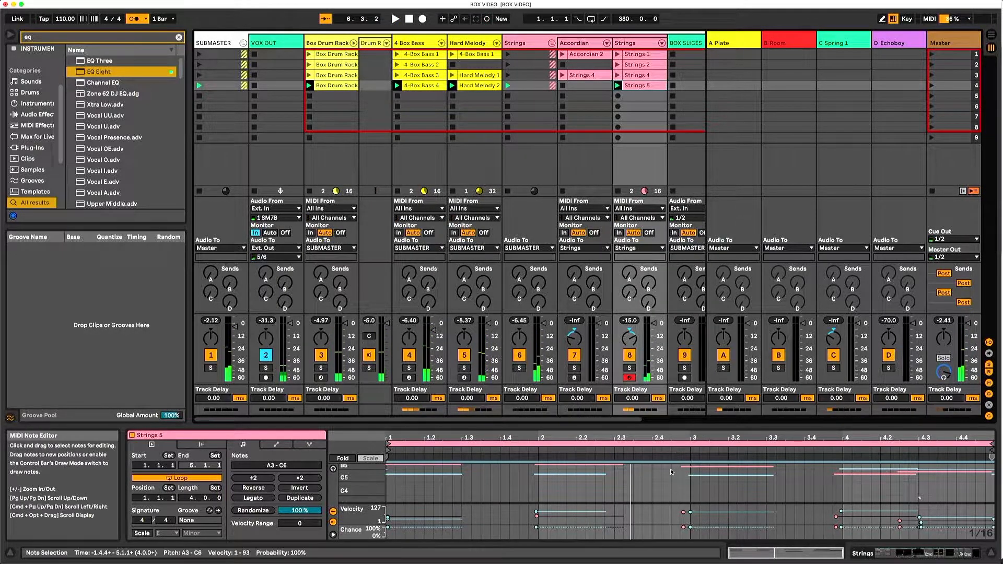
- Duplicate the Strings 5 clip's contents to eight bars and delete the lower harmony notes in bars 5 to 8
key(ctrl+a)
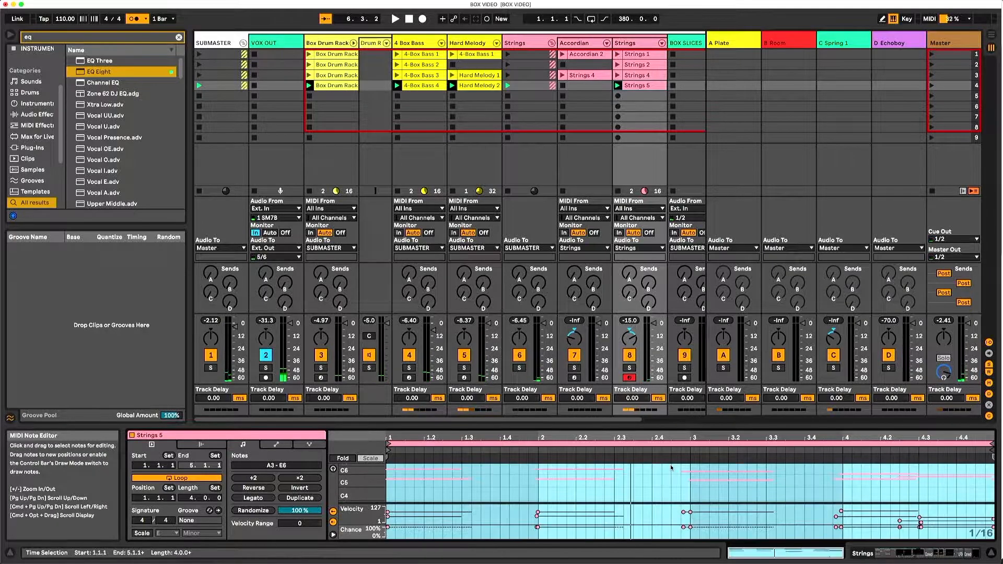
click(300, 498)
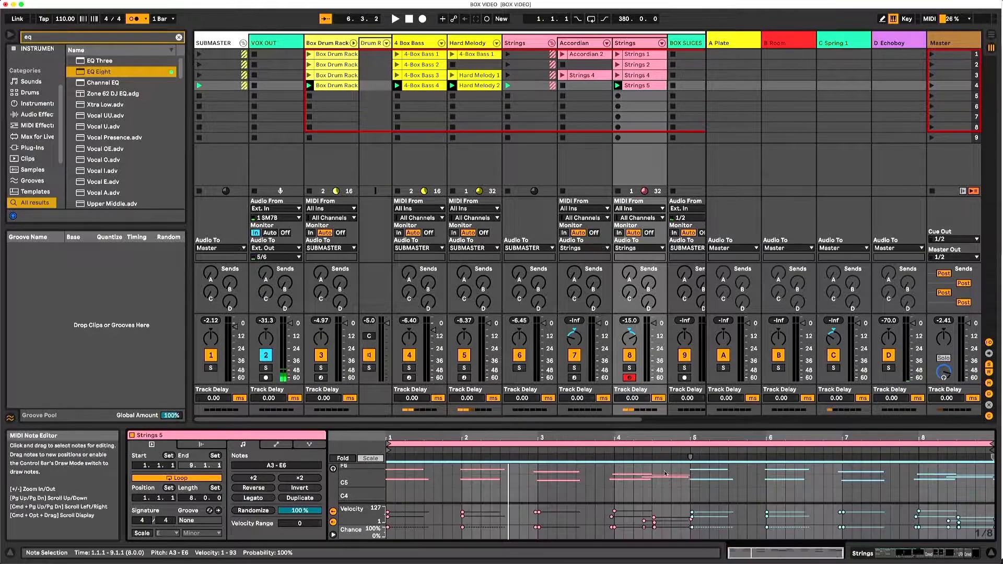
click(966, 493)
drag(935, 490, 720, 476)
key(Delete)
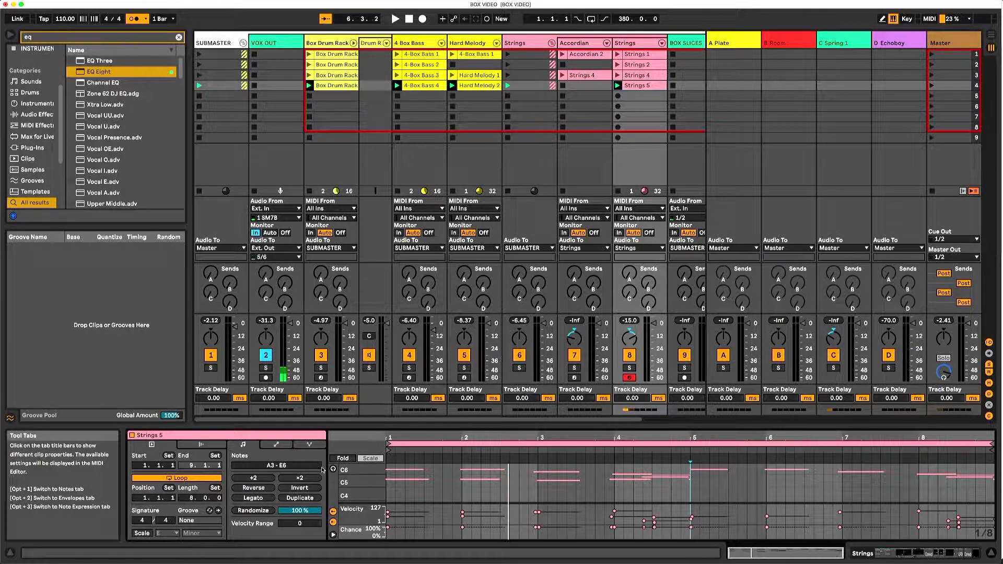
- Overdub a new lower harmony line onto bars 5 to 8 of the Strings 5 clip
key(super+shift+F9)
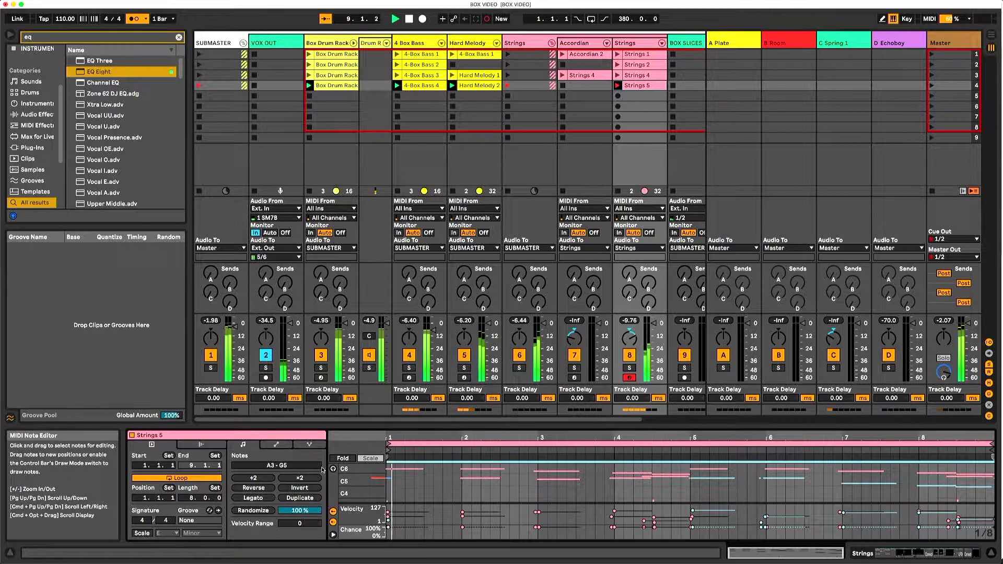
drag(691, 473, 993, 494)
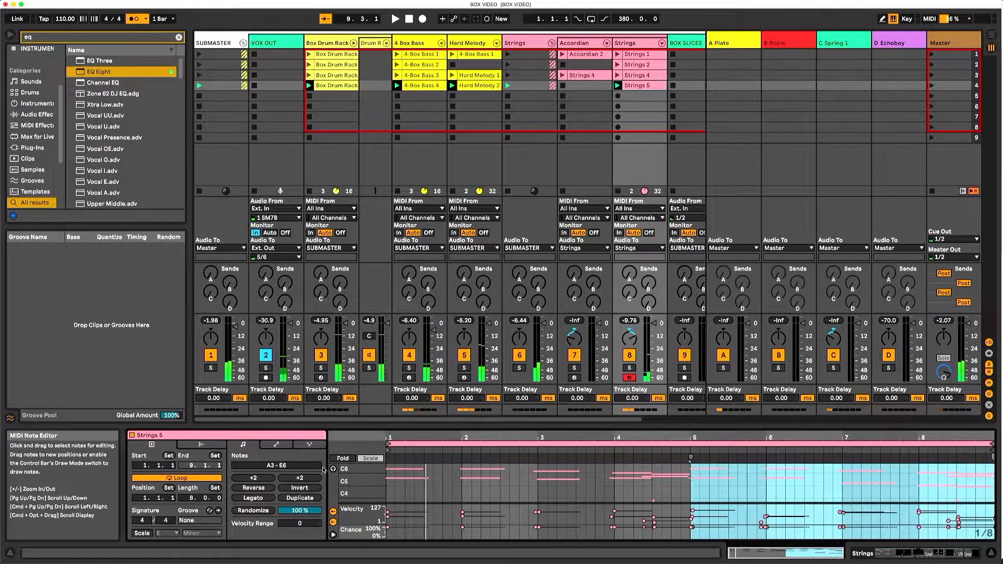
click(644, 469)
click(732, 479)
click(747, 484)
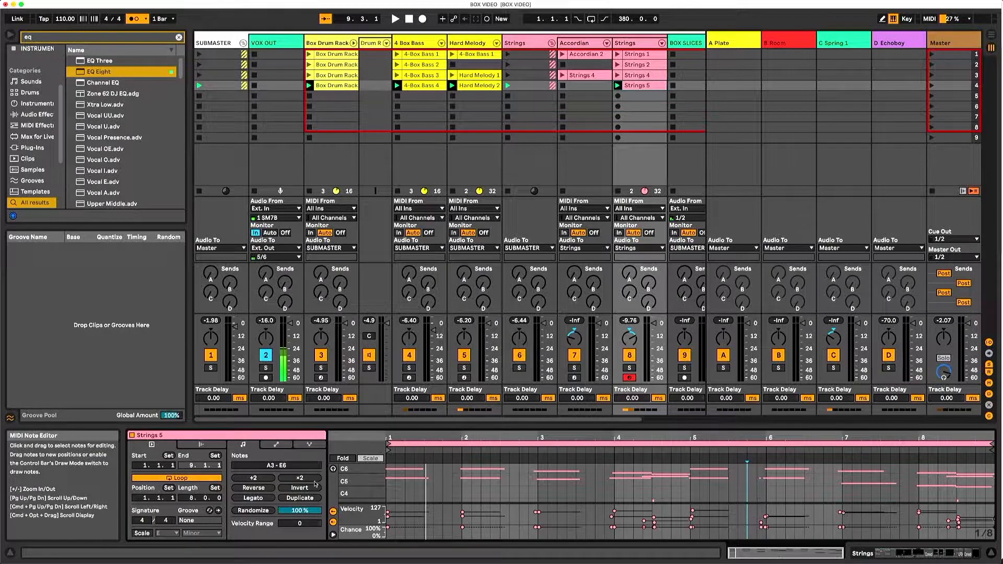
- Duplicate the Strings 5 clip's contents to 16 bars and start another overdub pass
click(306, 499)
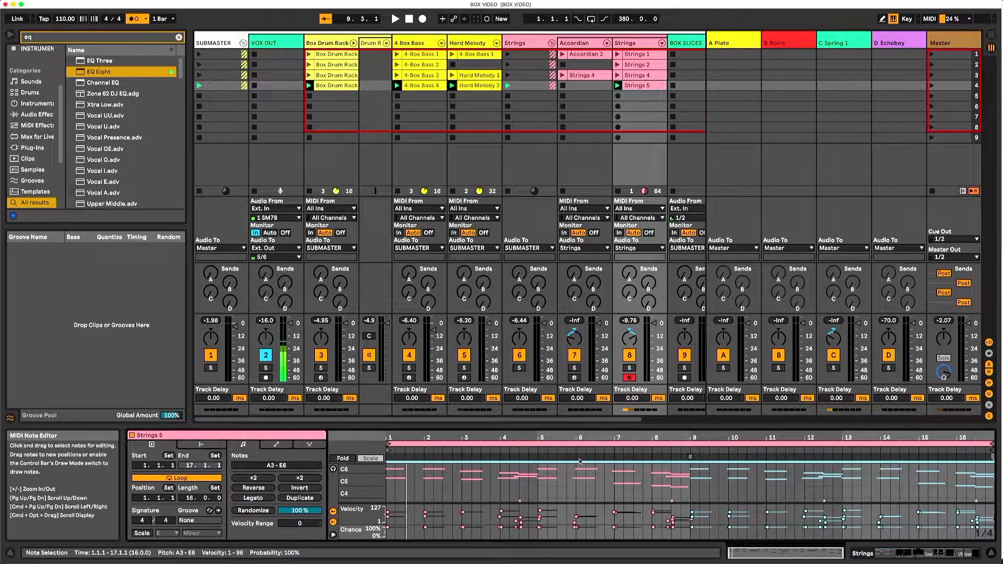
key(super+shift+F9)
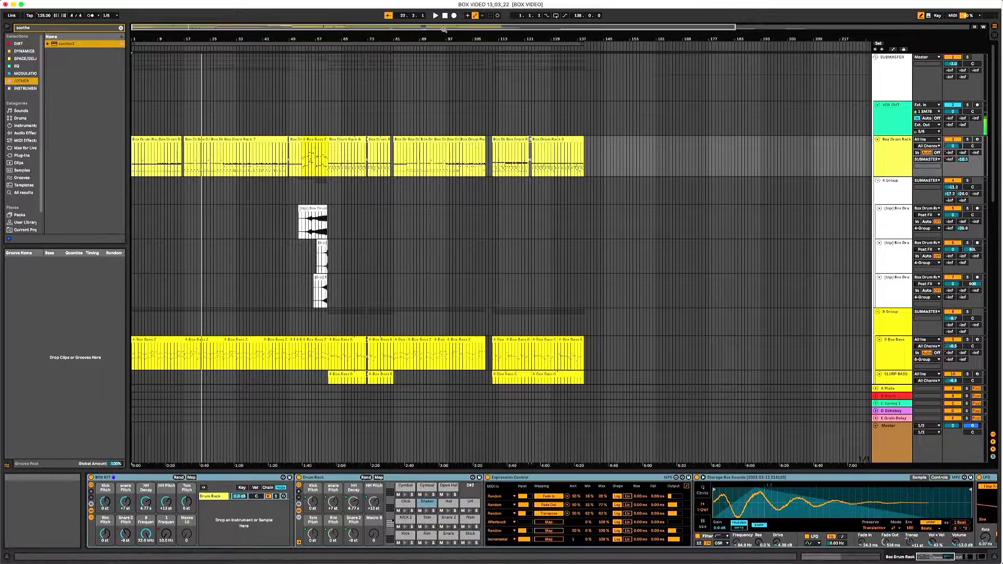
- Play the arrangement from its start while looking over the drum, bass, melody and strings tracks
double_click(445, 16)
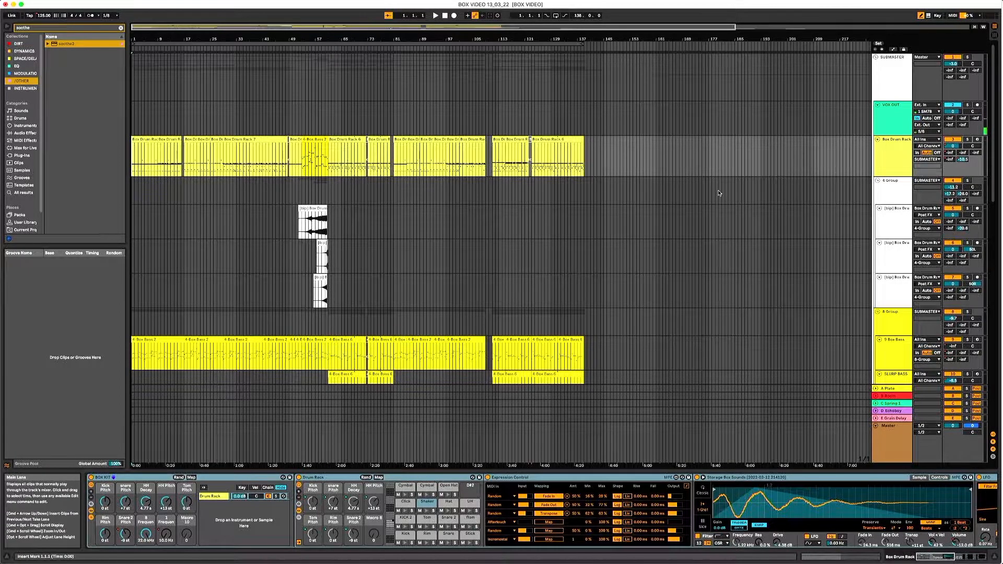
scroll(716, 194, down, 5)
key(space)
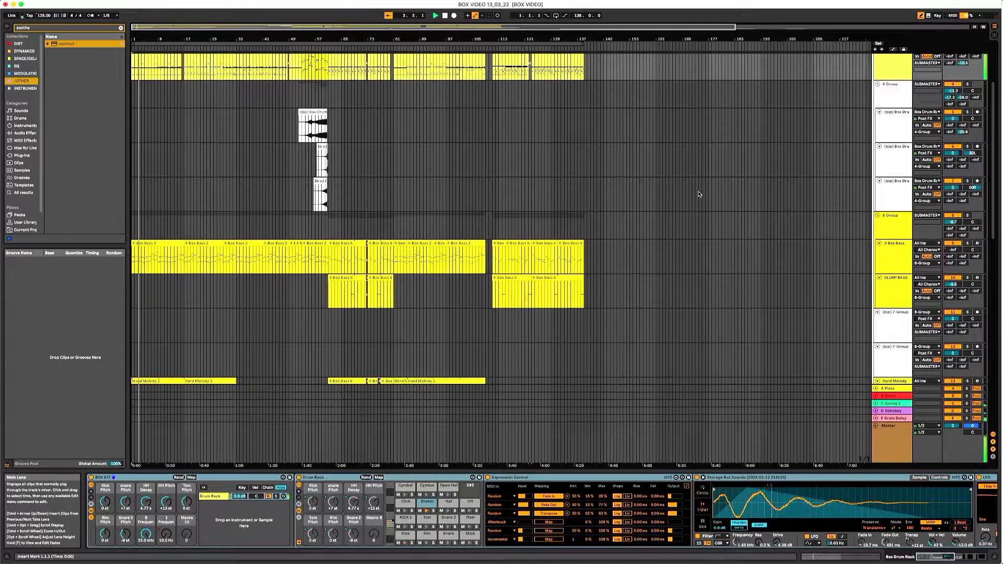
scroll(585, 184, down, 3)
scroll(583, 184, down, 5)
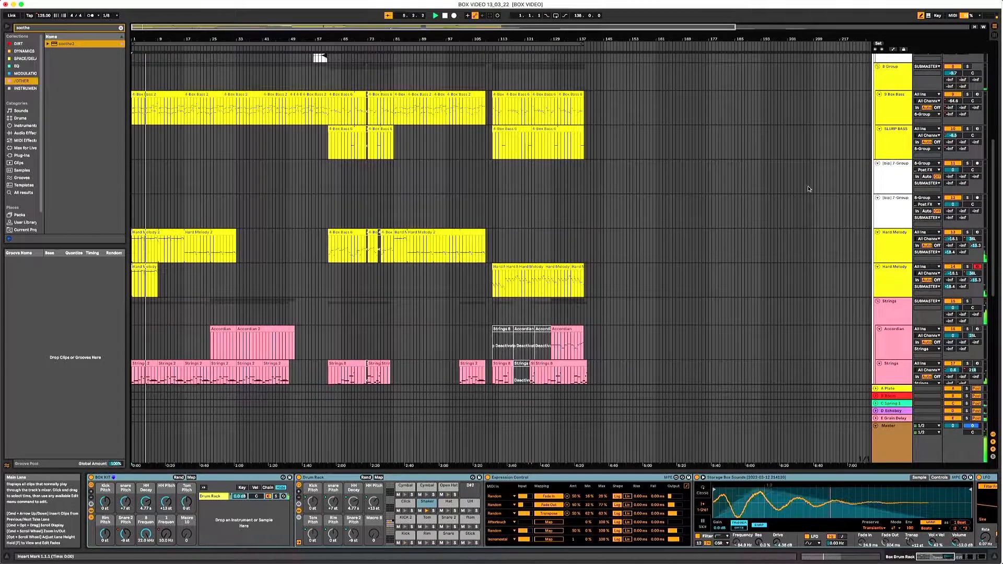
scroll(874, 180, up, 2)
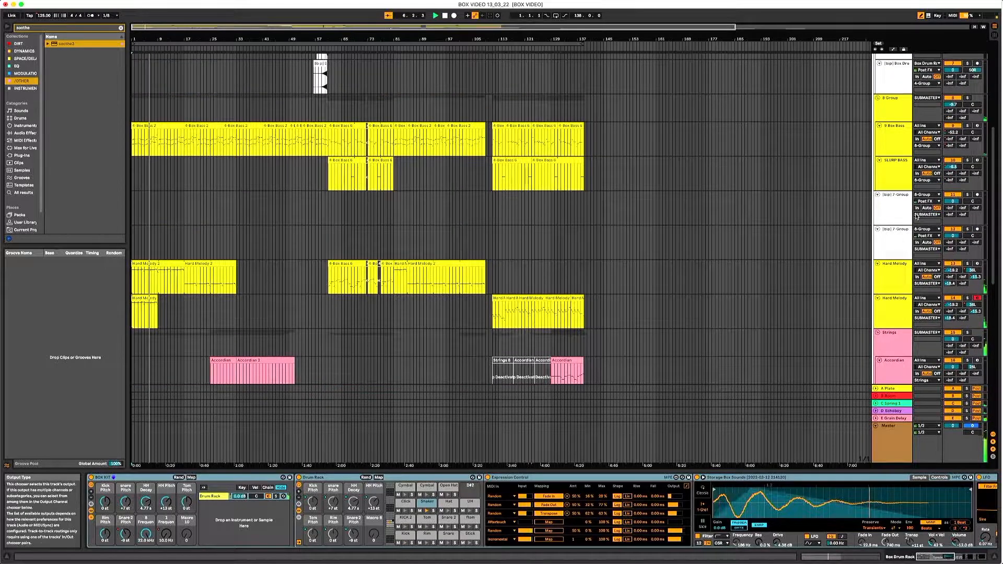
- Delete the two empty 7-Group bounce tracks between the Slurp Bass and Hard Melody tracks
click(894, 201)
shift+click(904, 232)
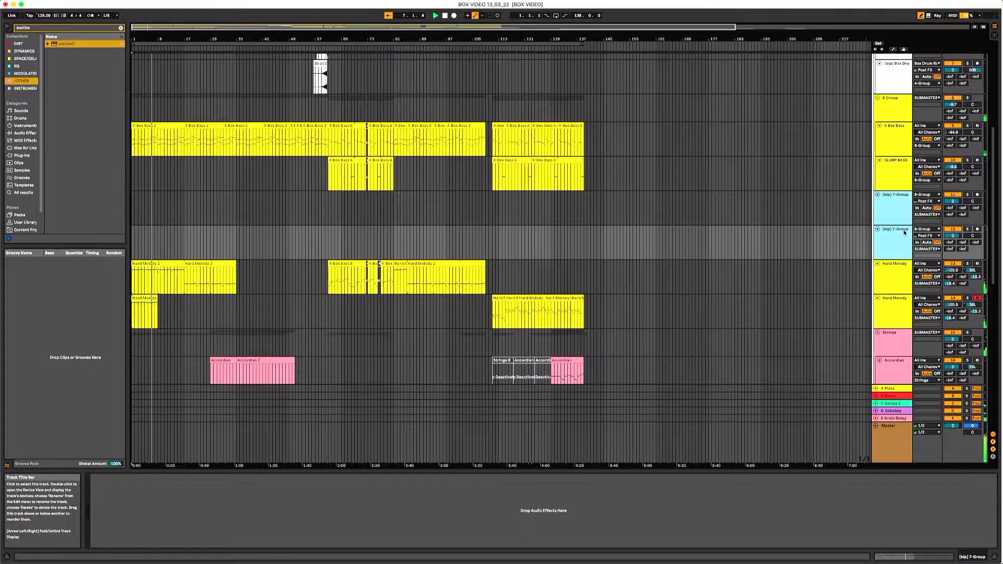
key(super+shift+g)
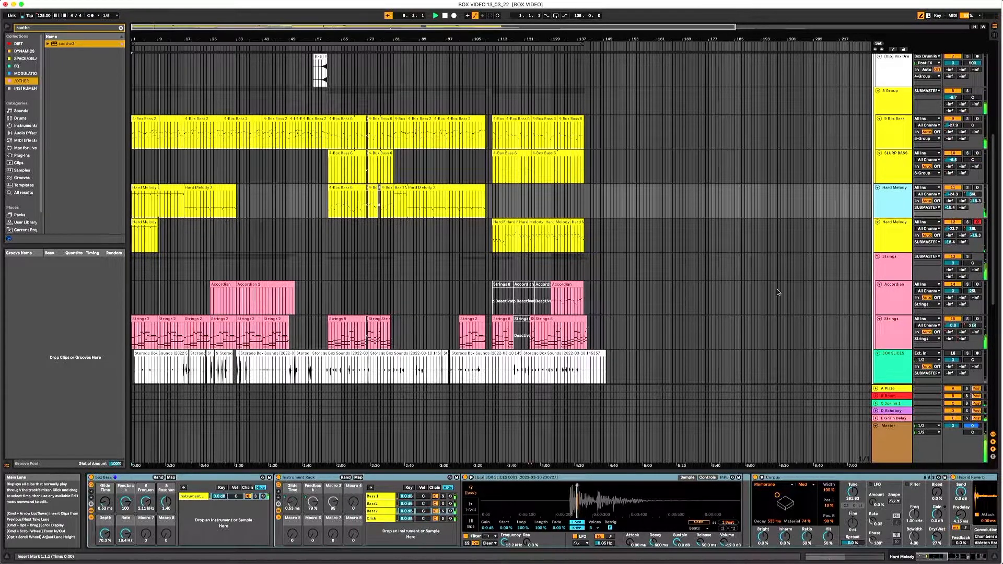
- Look over the remaining arrangement tracks down to Box Slices and return to the drum tracks
scroll(775, 294, down, 1)
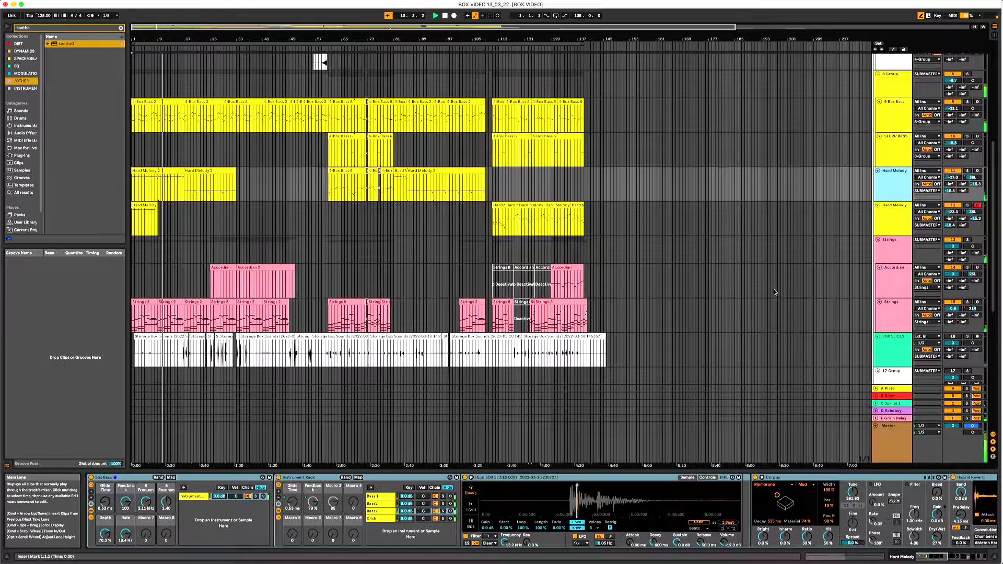
scroll(776, 293, up, 6)
scroll(774, 292, up, 2)
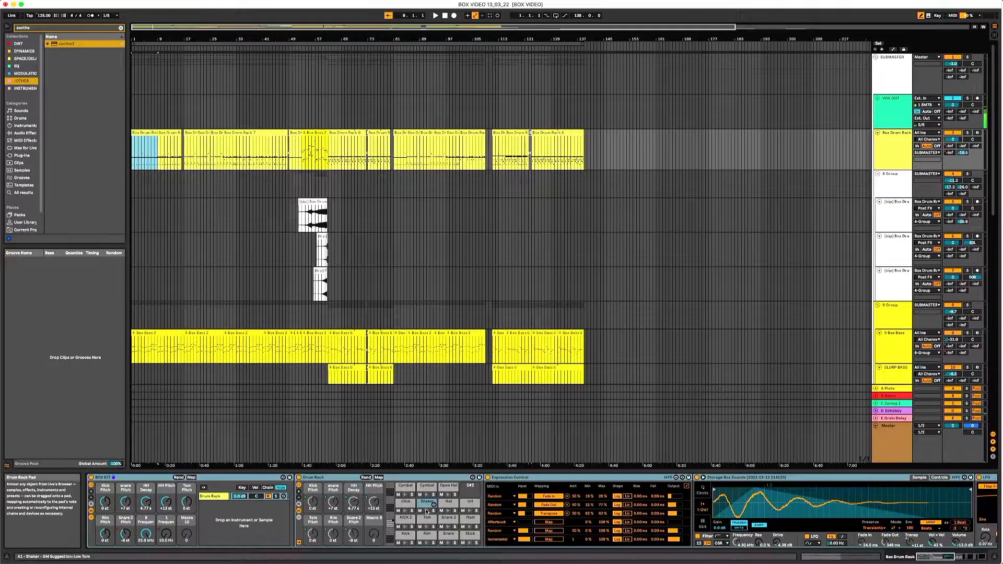
- Examine the Box Kit drum rack's pads and the devices further along its chain
click(433, 505)
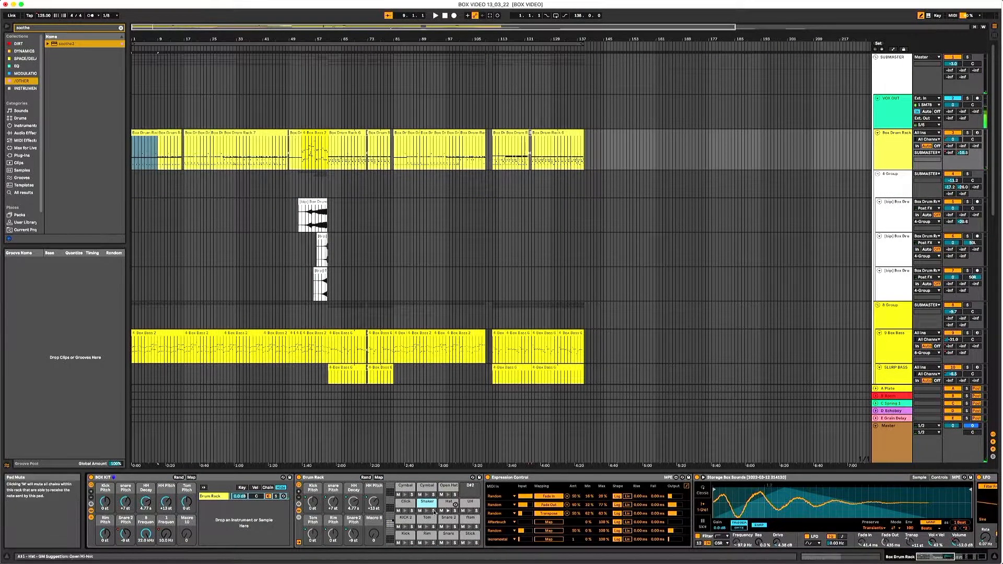
mouse_move(935, 557)
mouse_down()
mouse_move(964, 559)
mouse_move(952, 559)
mouse_up()
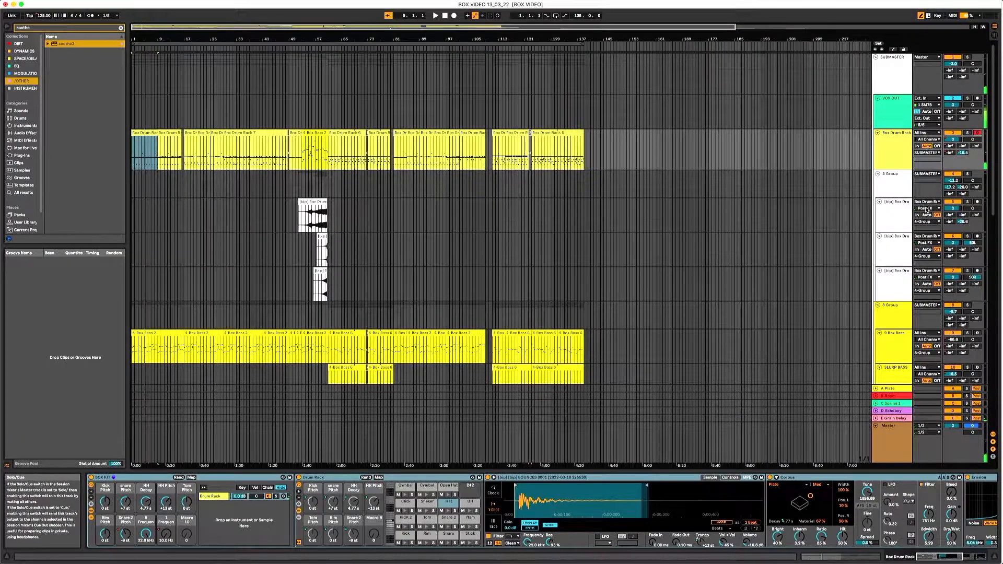
- Open the first Hard Melody 2 clip of the arrangement to view its notes
scroll(437, 218, down, 3)
scroll(394, 220, down, 3)
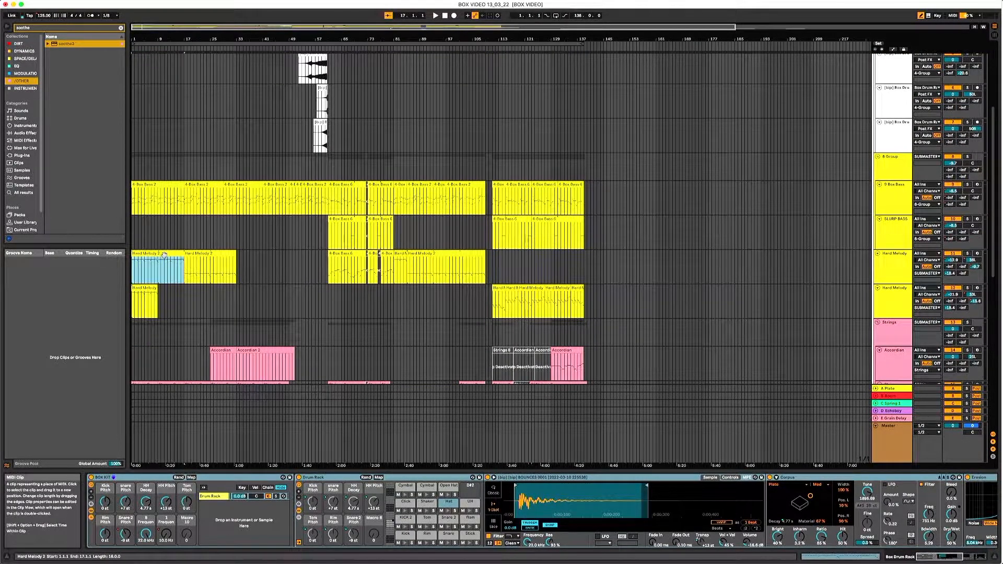
click(166, 259)
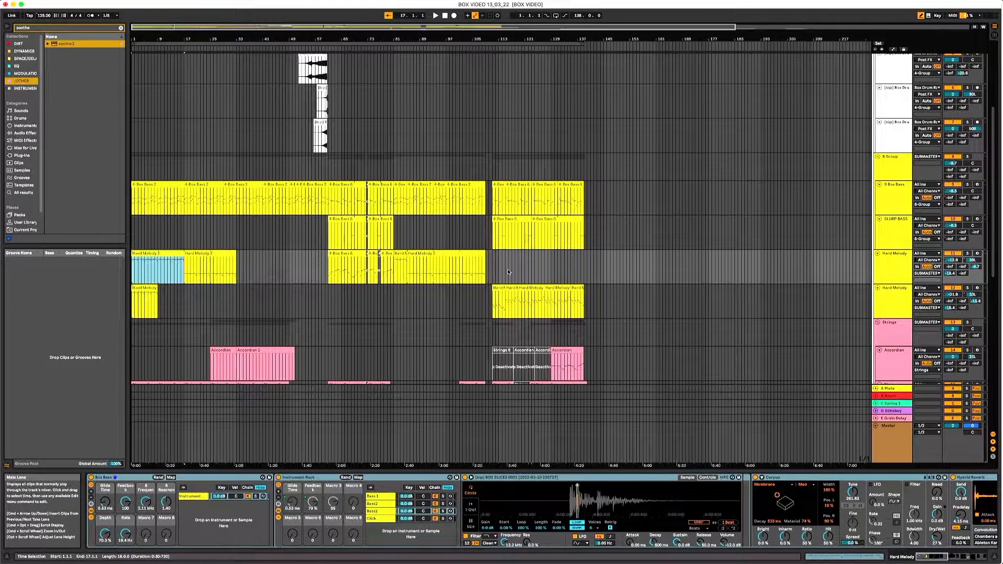
double_click(160, 253)
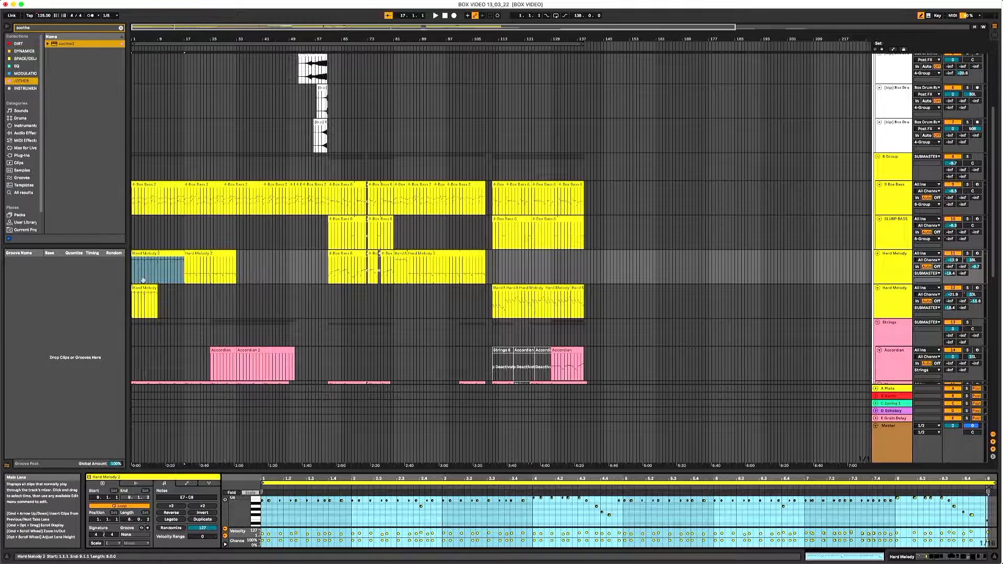
- Show the device chain of the first Hard Melody track and inspect it from the instrument racks through the EQ Eight and LFO
click(889, 272)
double_click(889, 272)
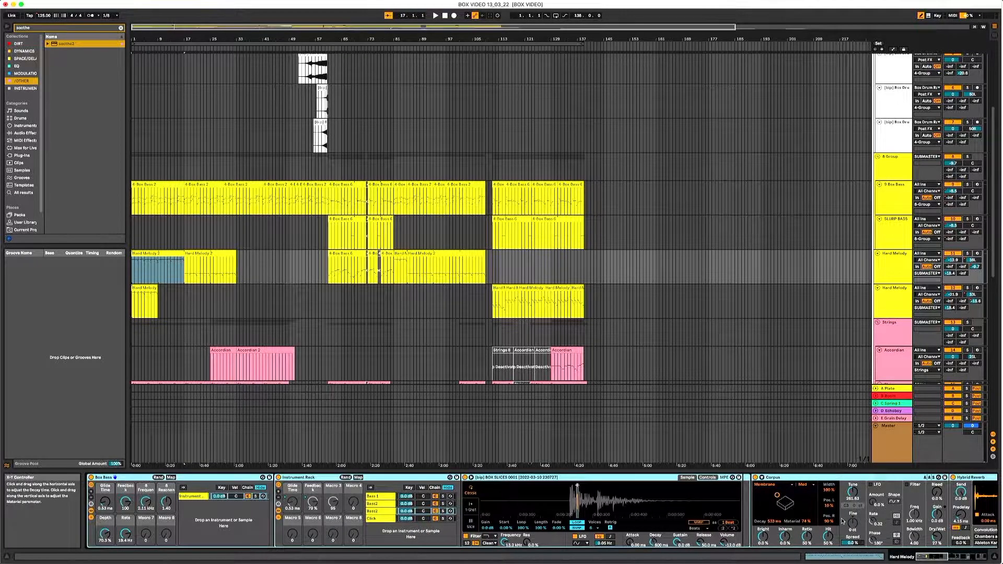
drag(924, 559, 963, 554)
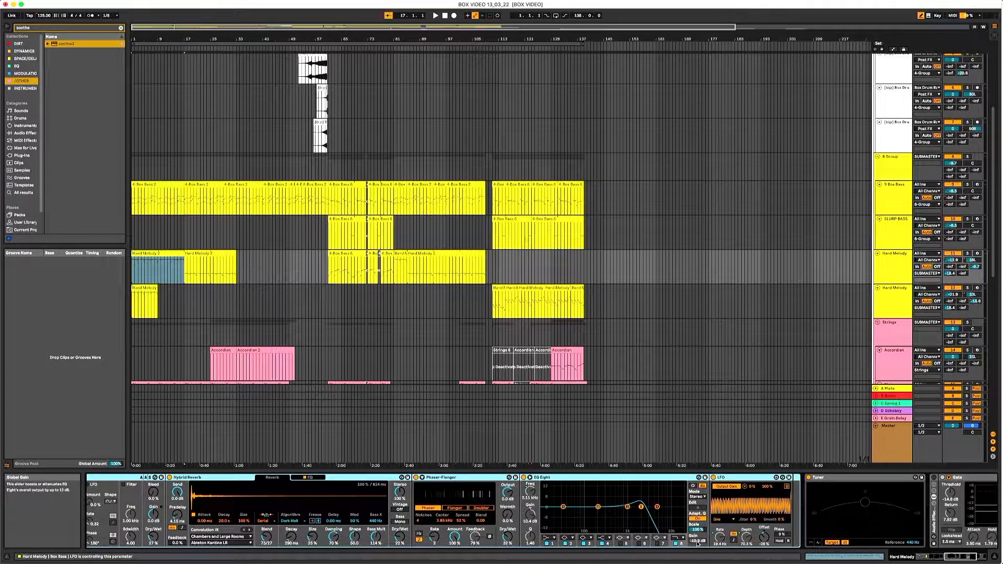
- Play the arrangement from the start and solo the first Hard Melody track briefly to hear it alone
key(space)
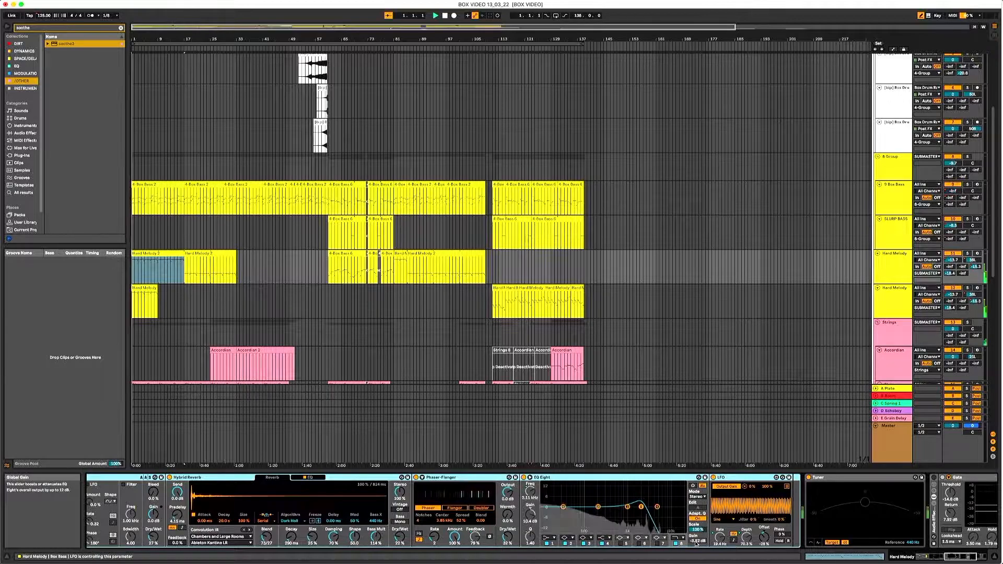
click(968, 254)
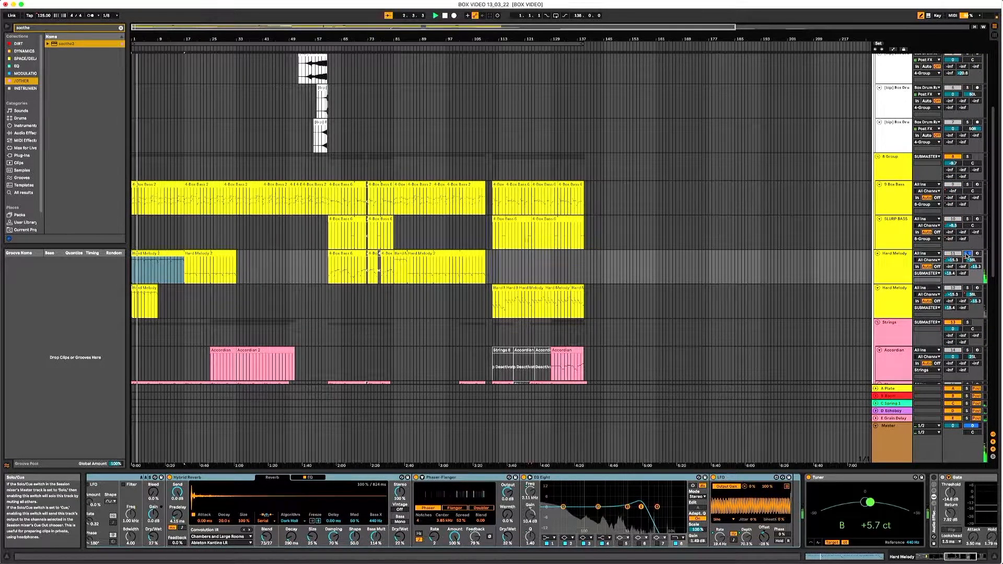
click(968, 254)
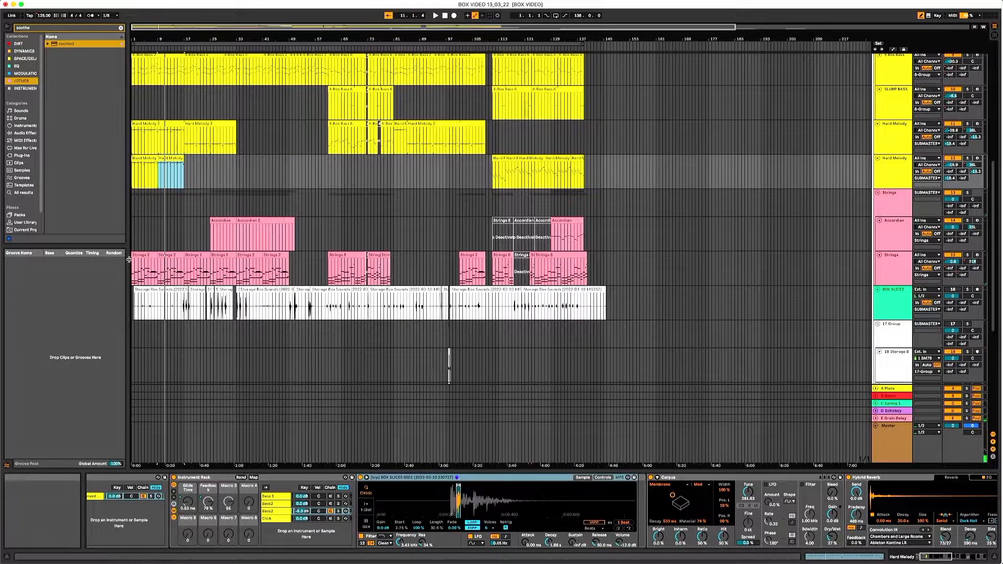
- Inspect the Strings track's device chain up to the last of its two sidechained Gates
click(144, 256)
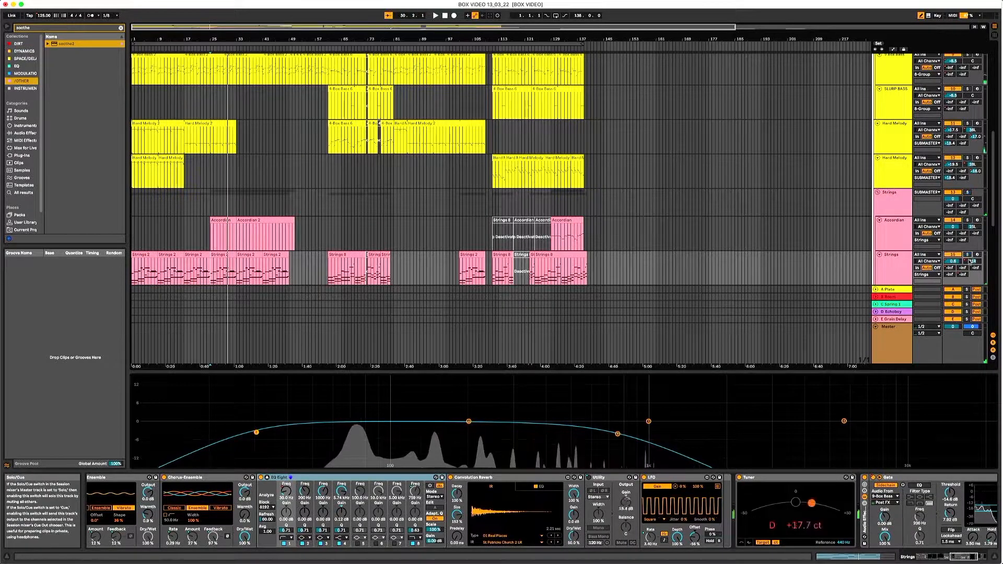
drag(966, 557, 997, 558)
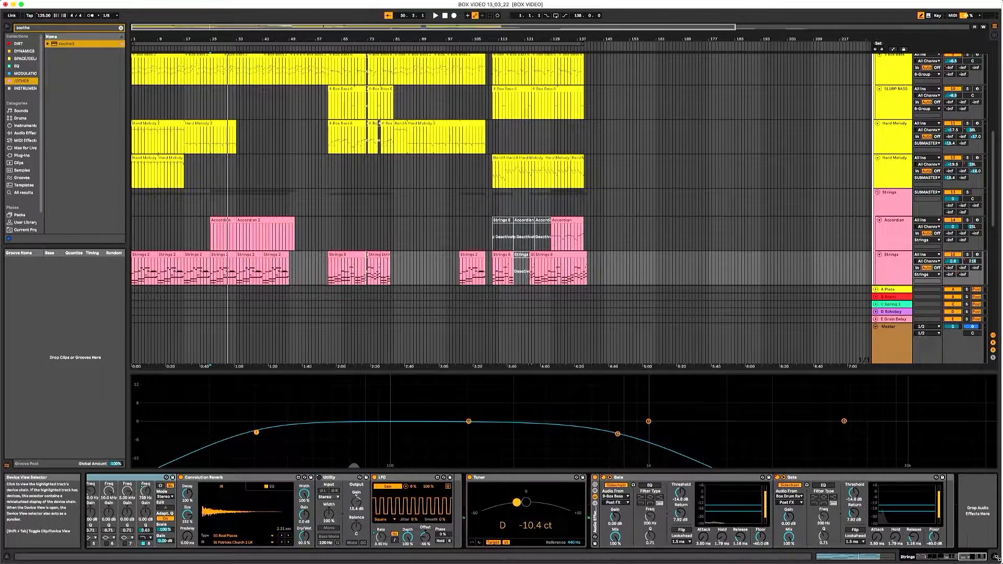
click(824, 480)
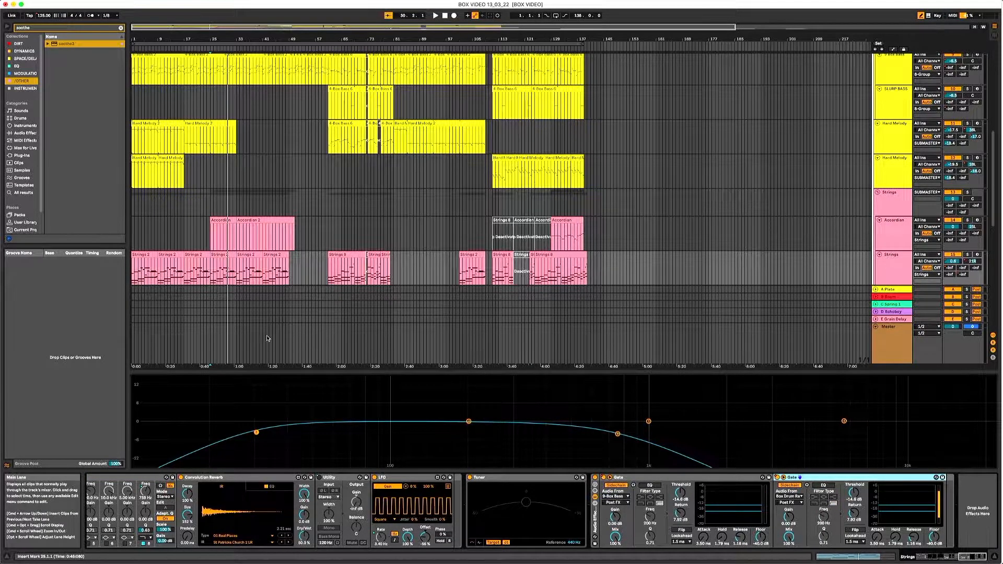
- Play the arrangement from bar 25 and toggle the two Strings track Gates to compare the sound
key(space)
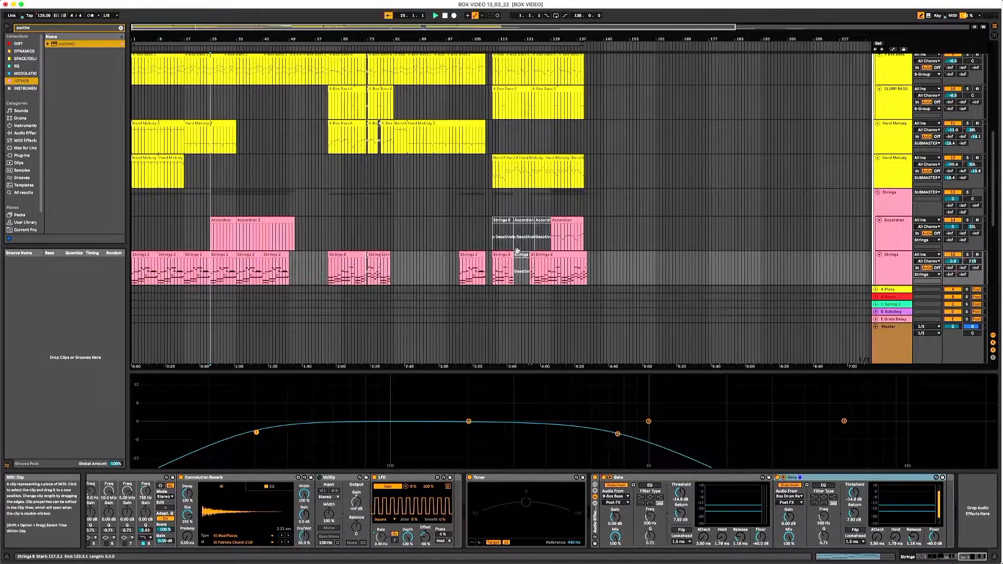
key(space)
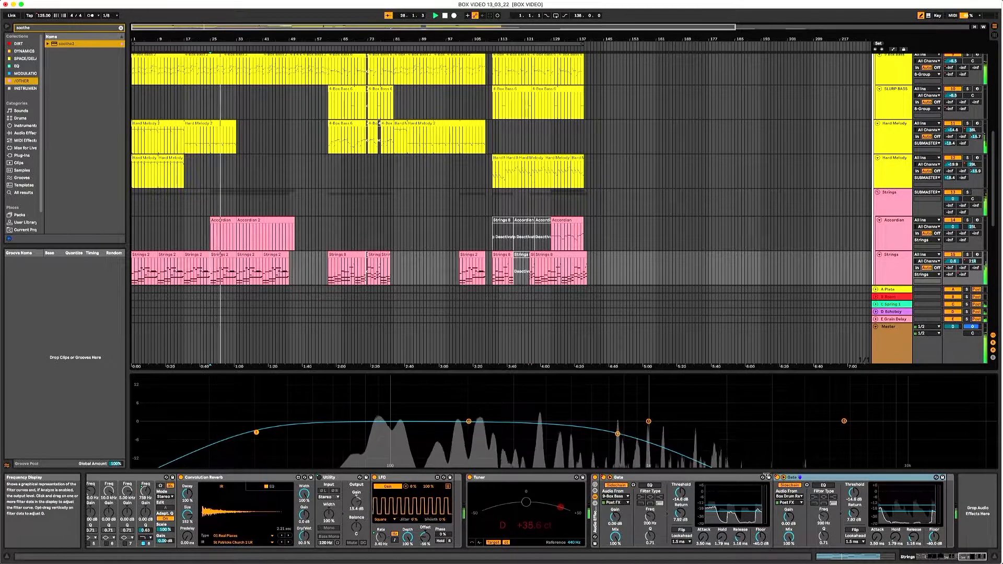
click(777, 477)
click(604, 478)
key(space)
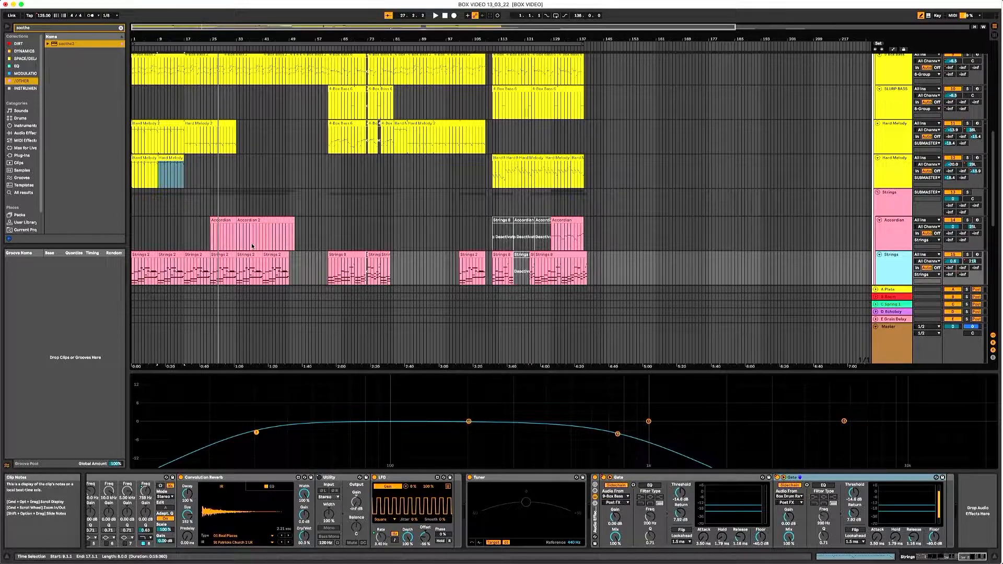
- Play from just before the first Accordian clip and look over the bass, melody and Strings tracks while listening
click(207, 248)
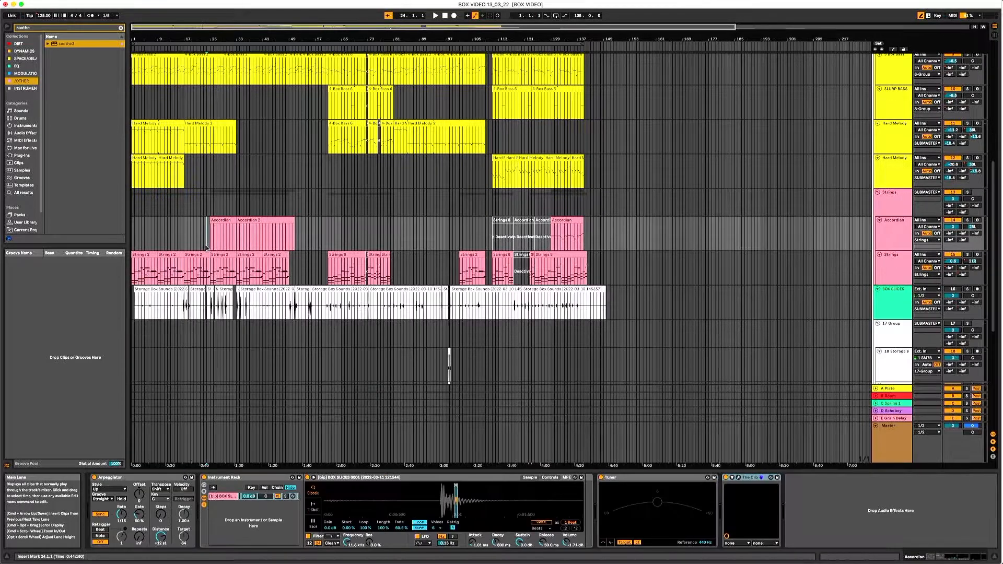
scroll(291, 233, up, 4)
key(space)
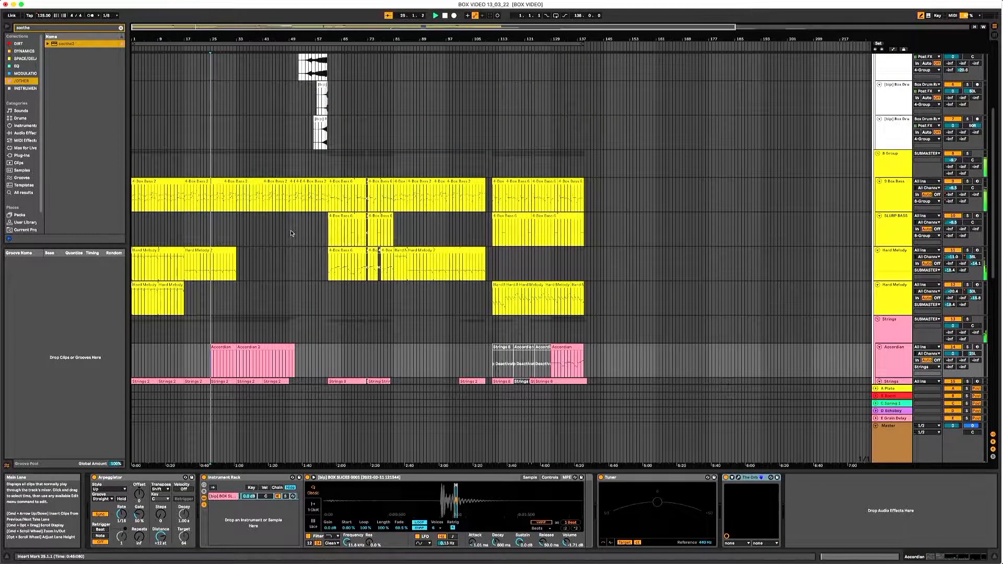
scroll(291, 233, down, 3)
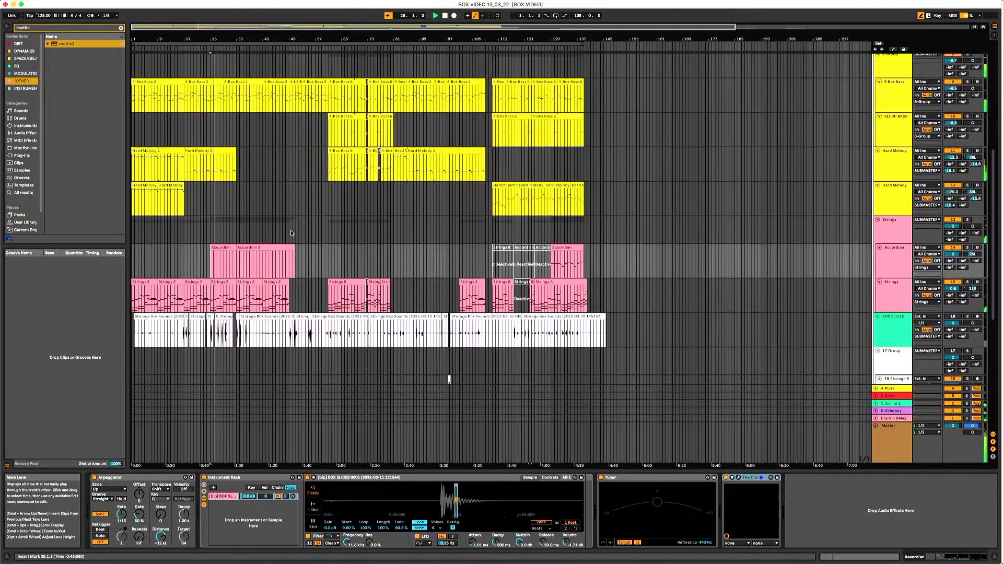
scroll(291, 234, up, 2)
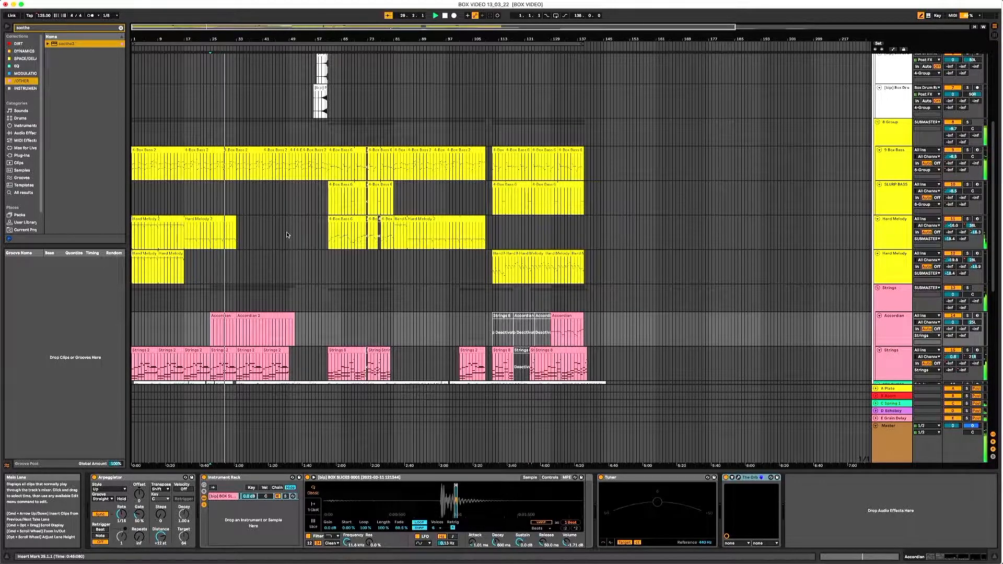
scroll(282, 237, down, 1)
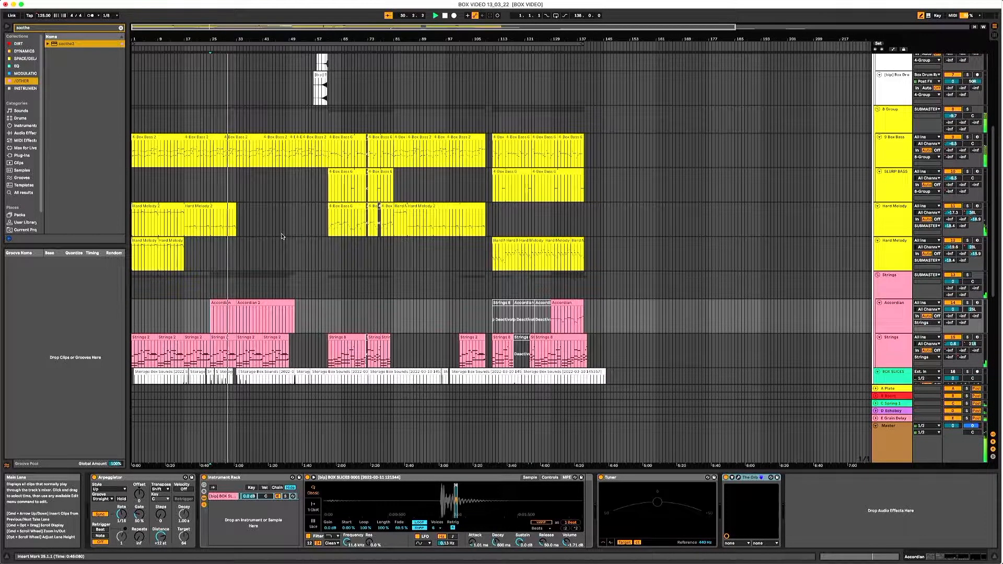
scroll(280, 237, down, 1)
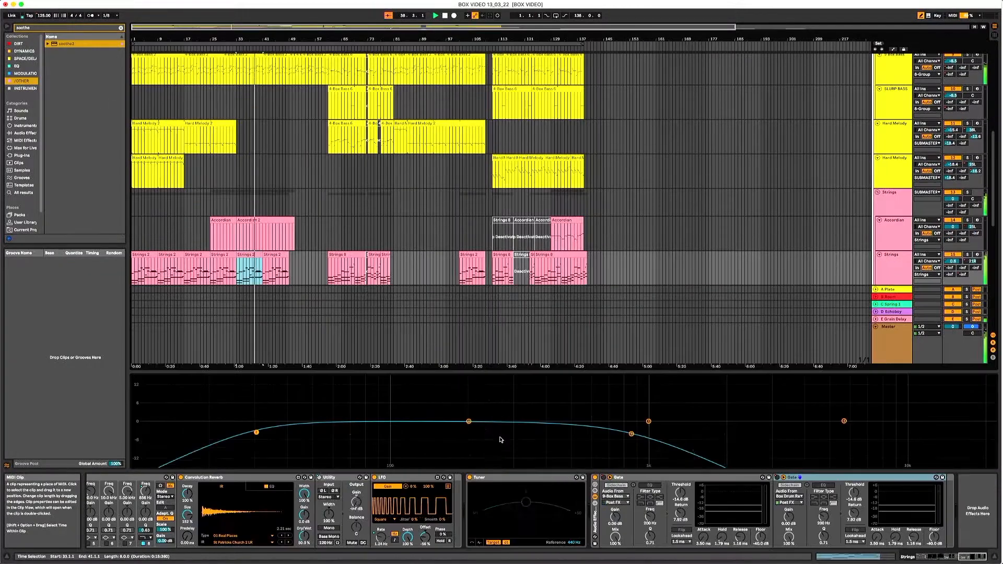
- Examine the Strings track's device chain, from the reverb and chorus effects to the EQ Eight and LFO
click(891, 271)
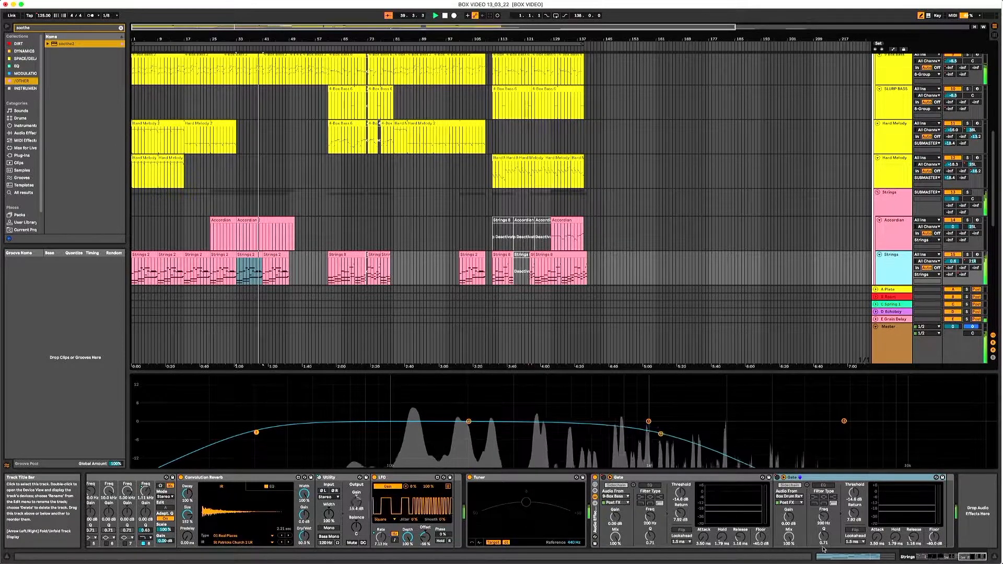
click(950, 556)
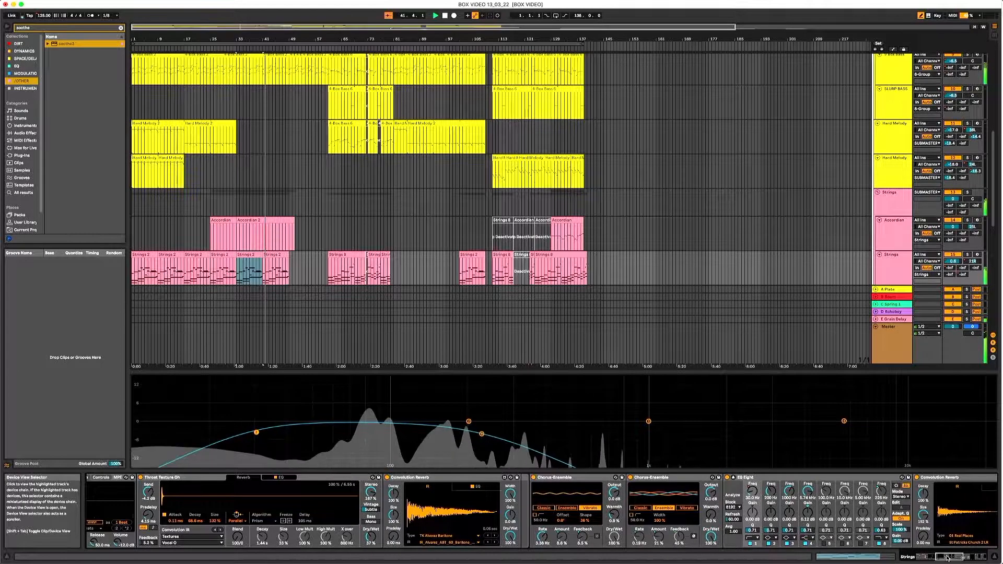
click(964, 560)
drag(965, 560, 970, 560)
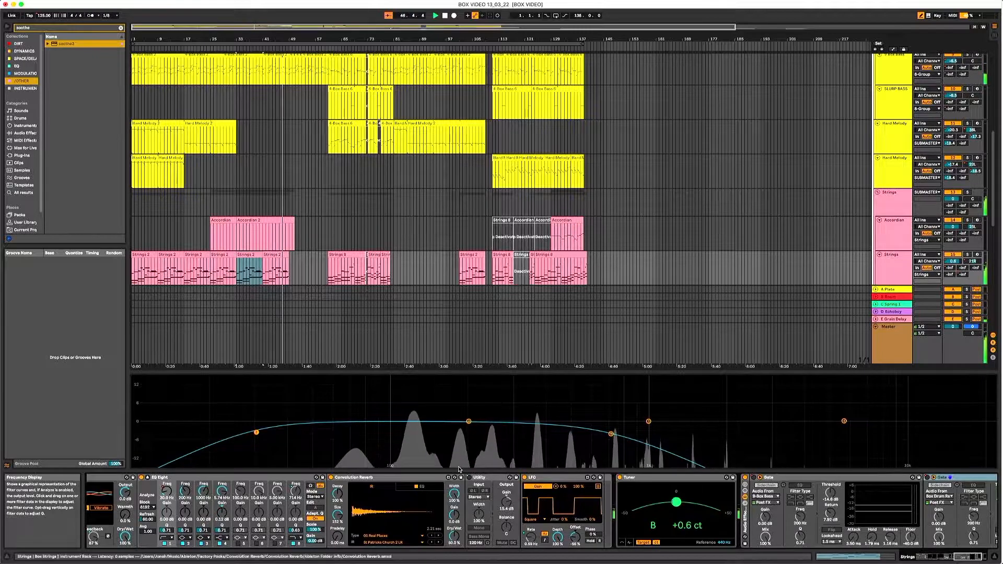
- Check the automation lanes briefly, then look over the drum, bass and Strings tracks during playback
key(a)
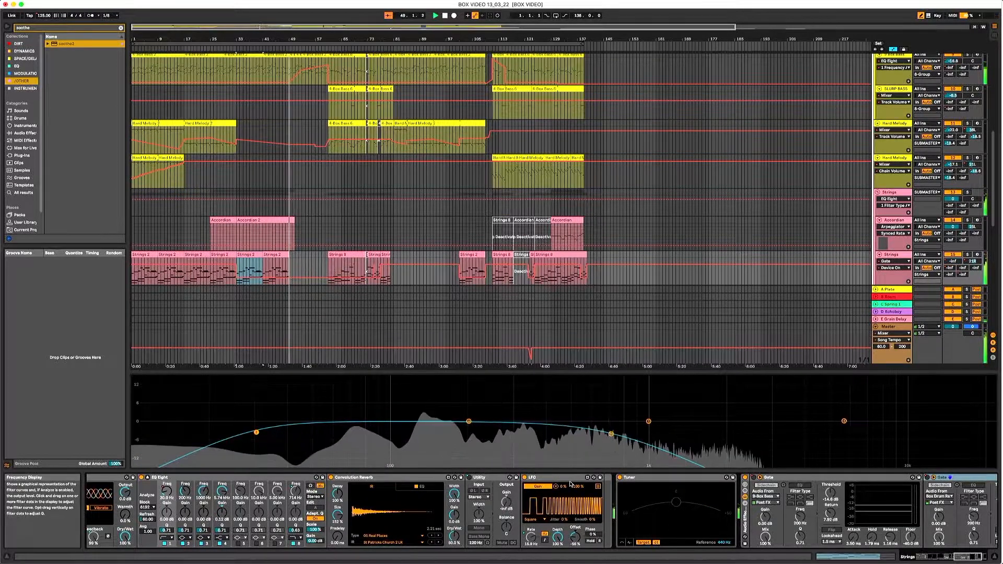
key(a)
scroll(411, 259, up, 4)
scroll(409, 256, down, 3)
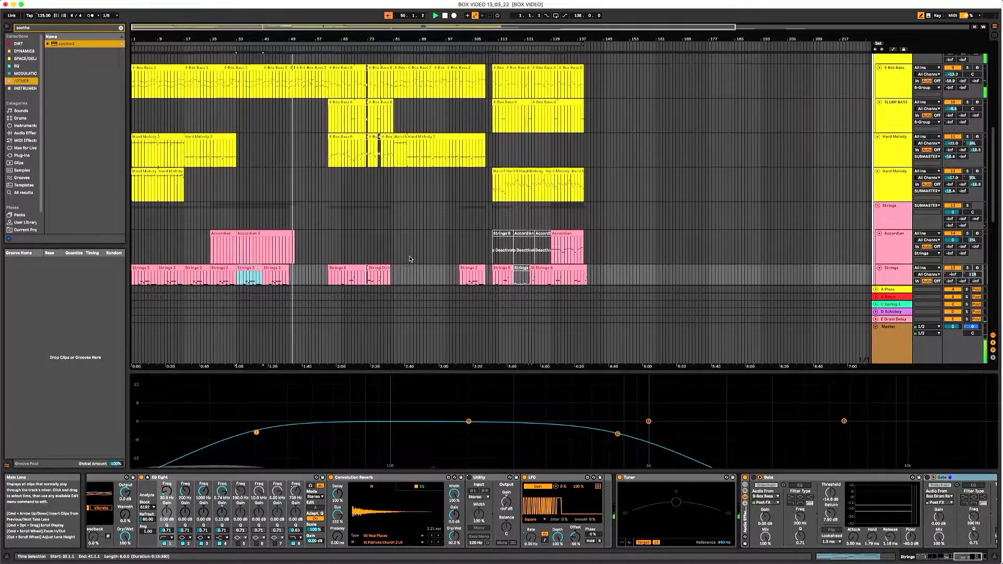
scroll(409, 254, up, 8)
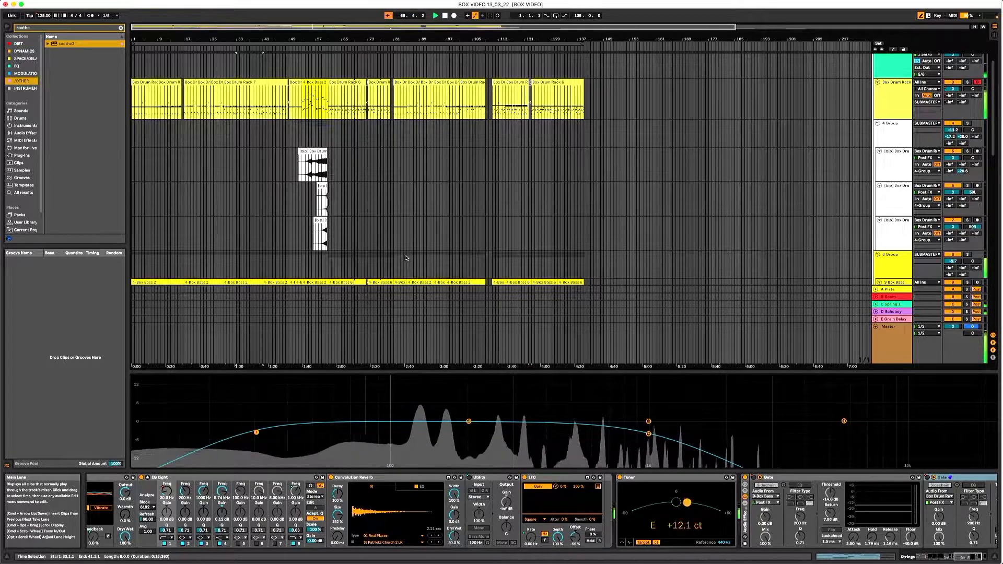
scroll(406, 258, down, 10)
scroll(402, 255, down, 4)
scroll(403, 255, up, 3)
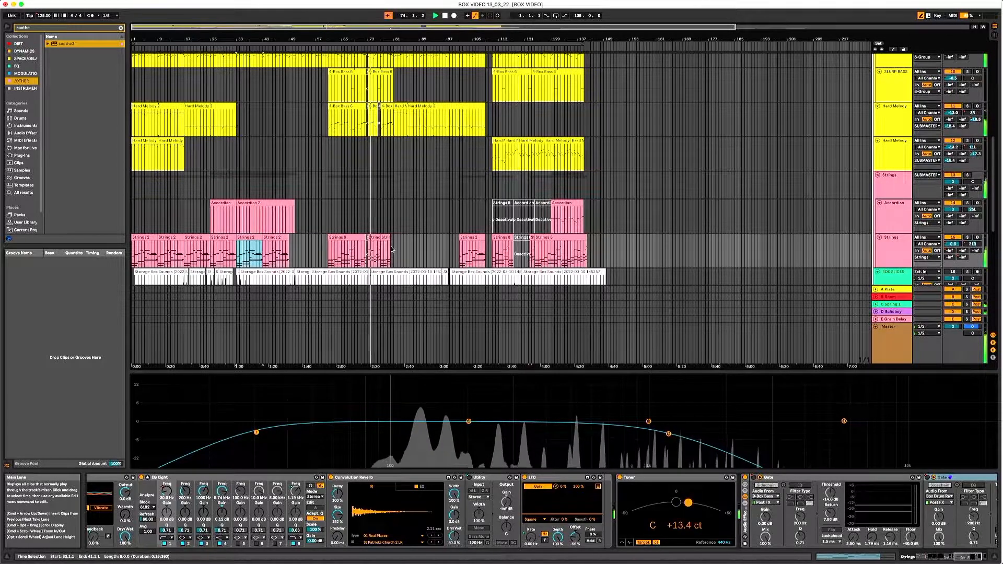
- Review the track automation, including the Strings Gate's on/off envelope alongside its two Gates, and hide the automation again
key(a)
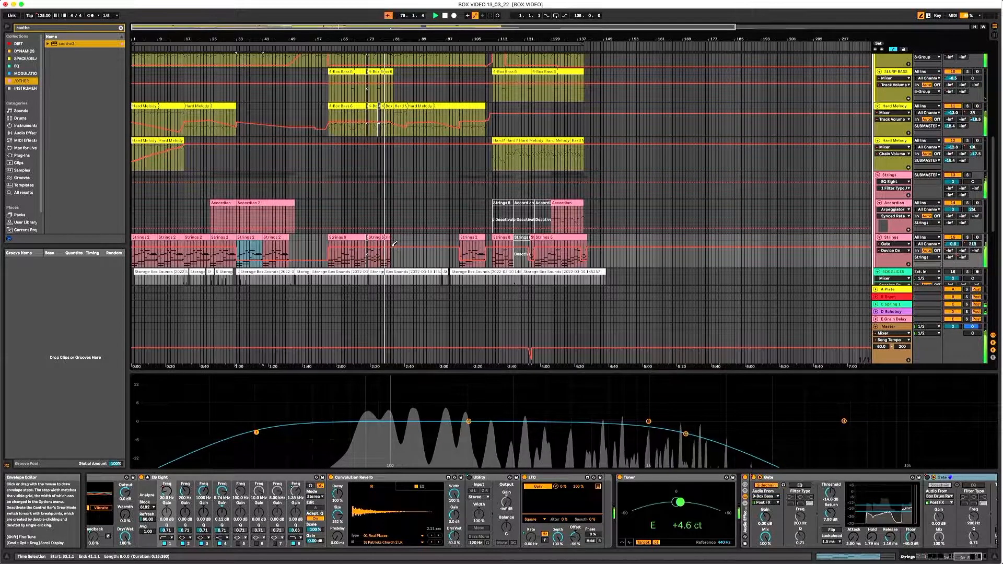
click(966, 558)
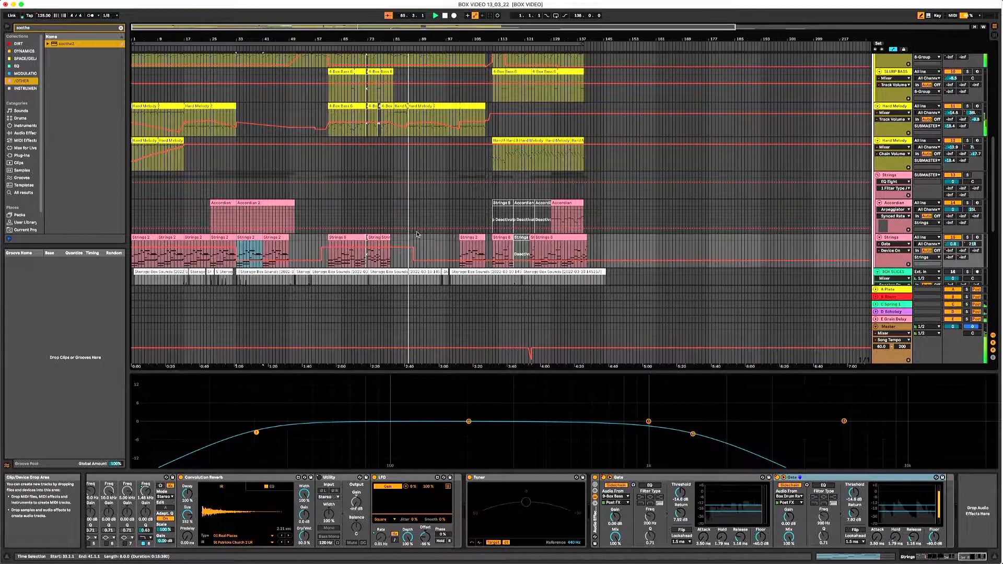
scroll(437, 209, up, 5)
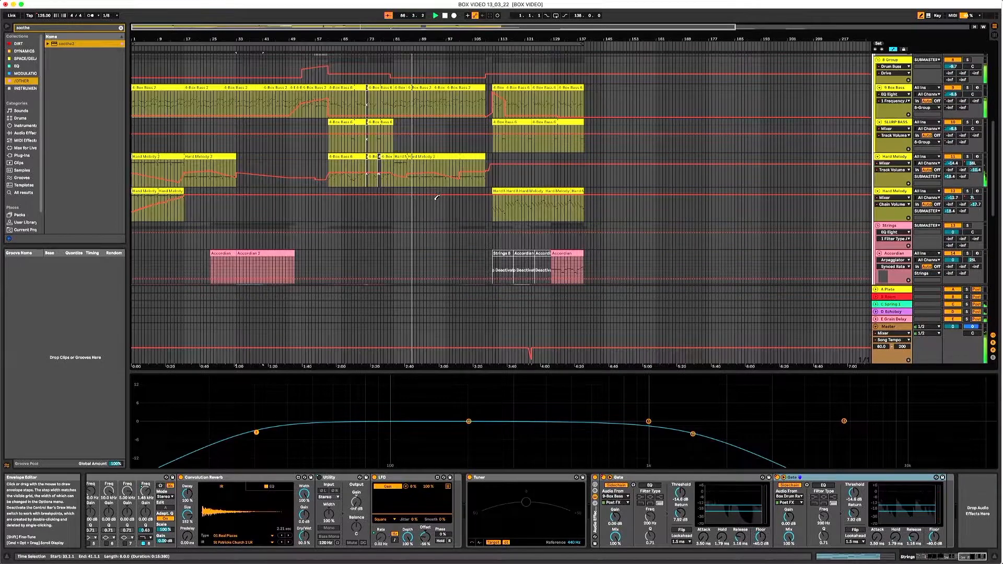
key(a)
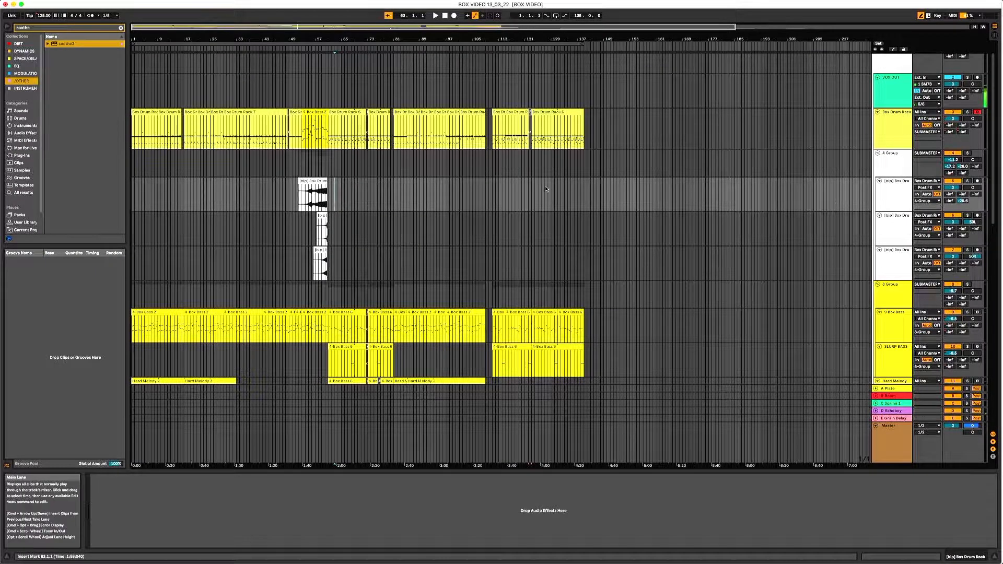
- View the Box Drum Rack track's devices and play the section with the bounced drum clips
click(895, 119)
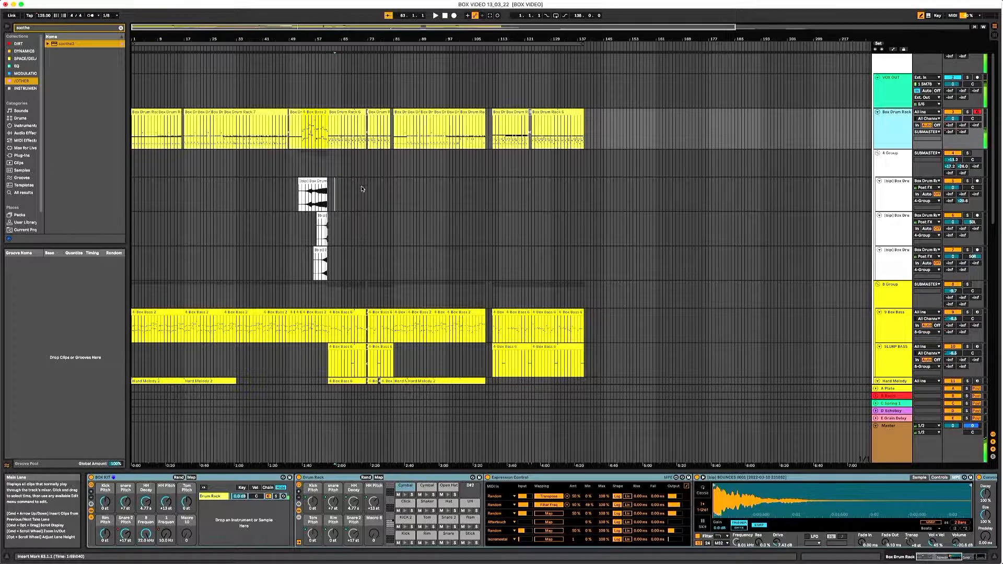
click(312, 191)
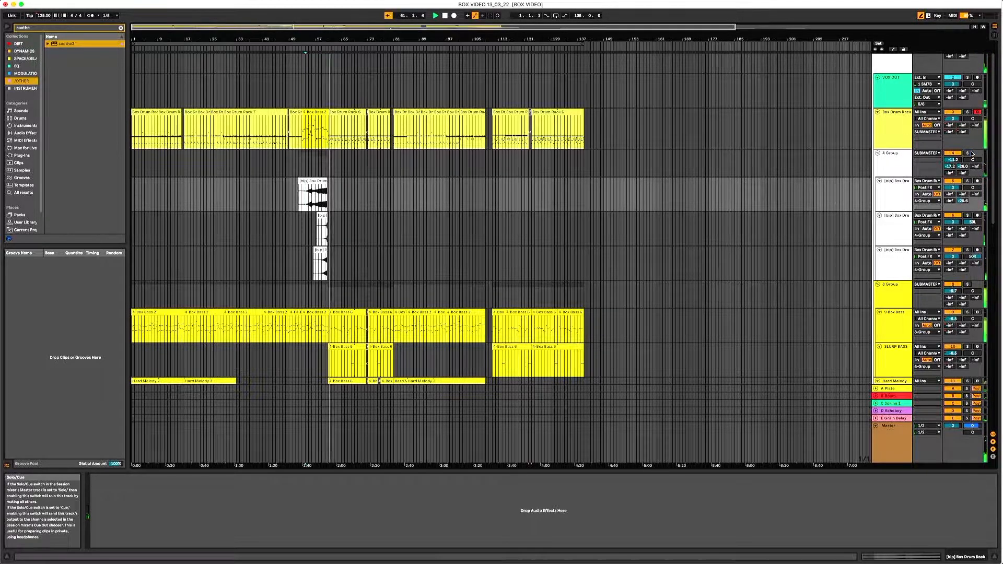
- Zoom in on the timeline, look over the tracks down to Accordian, and place the insert marker at bar 91 on the first bounced drum track
drag(447, 42, 447, 73)
scroll(360, 157, down, 3)
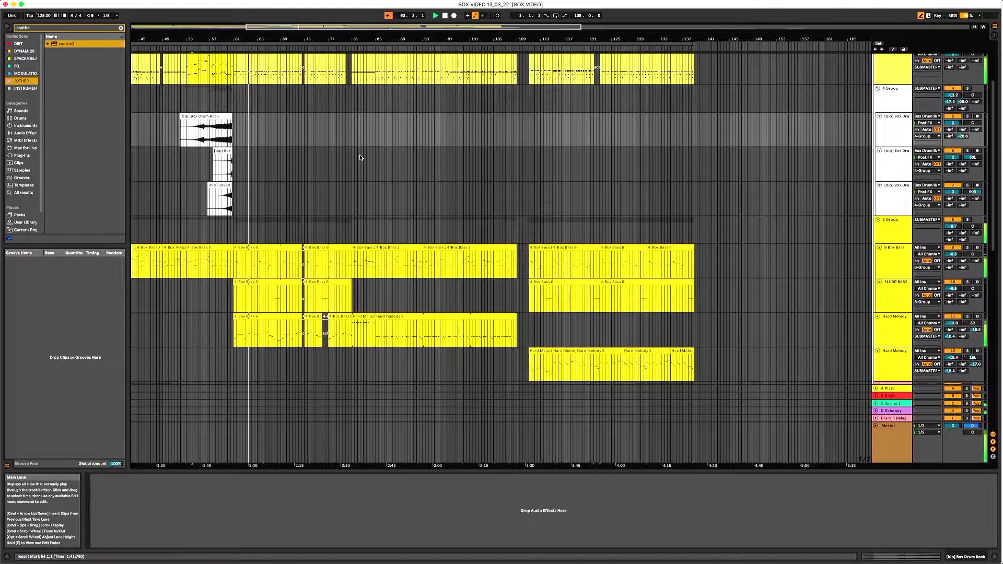
scroll(360, 157, down, 3)
scroll(360, 157, up, 4)
scroll(360, 157, down, 4)
scroll(375, 152, up, 2)
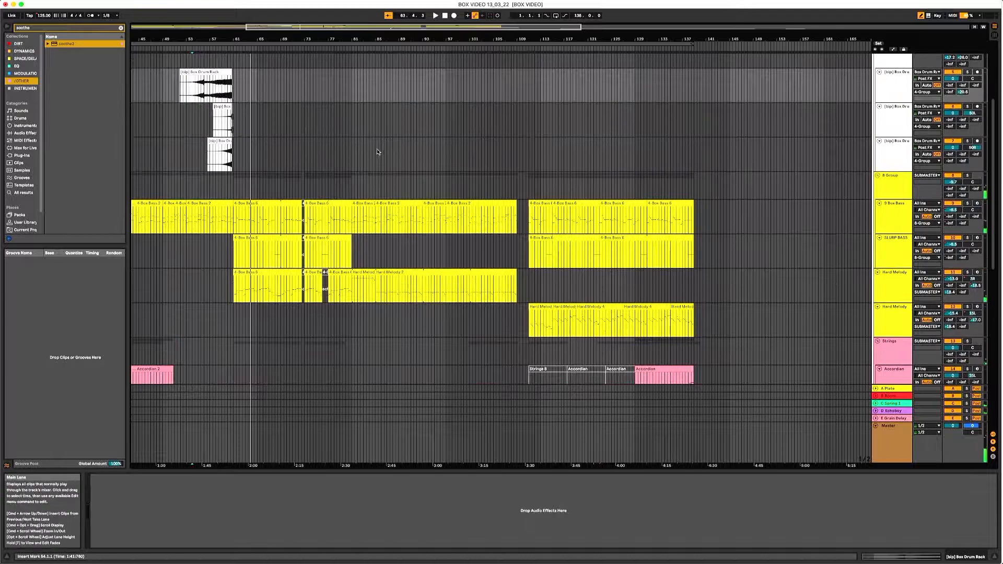
scroll(375, 153, up, 3)
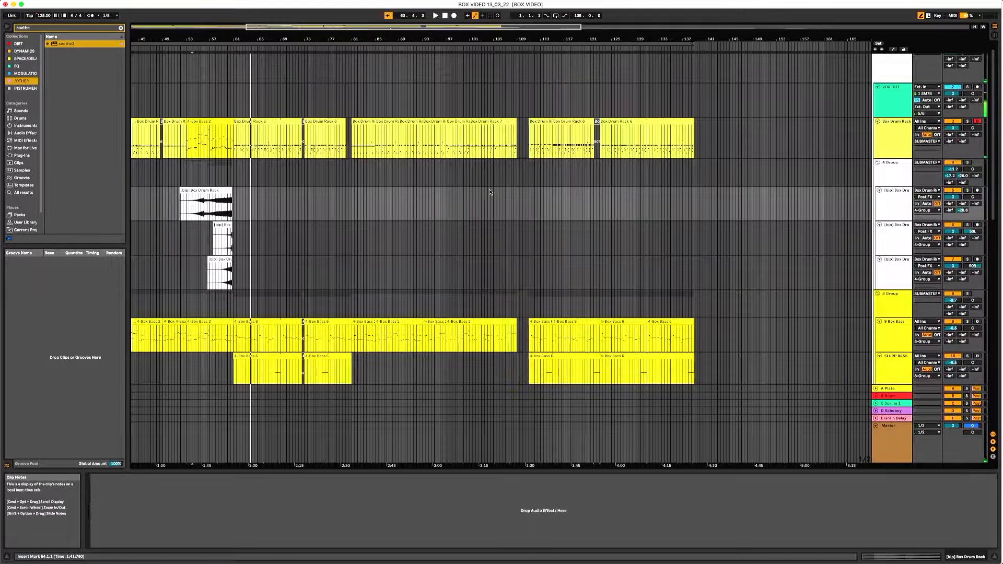
scroll(493, 190, down, 3)
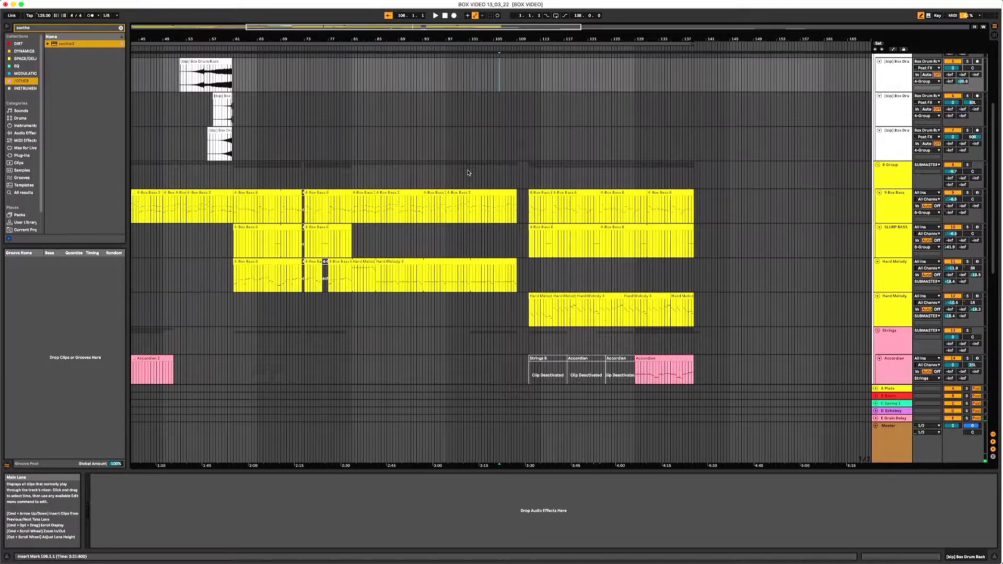
scroll(473, 172, up, 3)
click(410, 187)
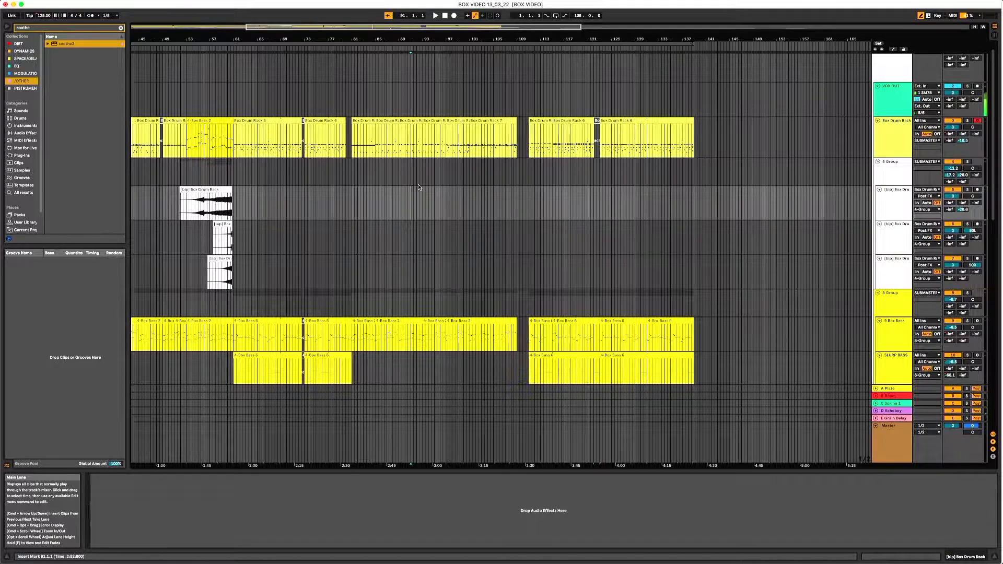
- Play the arrangement from bar 88 on the first bounced drum track while looking over the tracks down to Accordian
click(412, 175)
click(396, 193)
scroll(426, 197, down, 2)
key(space)
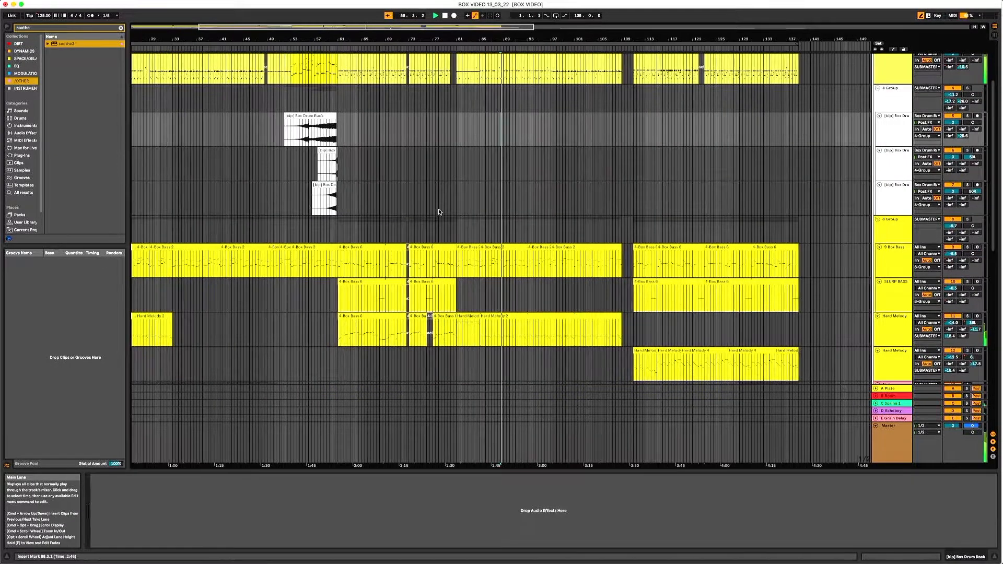
scroll(450, 209, down, 2)
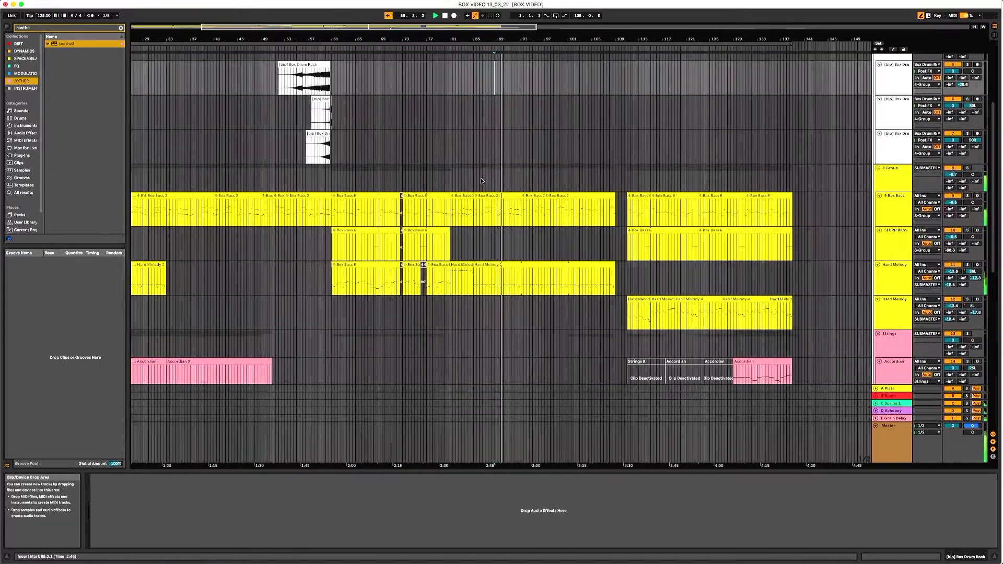
scroll(481, 177, up, 2)
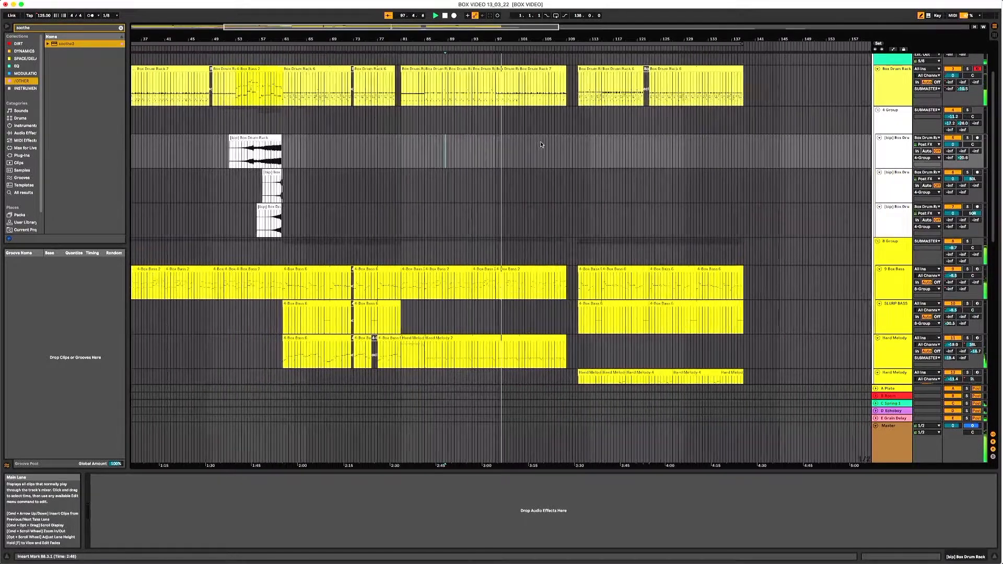
- Show the automation and review the lanes from the drums down to BOX SLICES, including the Strings track's panning
scroll(541, 145, down, 2)
key(a)
scroll(560, 189, up, 3)
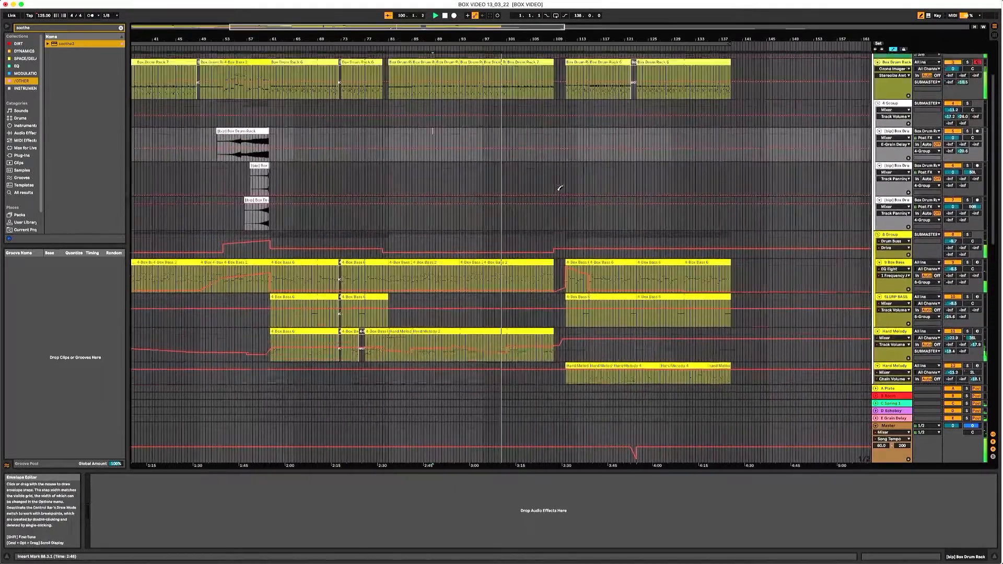
scroll(560, 189, down, 3)
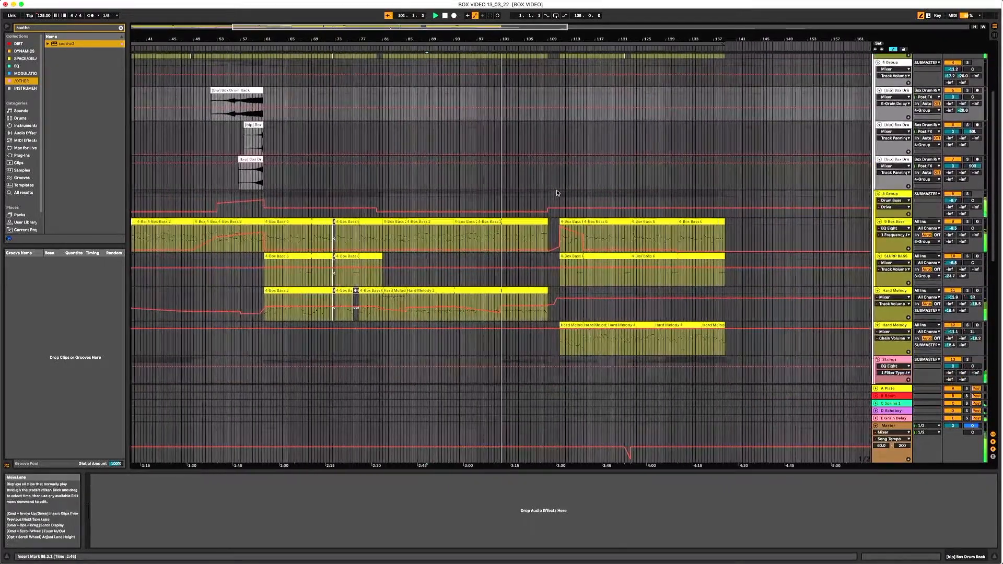
scroll(557, 193, down, 3)
scroll(557, 191, down, 1)
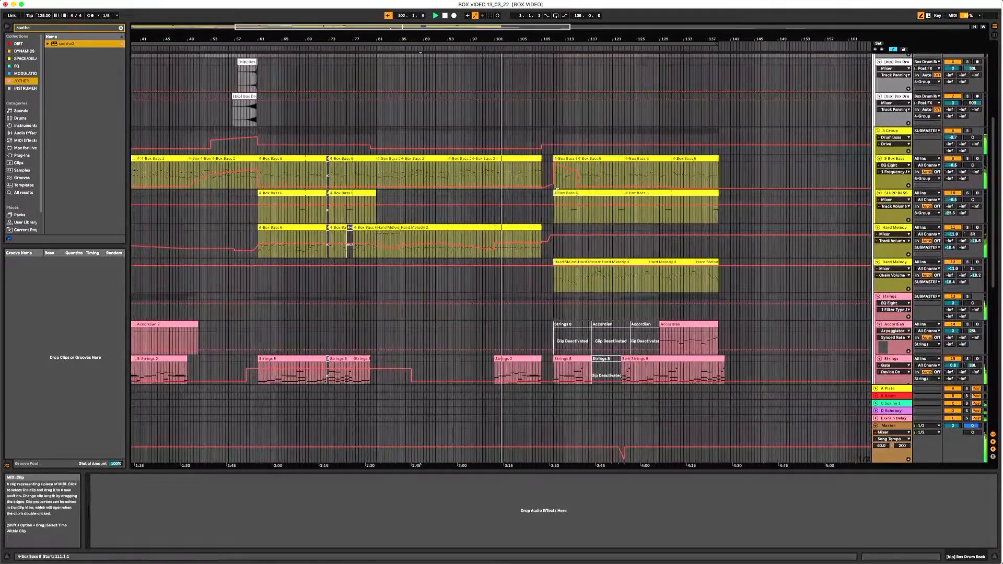
scroll(560, 188, down, 1)
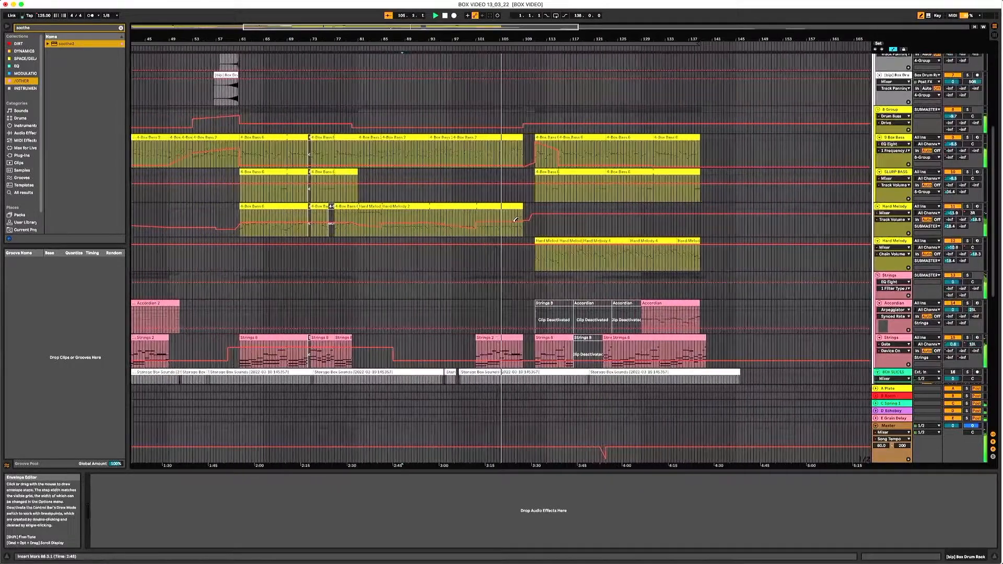
click(973, 345)
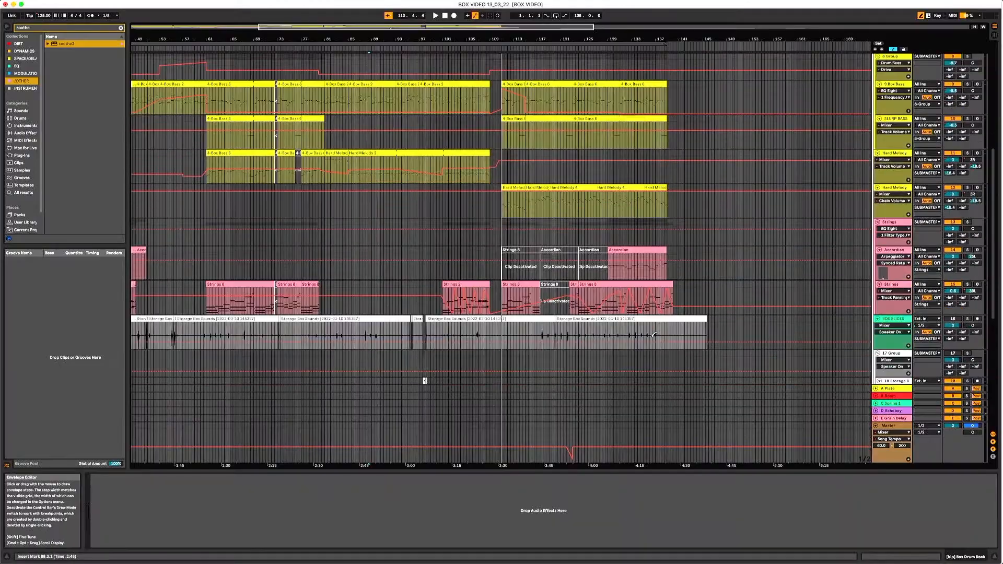
- Play from bar 109 on the Accordian track and review the automation lanes of the surrounding tracks
scroll(630, 347, down, 2)
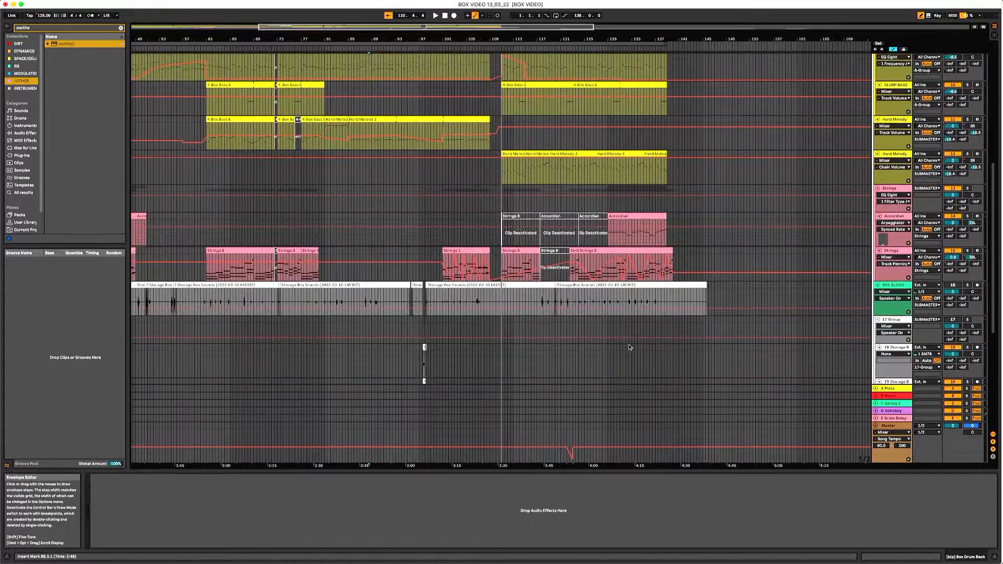
click(490, 238)
key(space)
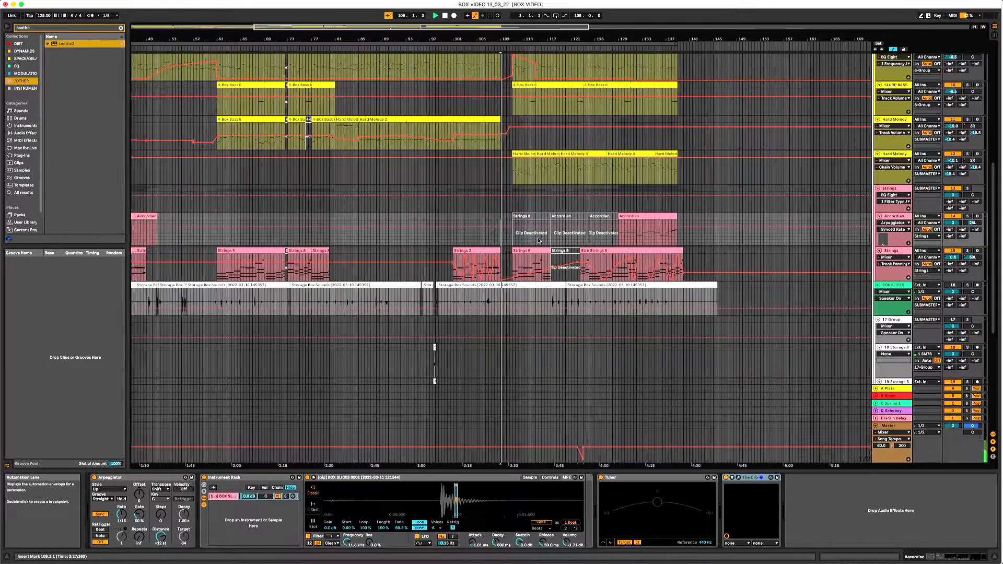
scroll(538, 237, down, 2)
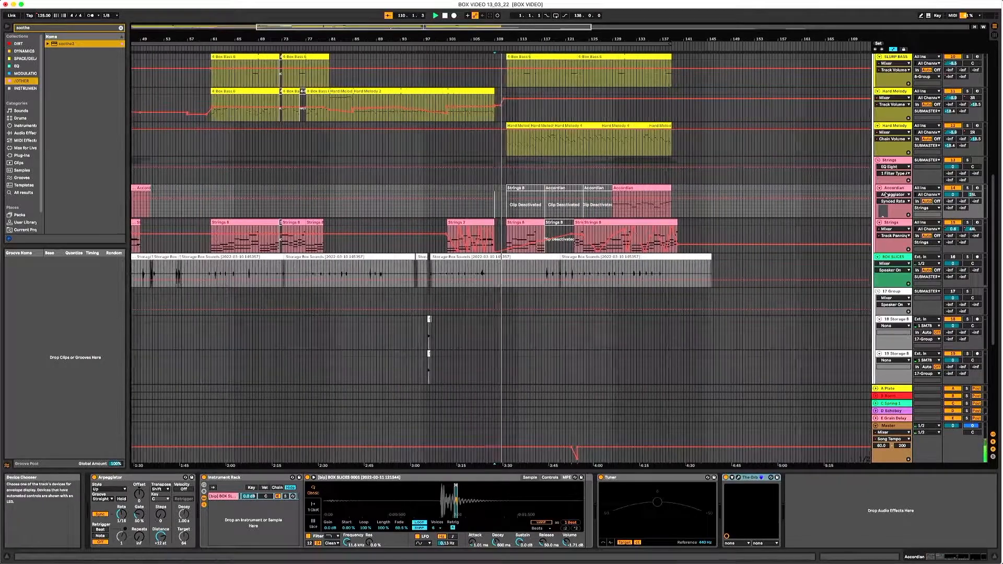
scroll(723, 195, up, 2)
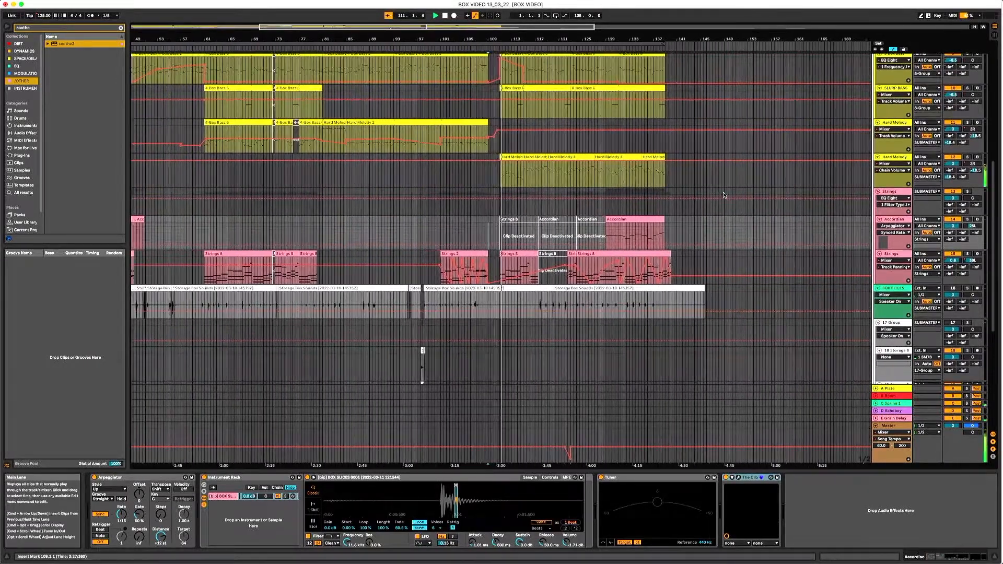
scroll(724, 194, up, 2)
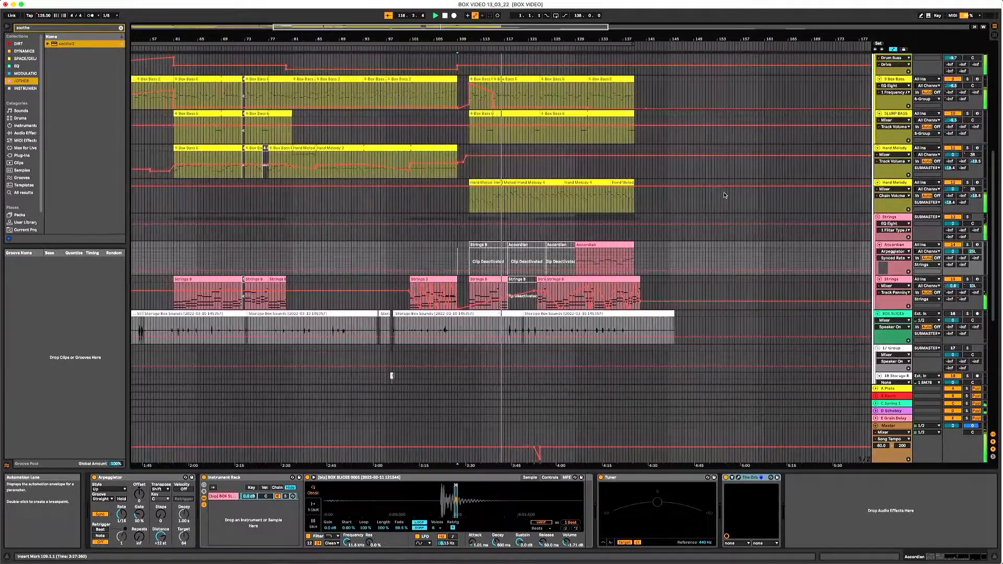
- Look over the bass and melody lanes, hide the automation, and stop playback after listening to the final section
scroll(751, 304, up, 1)
scroll(752, 304, up, 5)
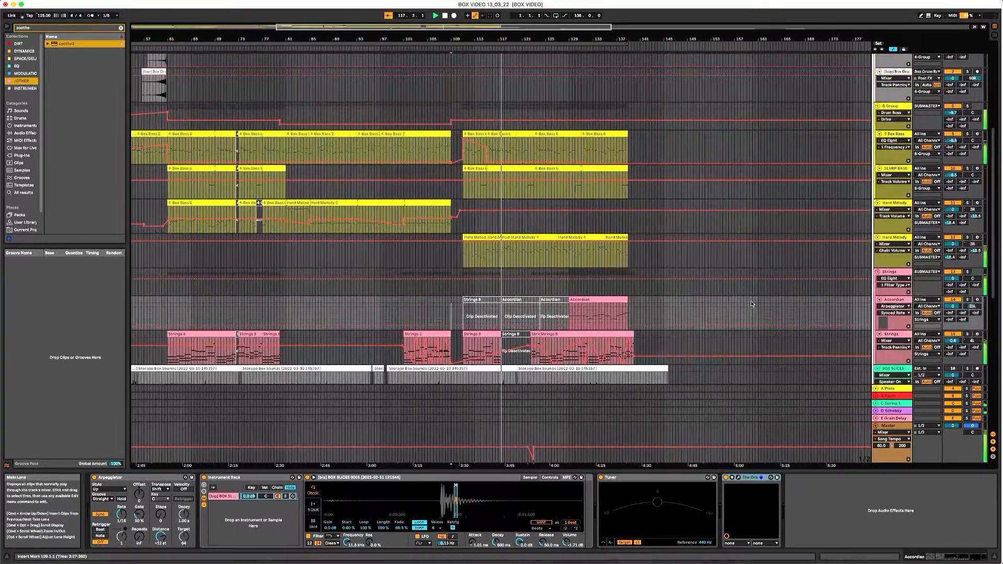
key(a)
scroll(679, 277, up, 3)
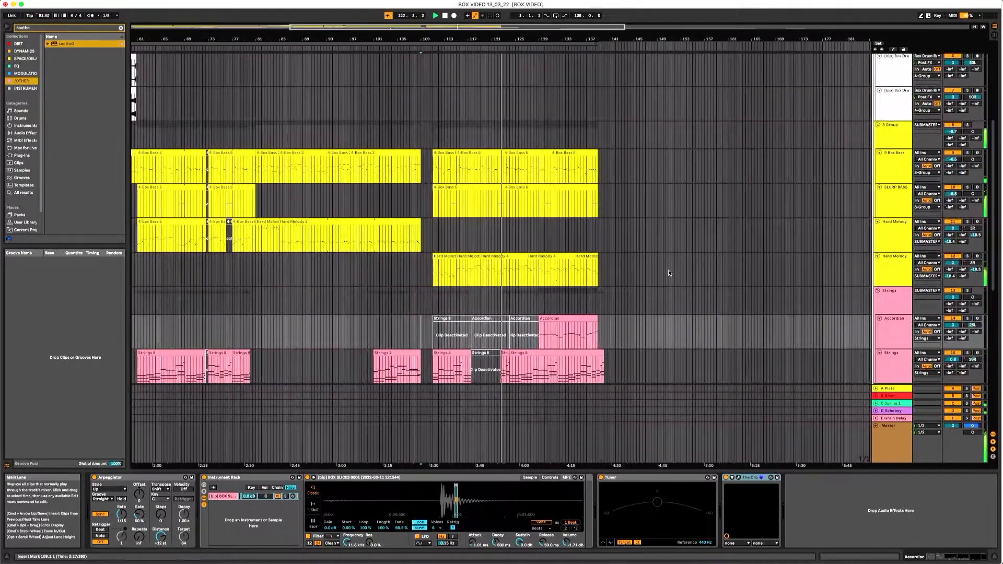
key(space)
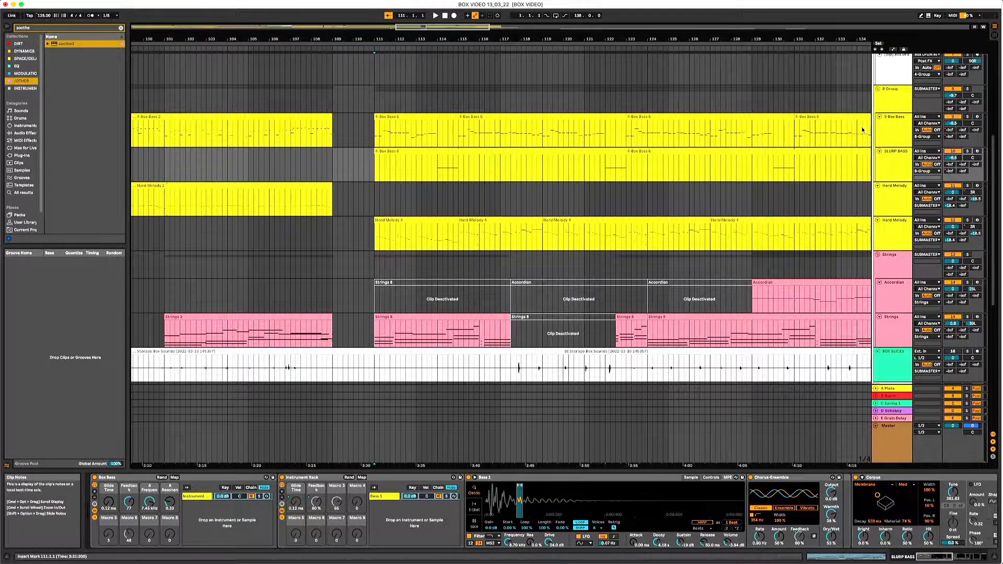
- Inspect the SLURP BASS clip starting at bar 111, then solo the track and play it from bar 113
click(453, 156)
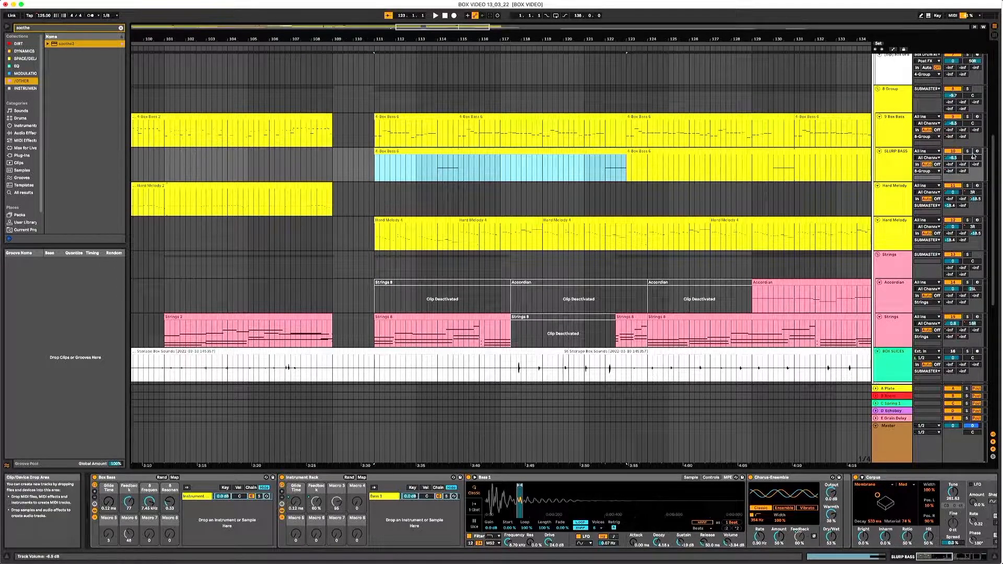
click(434, 166)
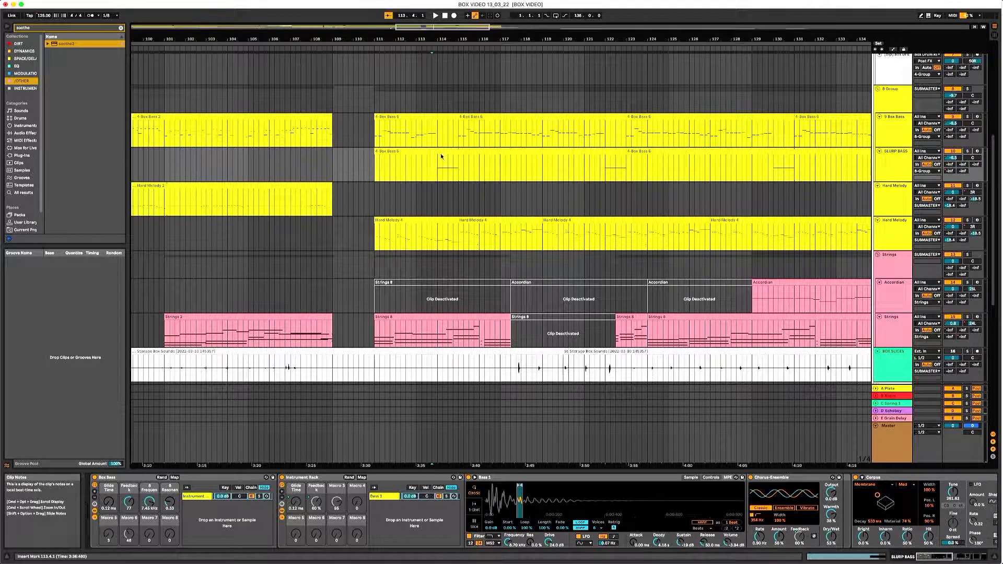
click(968, 152)
key(space)
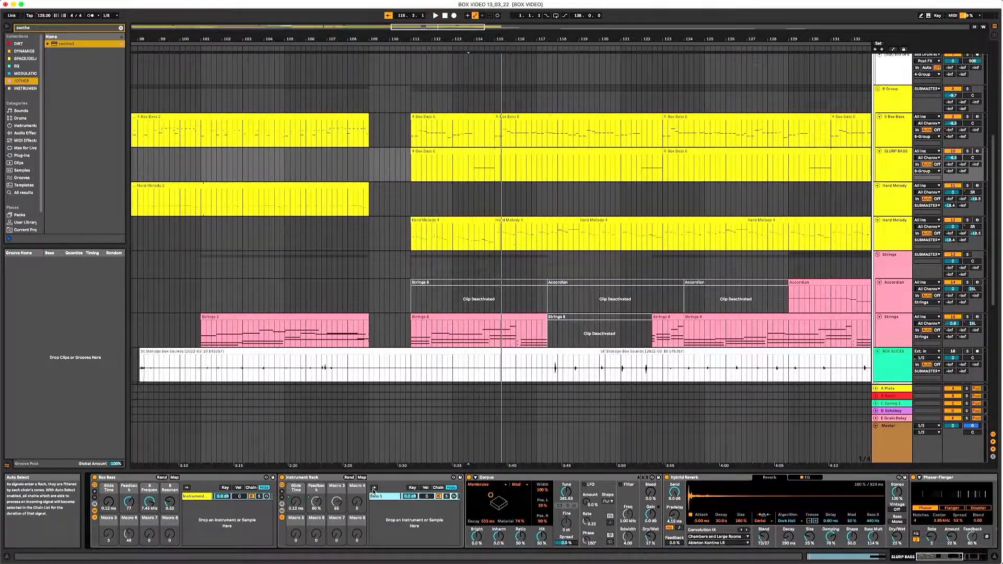
- View the envelope controls of SLURP BASS's Bass 1 sample instrument, play the section, and check the track's device chain around bar 123
click(378, 496)
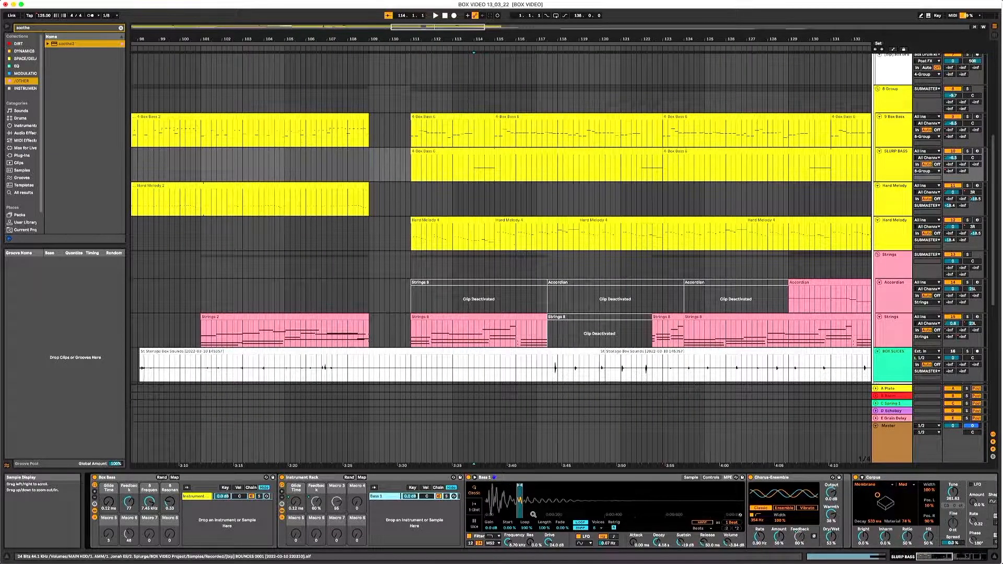
click(711, 477)
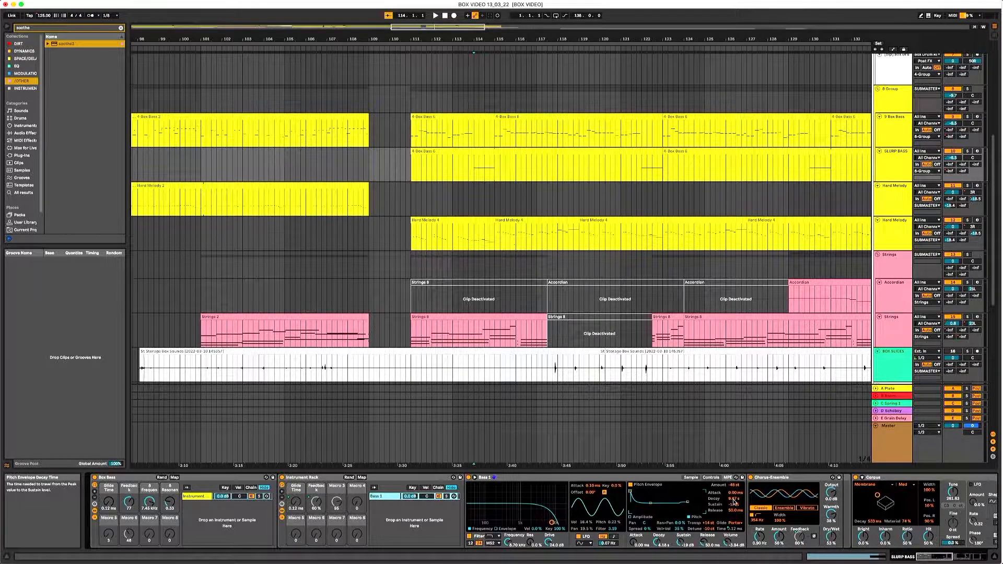
key(space)
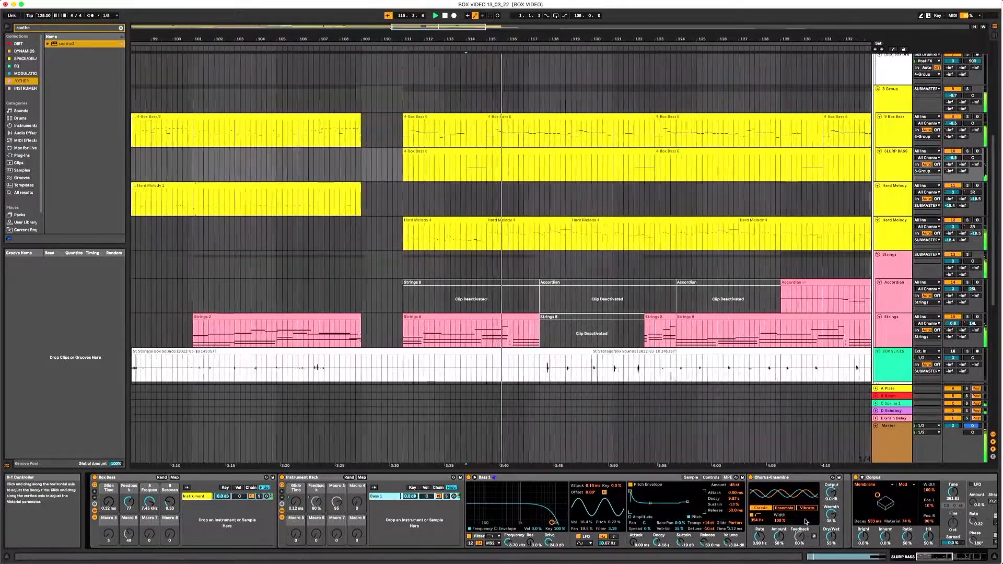
click(625, 166)
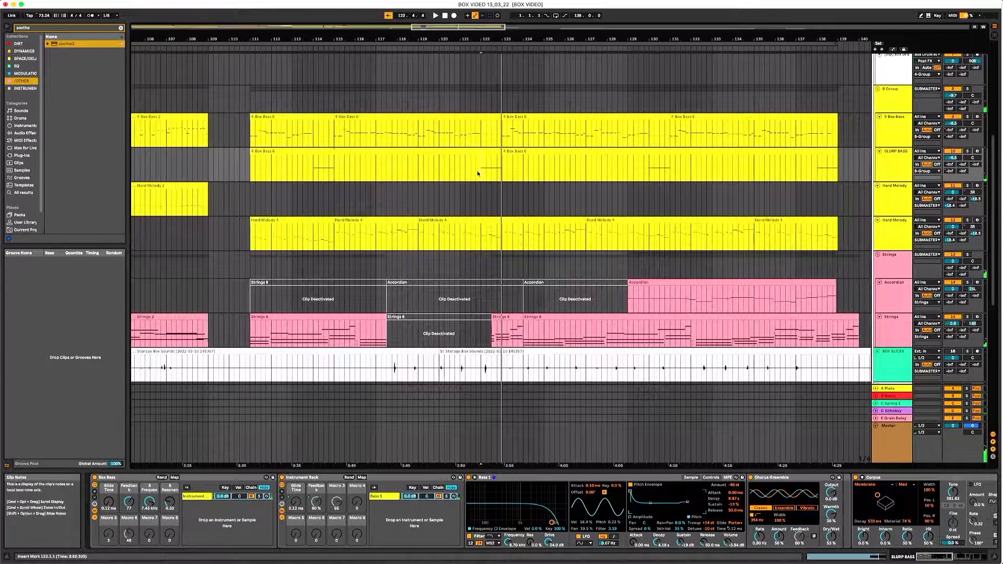
mouse_move(941, 556)
mouse_down()
mouse_move(997, 556)
mouse_move(931, 558)
mouse_up()
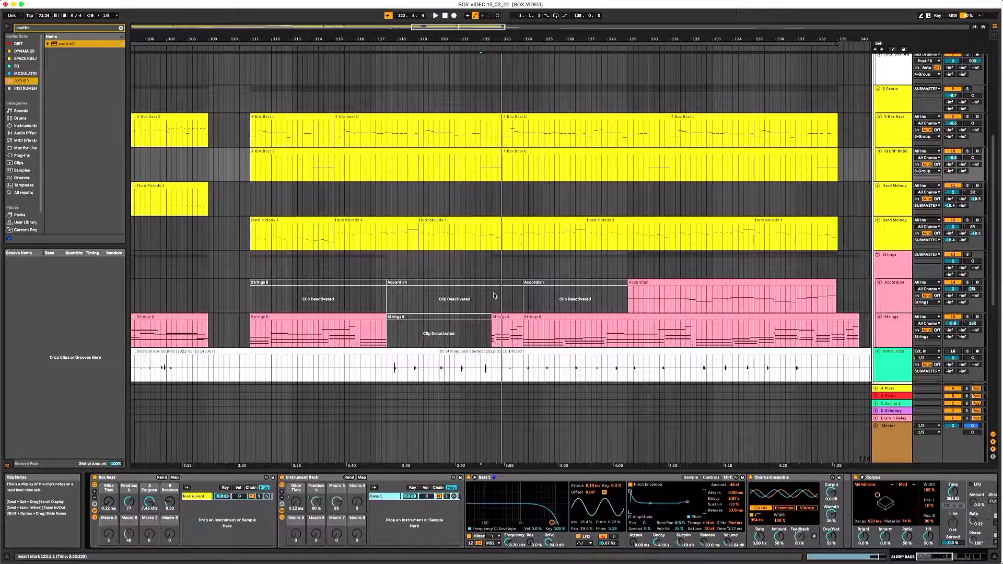
- Select the short Strings clip ending at bar 124, show the automation, and play from the clip's start
click(502, 318)
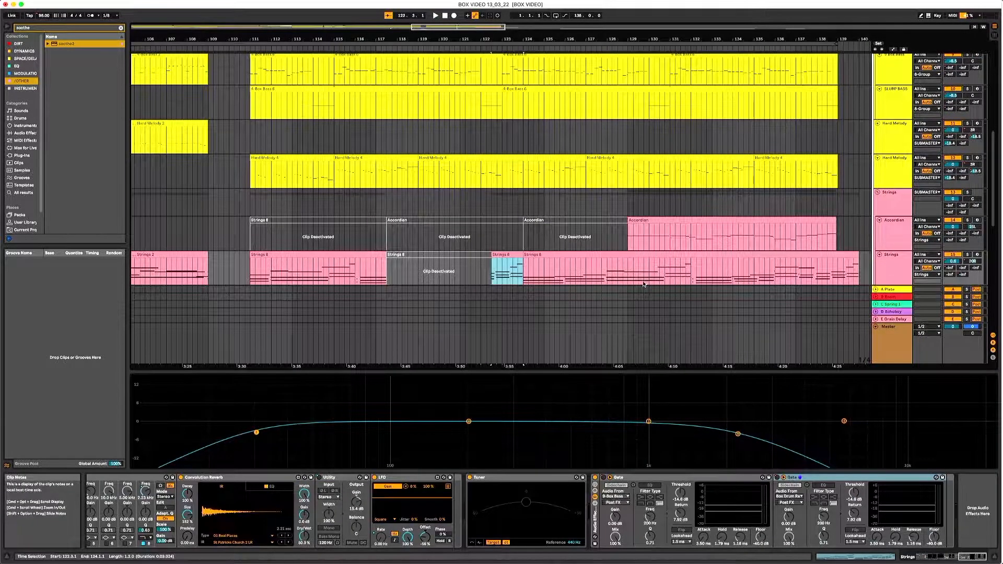
key(a)
click(492, 278)
key(space)
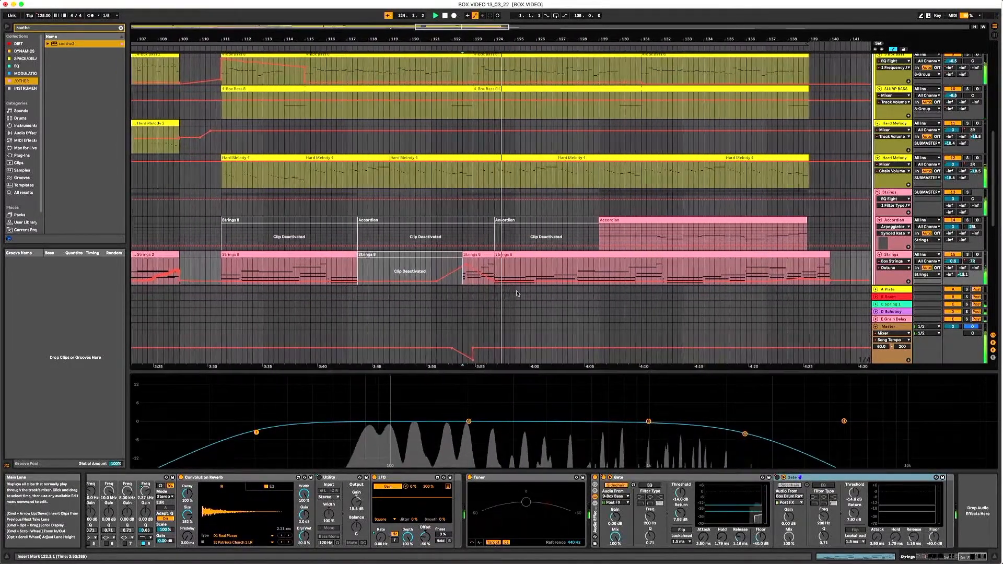
click(779, 291)
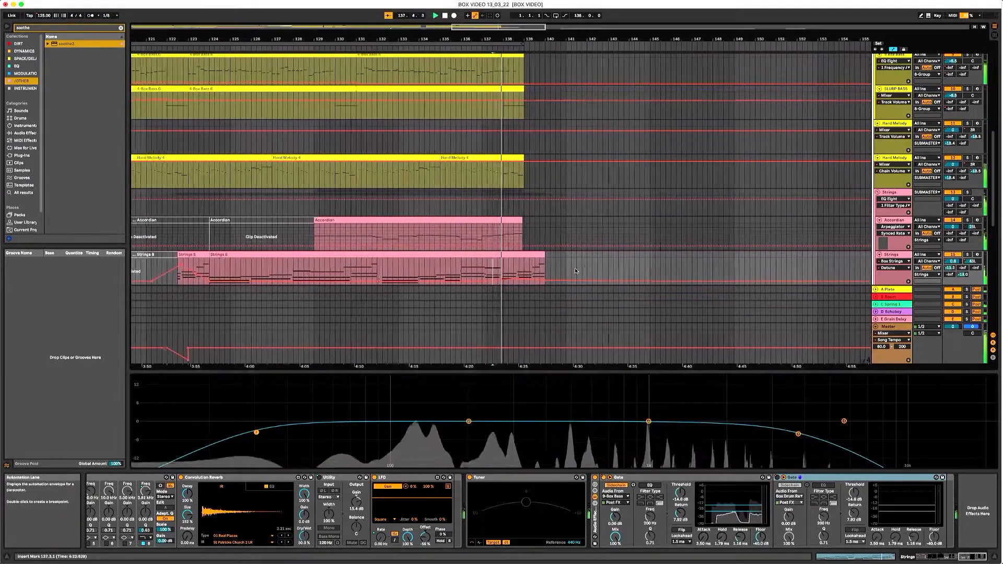
- Display the Strings track's Box Strings Vibrato envelope and review it across the final section
click(895, 267)
click(900, 297)
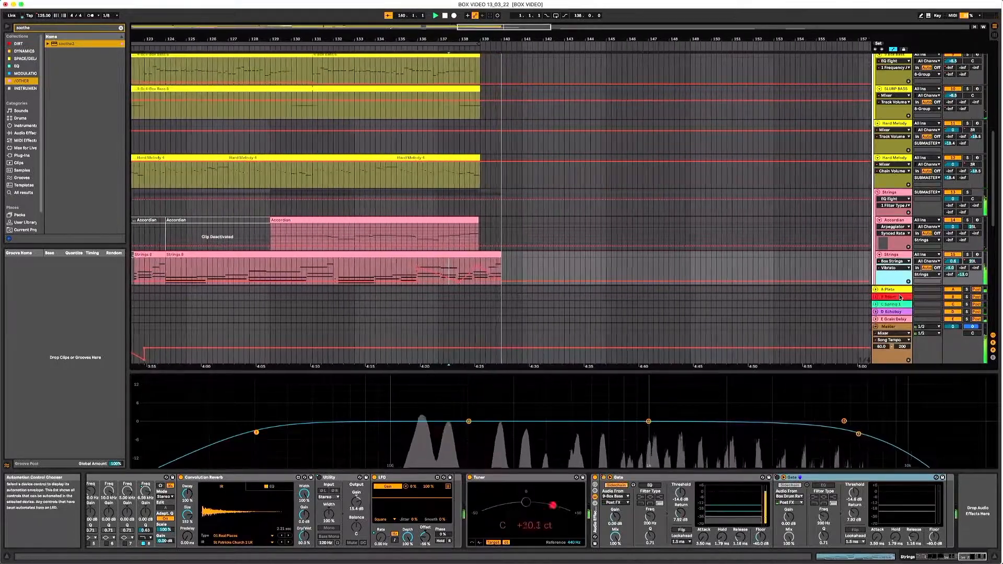
drag(413, 39, 683, 36)
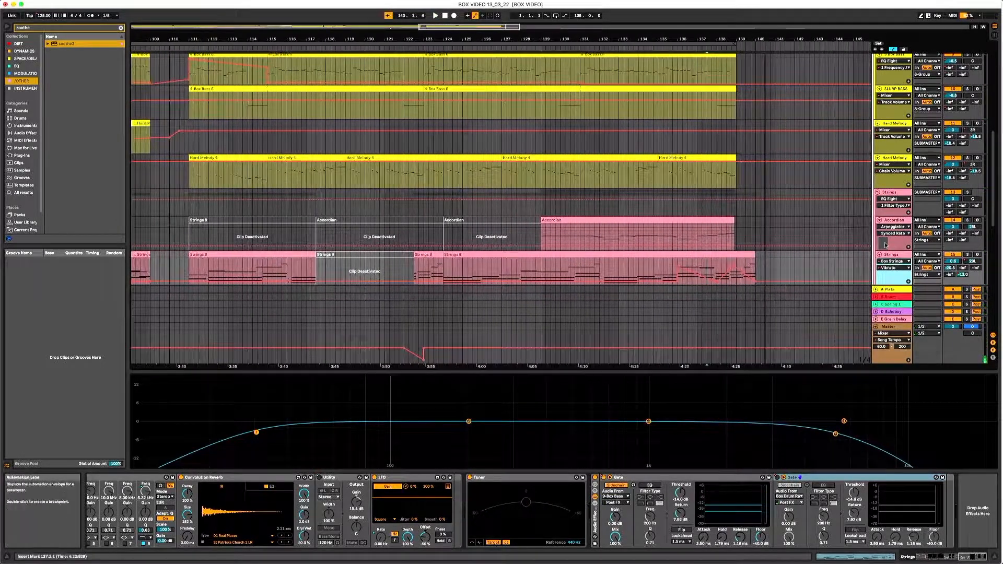
click(901, 268)
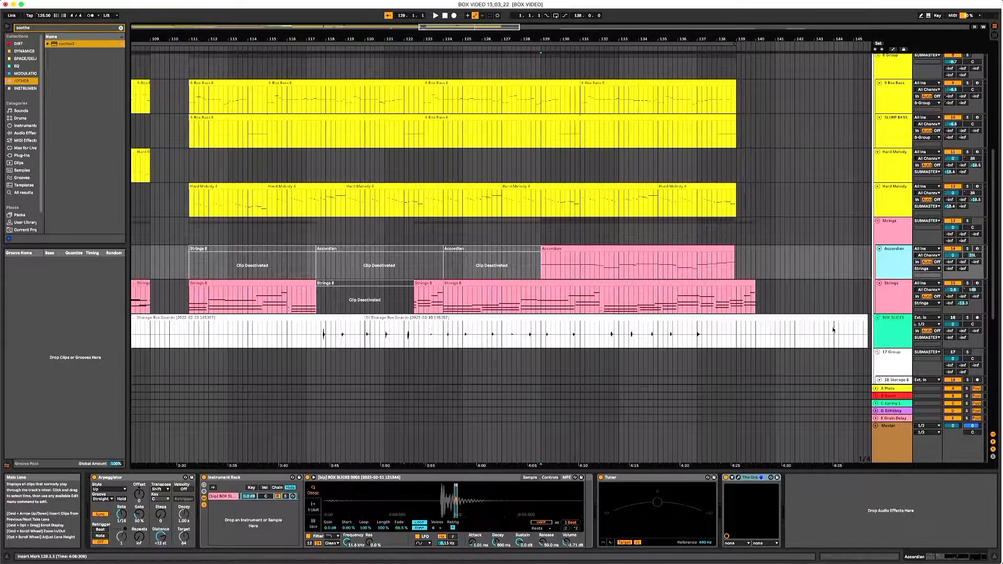
- Solo the Accordian track and play its last clip from bar 129
click(967, 249)
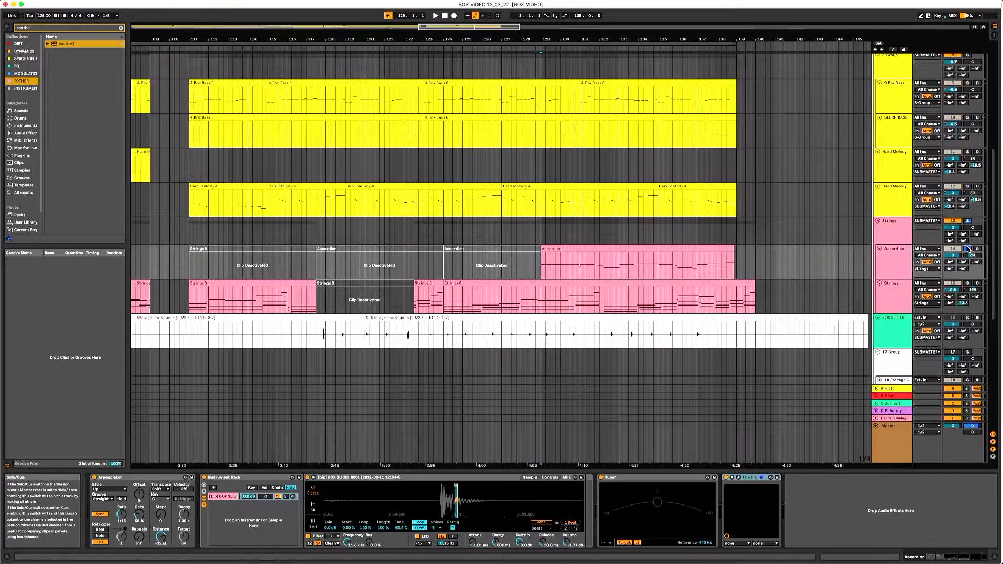
key(space)
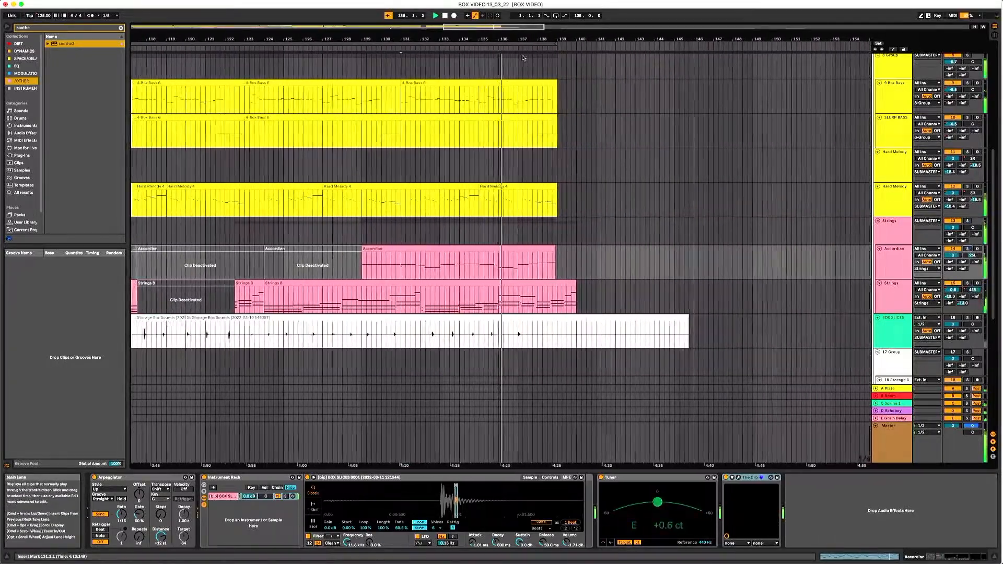
- Look back over the final section, stop playback, and place the insert marker at bar 111 on the first Hard Melody track
scroll(544, 156, up, 3)
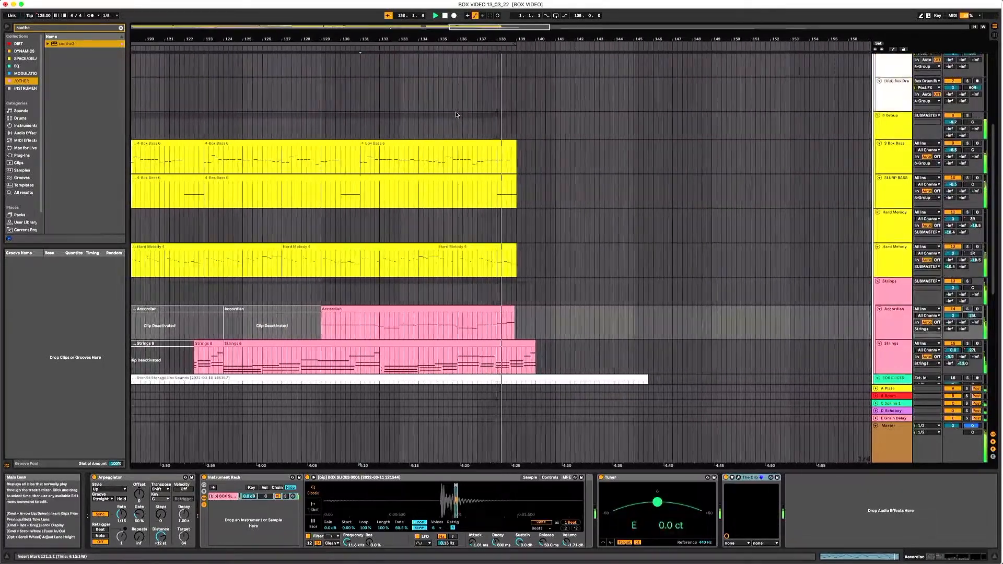
drag(438, 40, 769, 25)
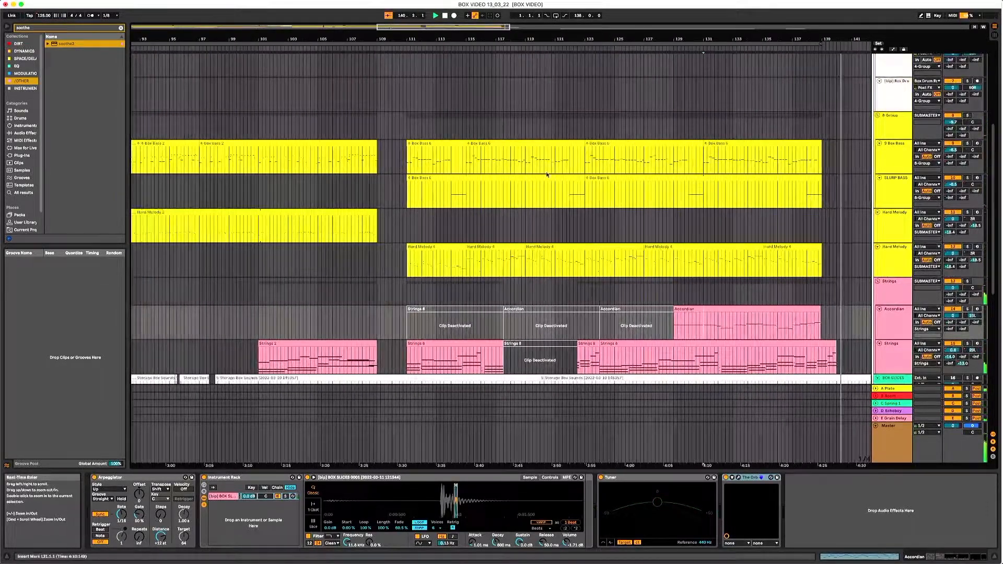
click(405, 235)
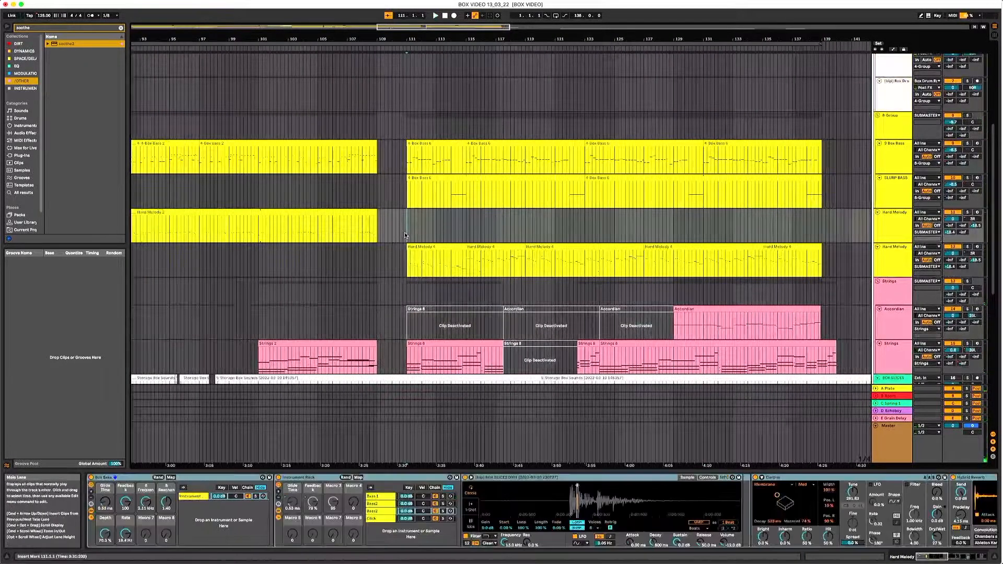
- Select the first Hard Melody 4 clip at bar 111, show its track's devices, and arm that track for recording
click(404, 257)
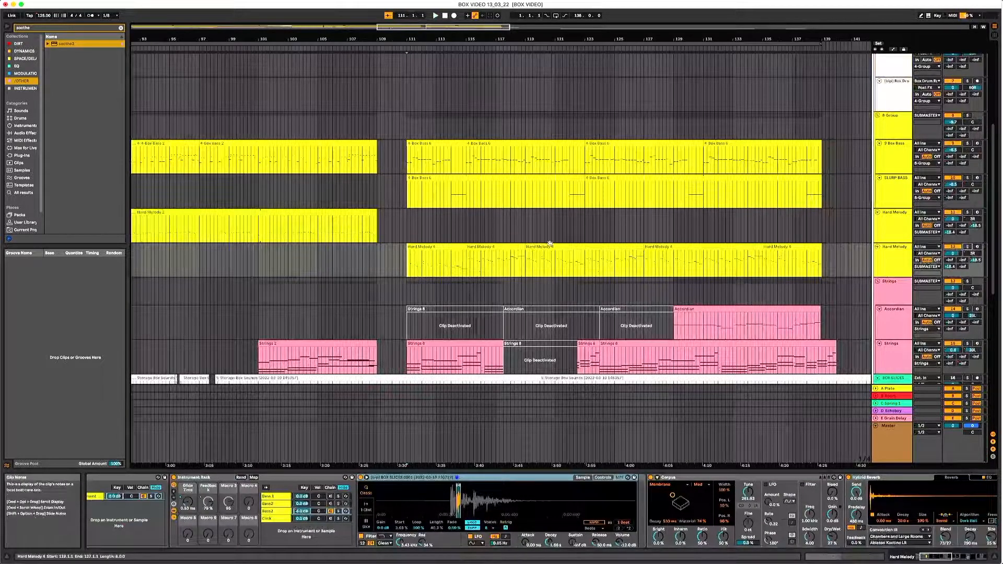
click(519, 247)
click(436, 262)
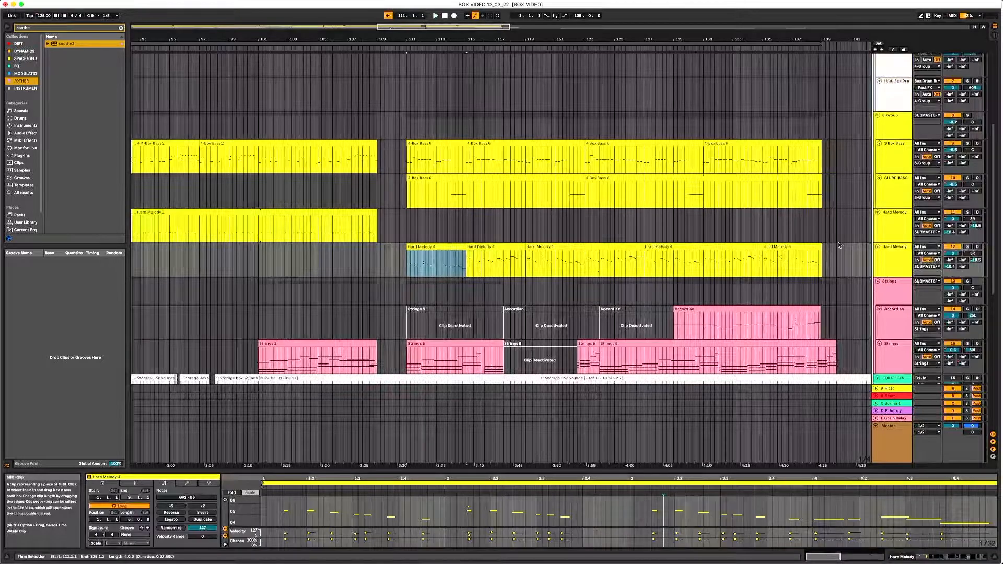
click(885, 254)
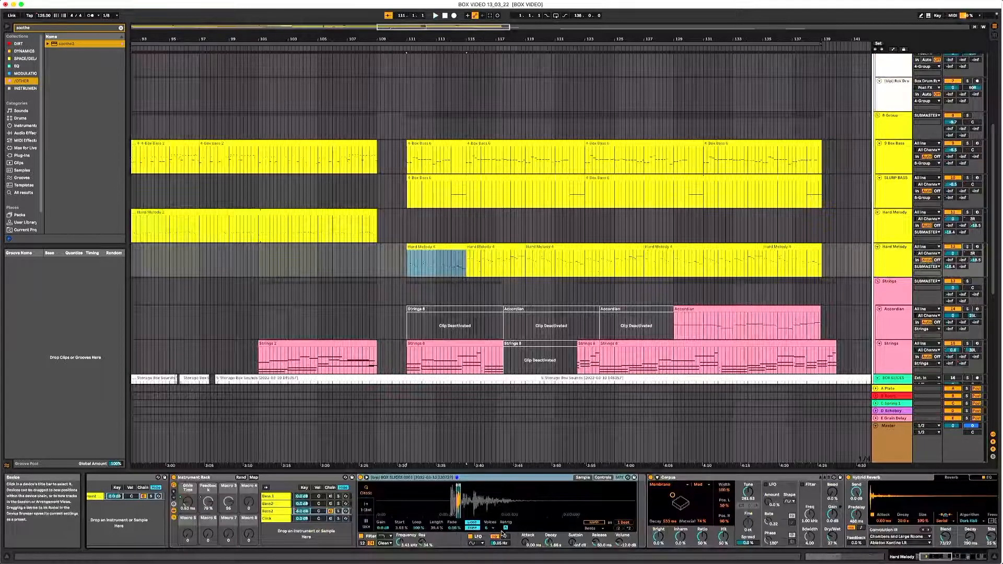
click(978, 246)
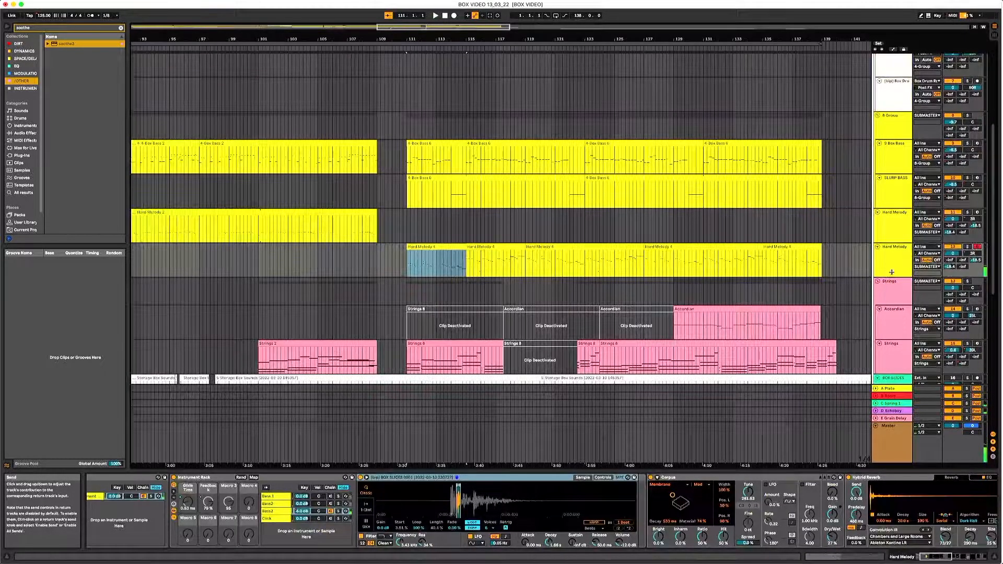
- Zoom into the Box Slices sample's loop region and review the second Hard Melody track's device chain from the Box Bass rack to the Tuner
drag(454, 491, 411, 548)
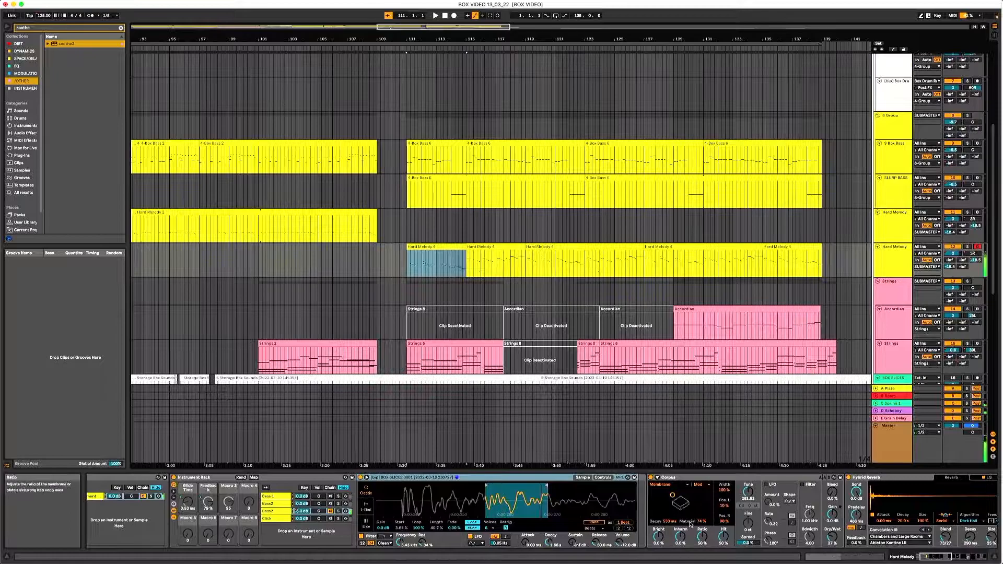
drag(920, 560, 947, 560)
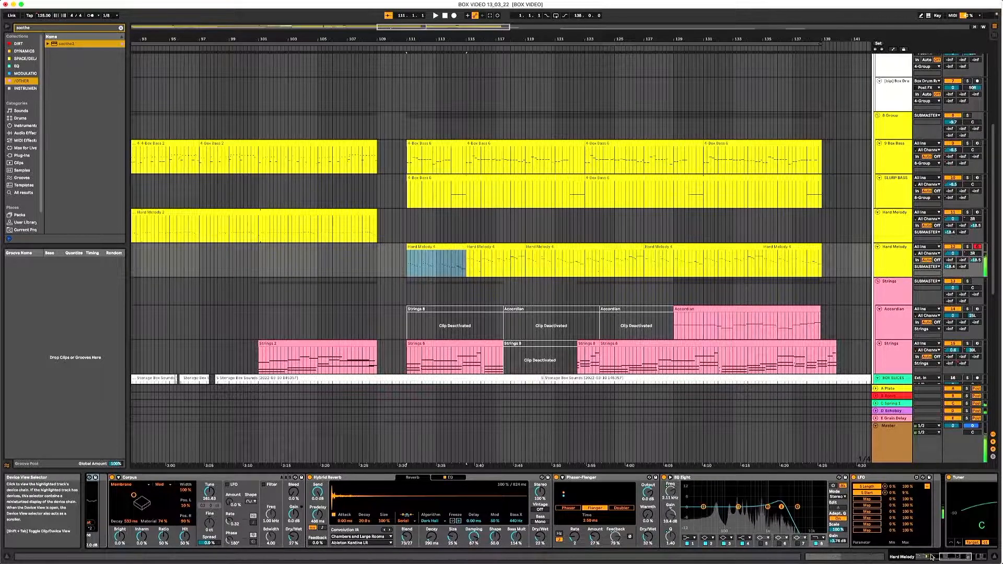
drag(948, 556, 957, 558)
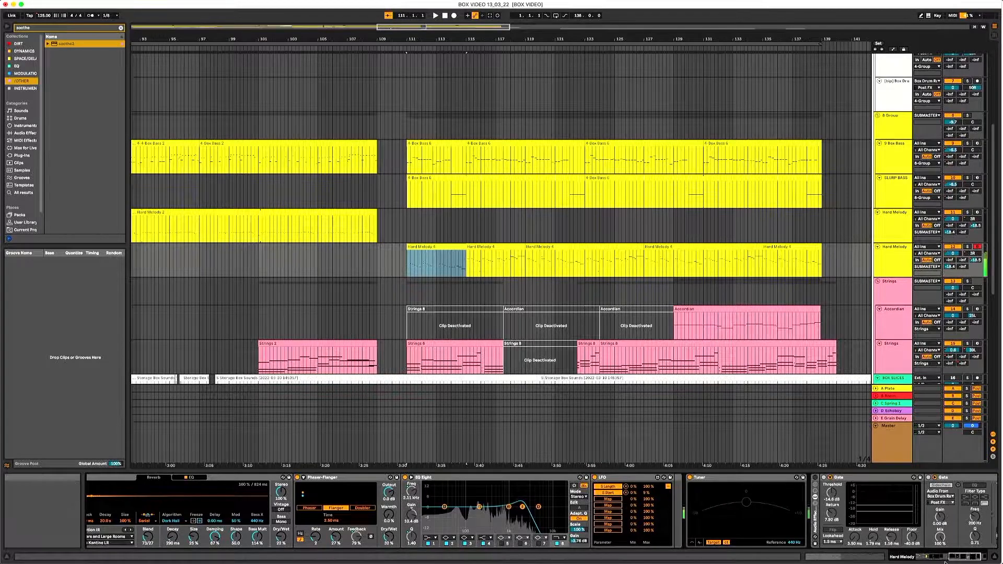
click(918, 558)
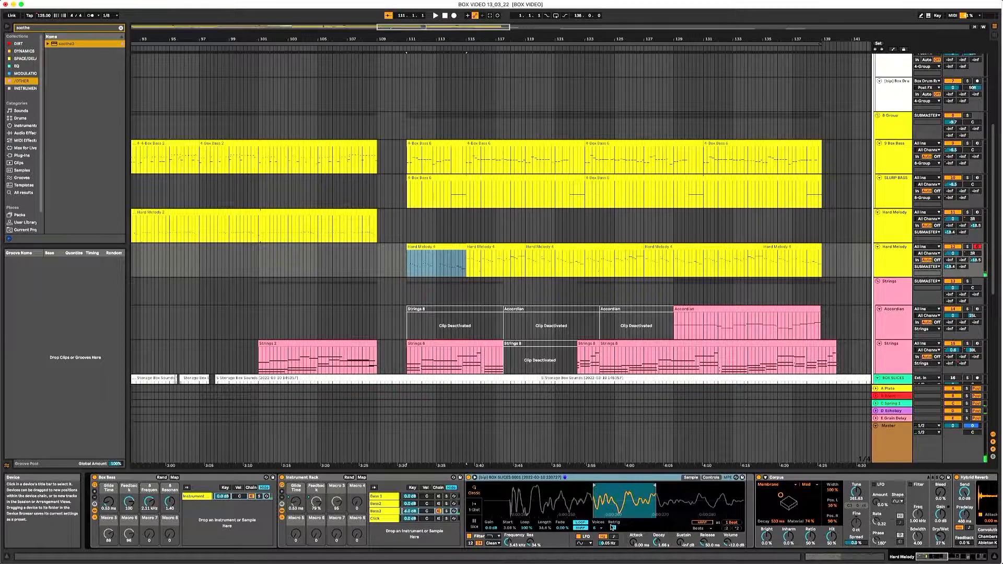
drag(924, 557, 950, 559)
scroll(912, 497, right, 5)
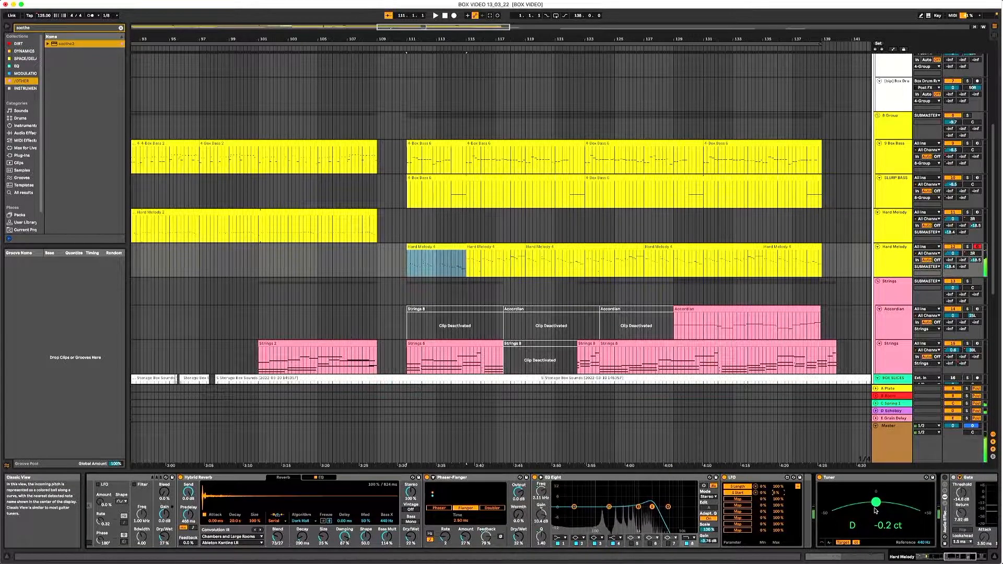
click(910, 558)
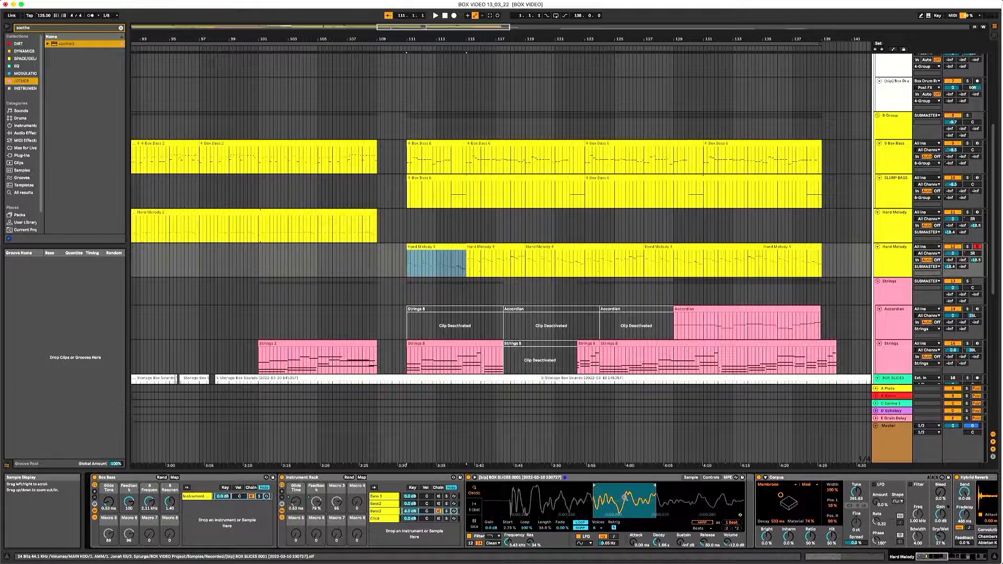
mouse_move(940, 557)
mouse_down()
mouse_move(980, 556)
mouse_move(936, 556)
mouse_up()
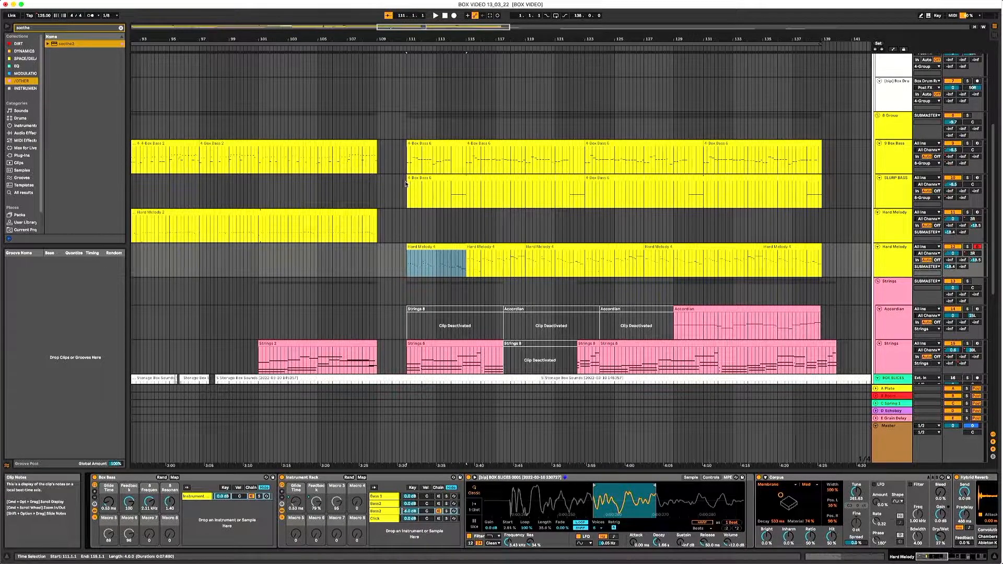
- Show the SLURP BASS track's devices, and play the Strings clip that starts at bar 111
click(405, 186)
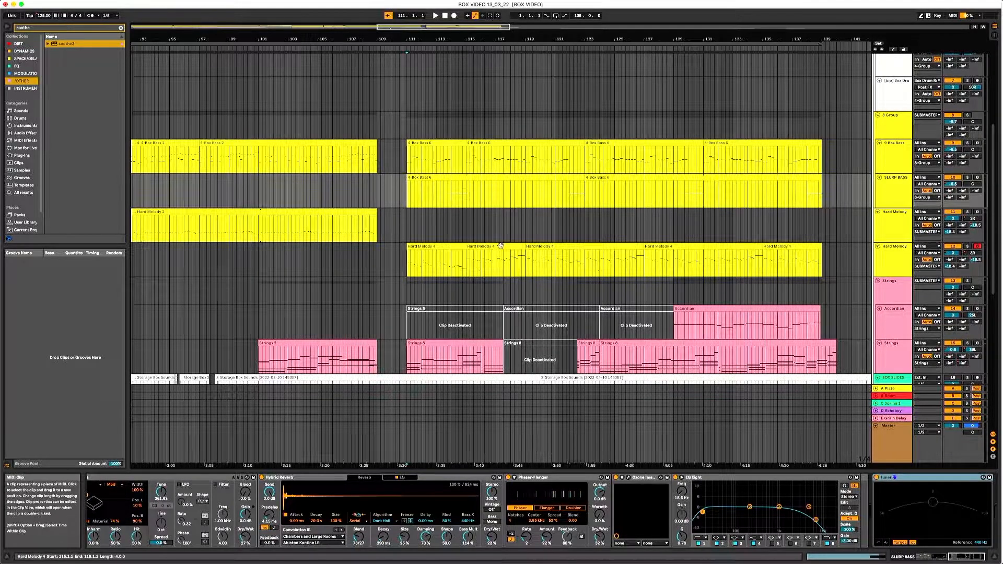
scroll(547, 305, down, 1)
scroll(546, 305, down, 2)
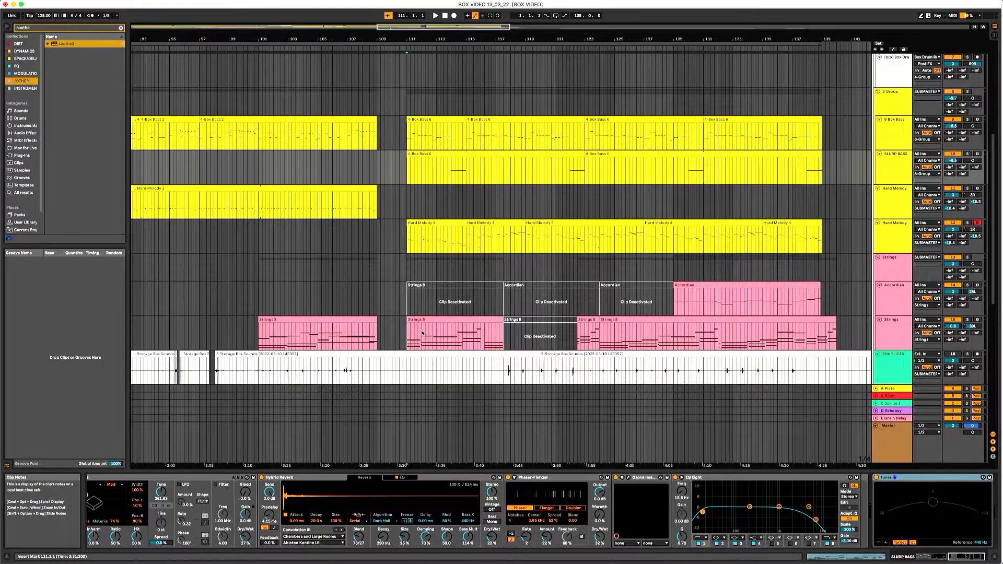
click(417, 333)
scroll(479, 273, down, 2)
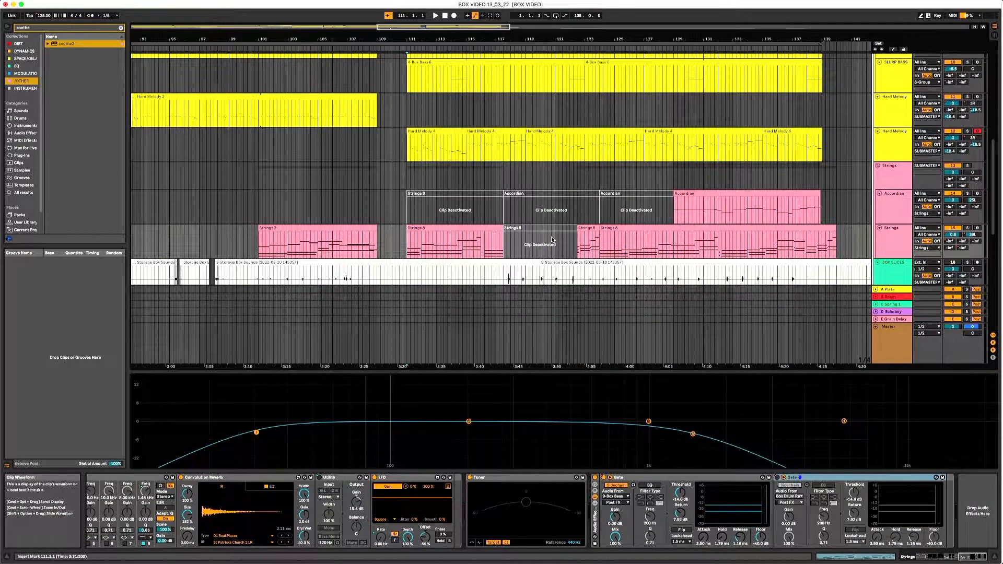
click(472, 228)
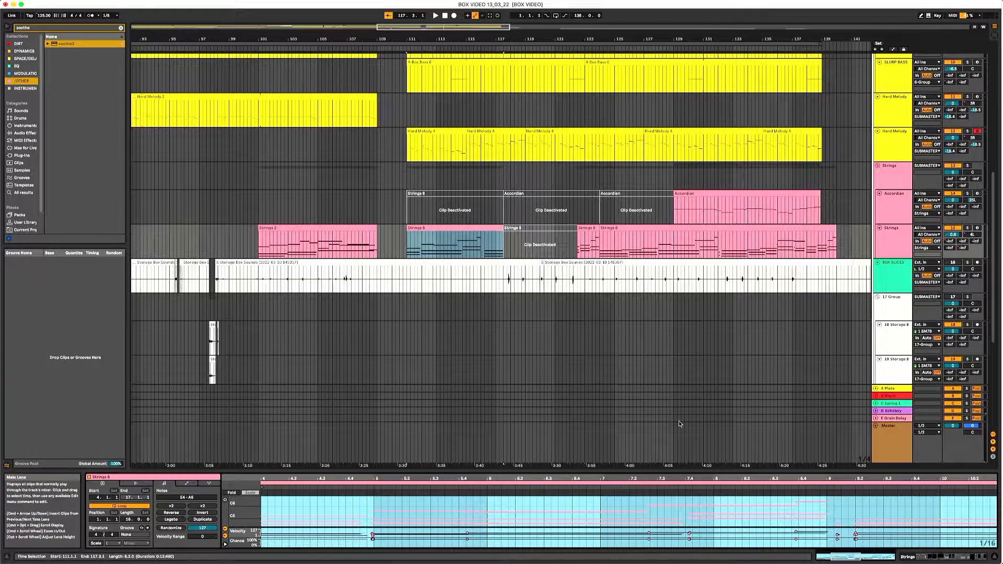
key(space)
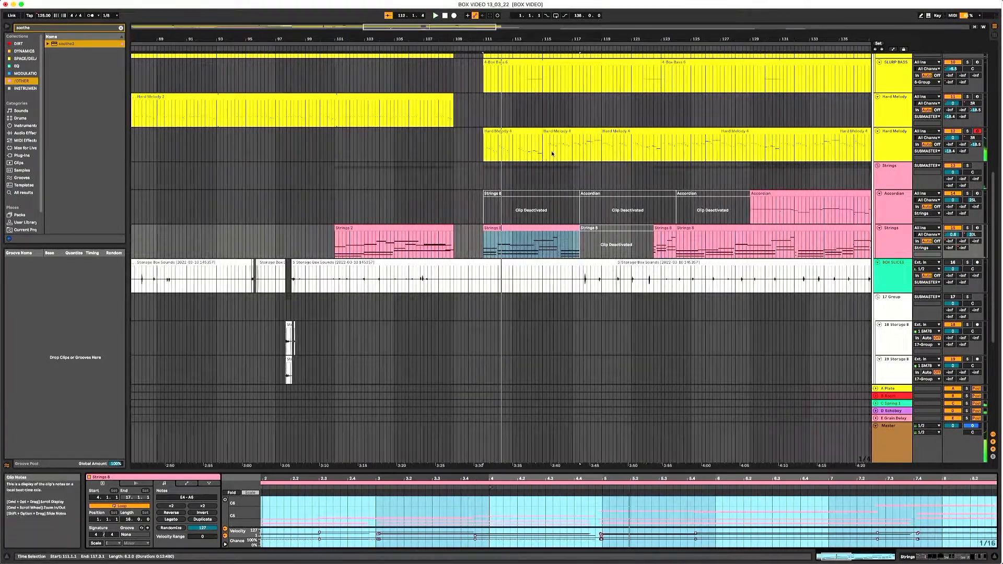
- Play the Strings track from the start of its short clip right after the deactivated Strings clip
scroll(563, 202, up, 3)
click(557, 177)
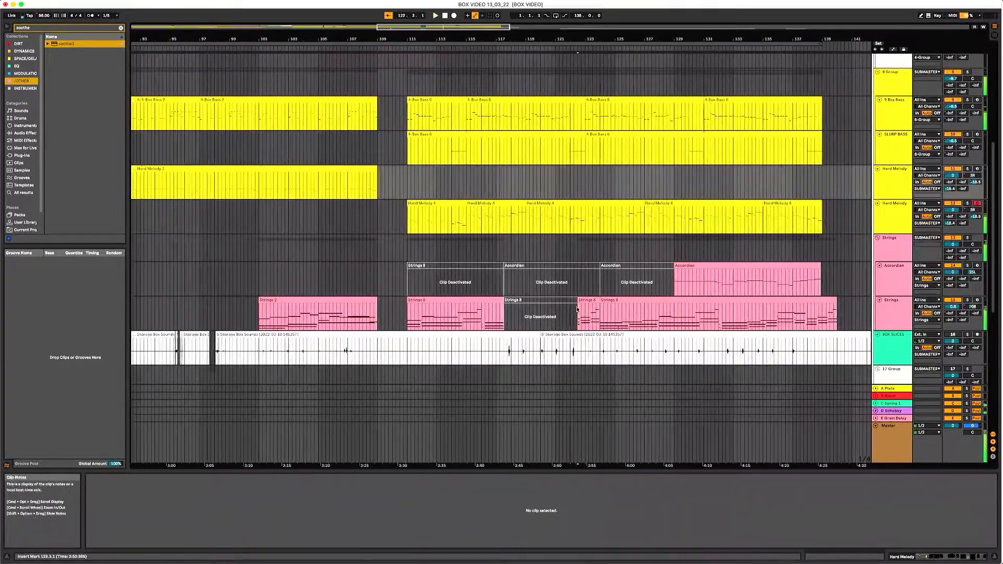
click(580, 322)
key(space)
key(space)
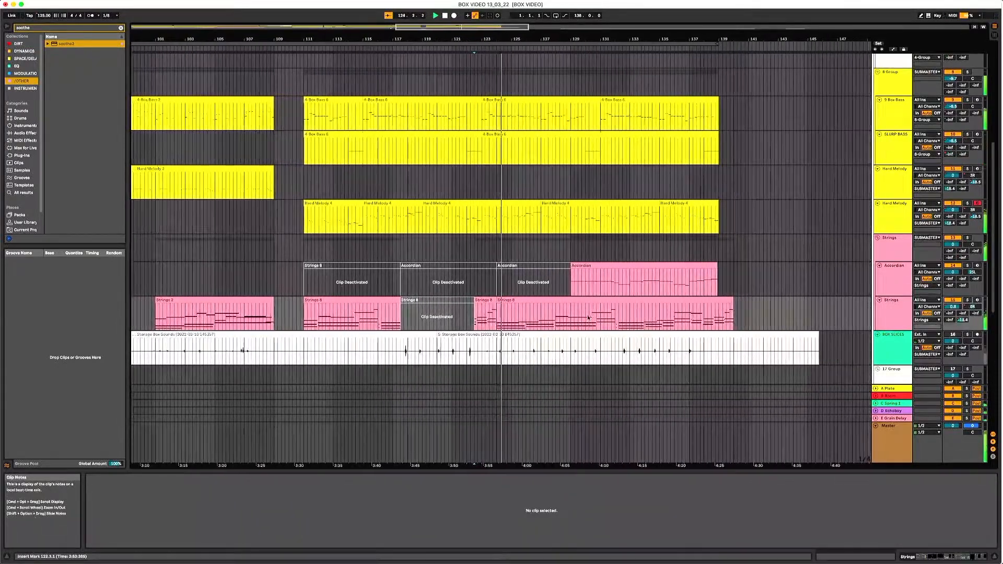
key(a)
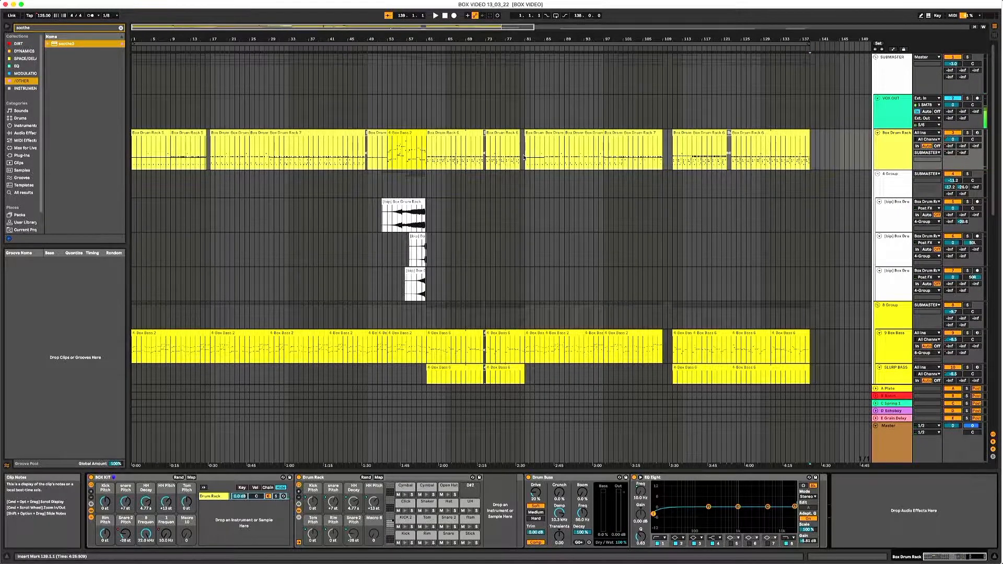
- Select the Box Drum Rack clips from bar 81 to bar 109 and display the UH pad's sample
click(540, 143)
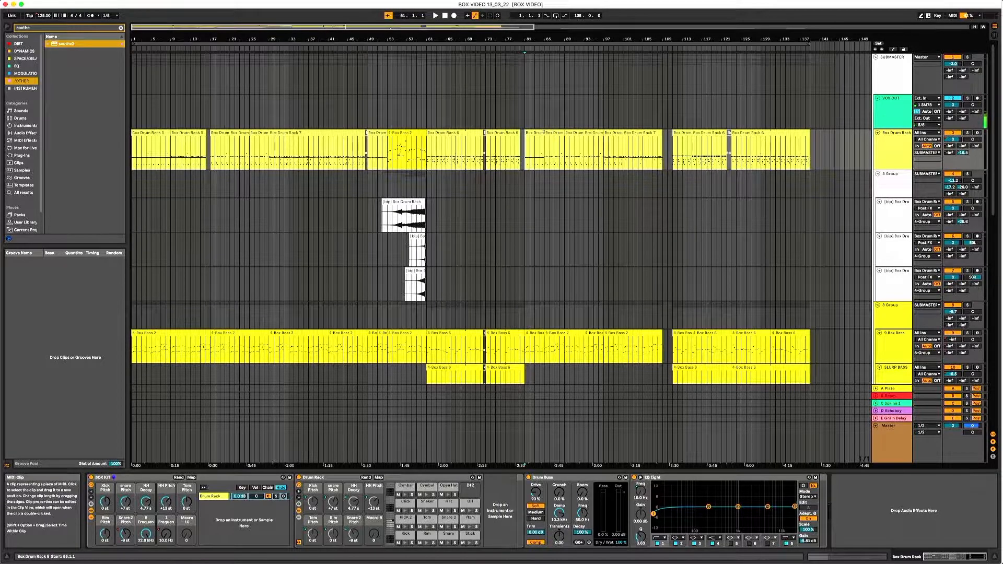
shift+click(646, 134)
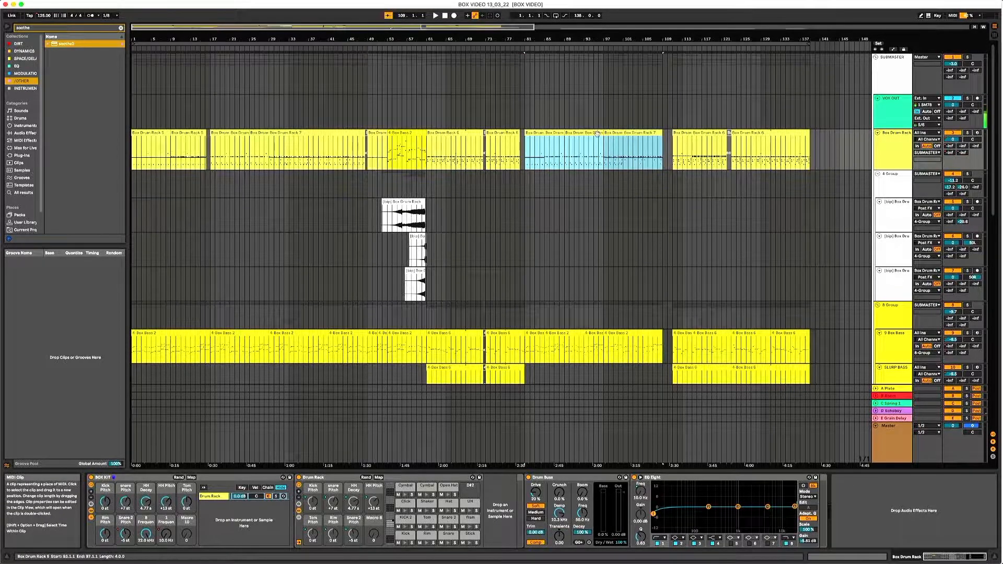
click(470, 505)
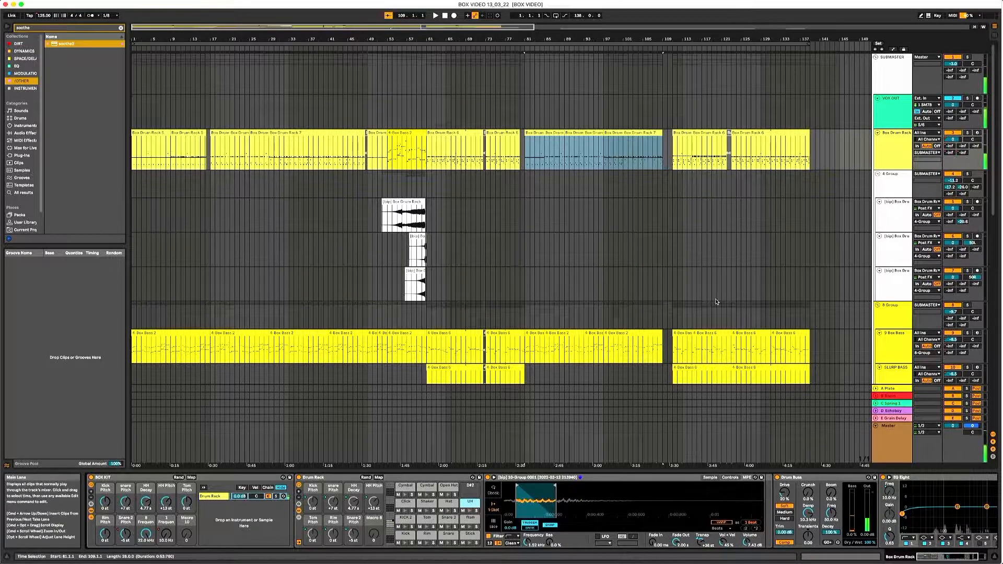
- Show the automation and display the Box Drum Rack track's BOX KIT Snare 2 Pitch envelope
key(a)
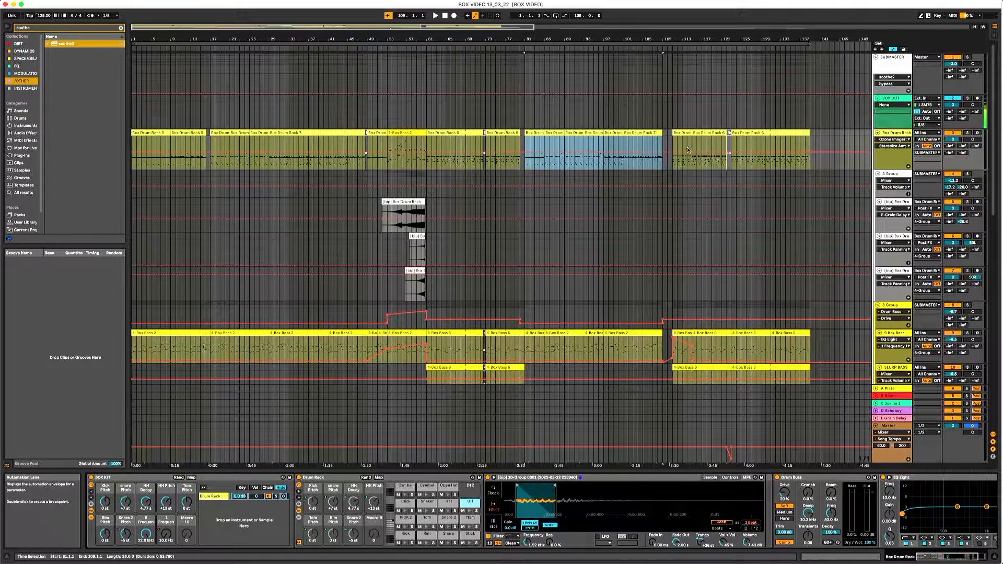
click(885, 146)
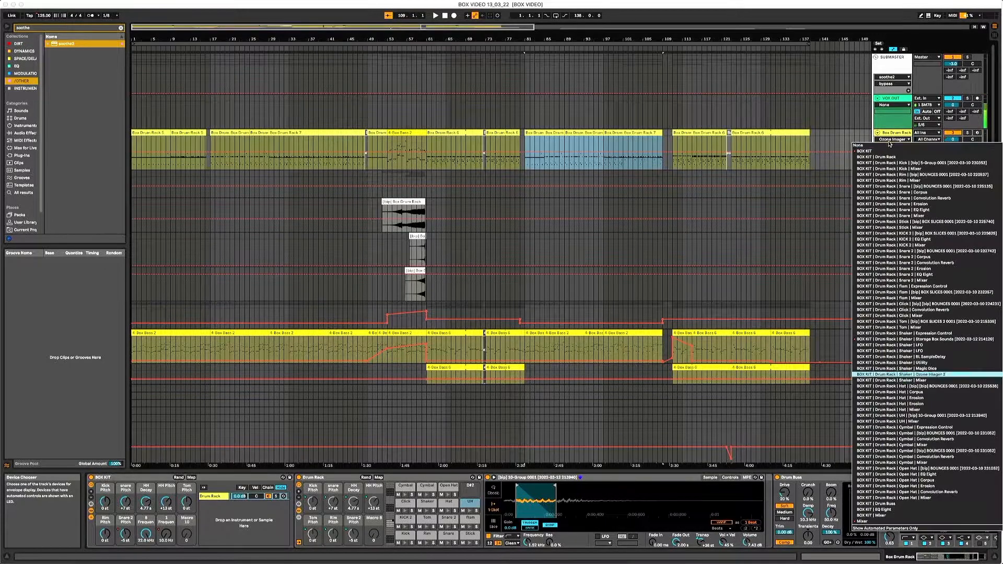
click(897, 147)
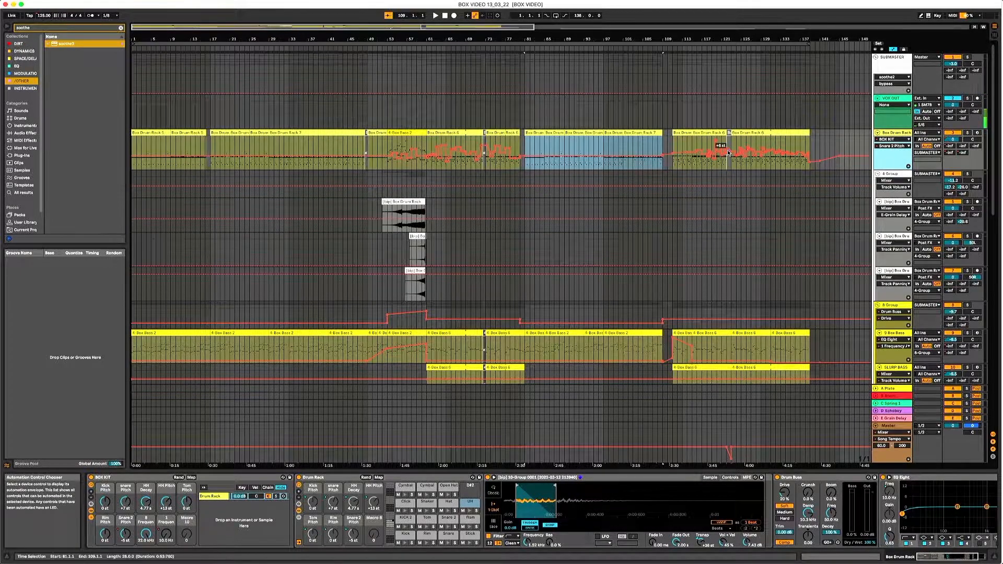
- Zoom in on the final section, solo the Box Drum Rack track, and play it from bar 117
drag(757, 39, 670, 67)
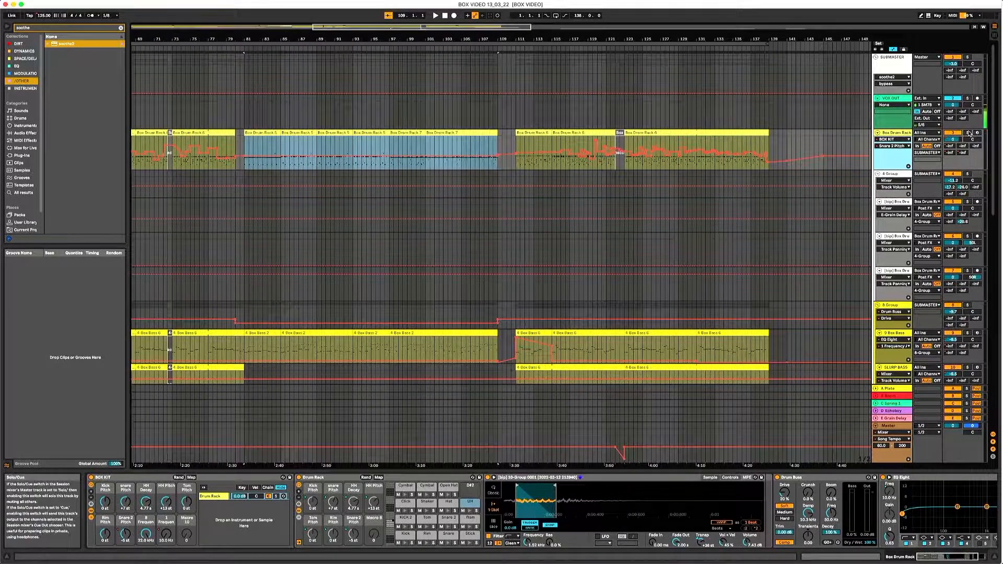
click(575, 143)
key(space)
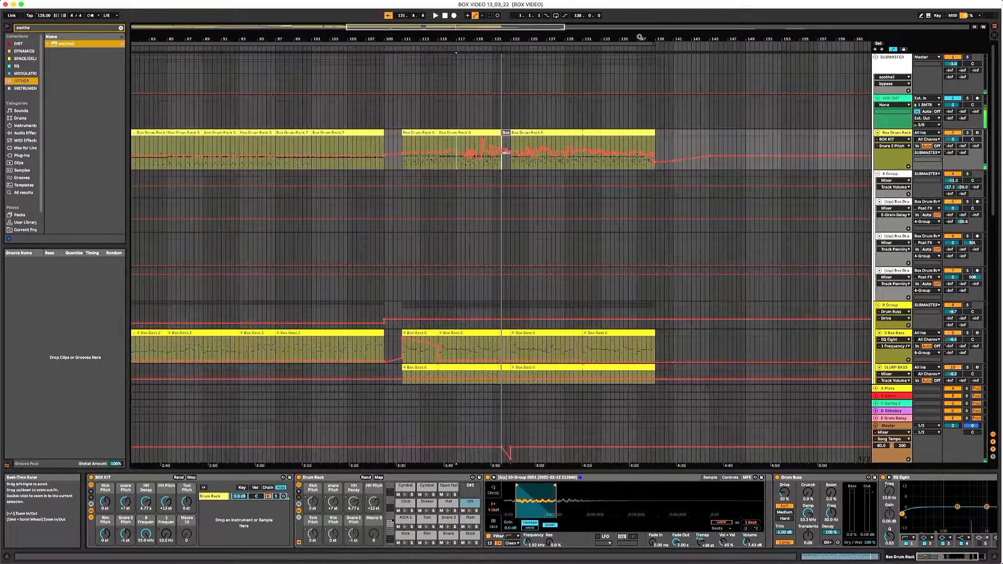
- Stop playback and look back over the whole arrangement and its automation envelopes
drag(640, 37, 590, 198)
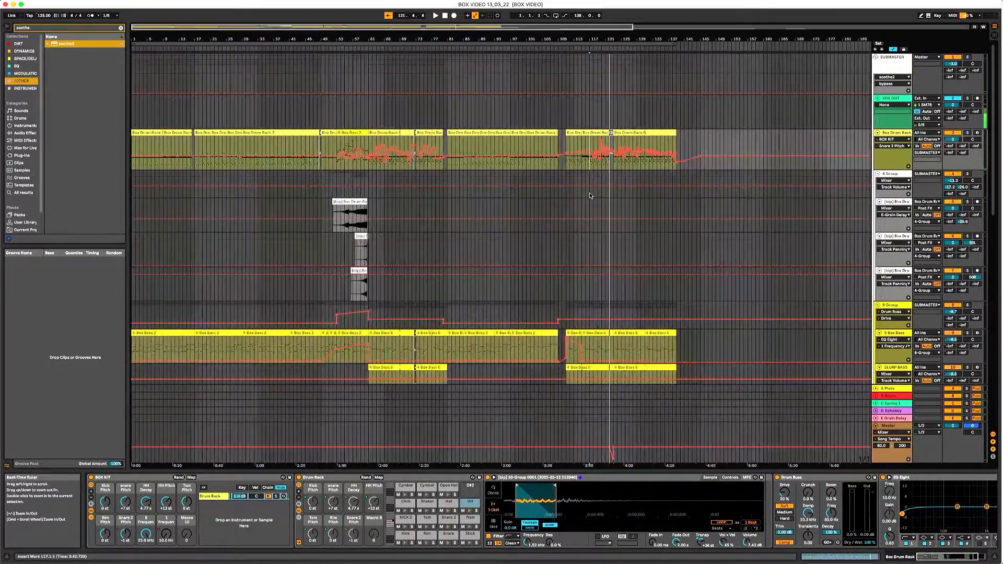
scroll(590, 198, down, 15)
scroll(515, 213, up, 10)
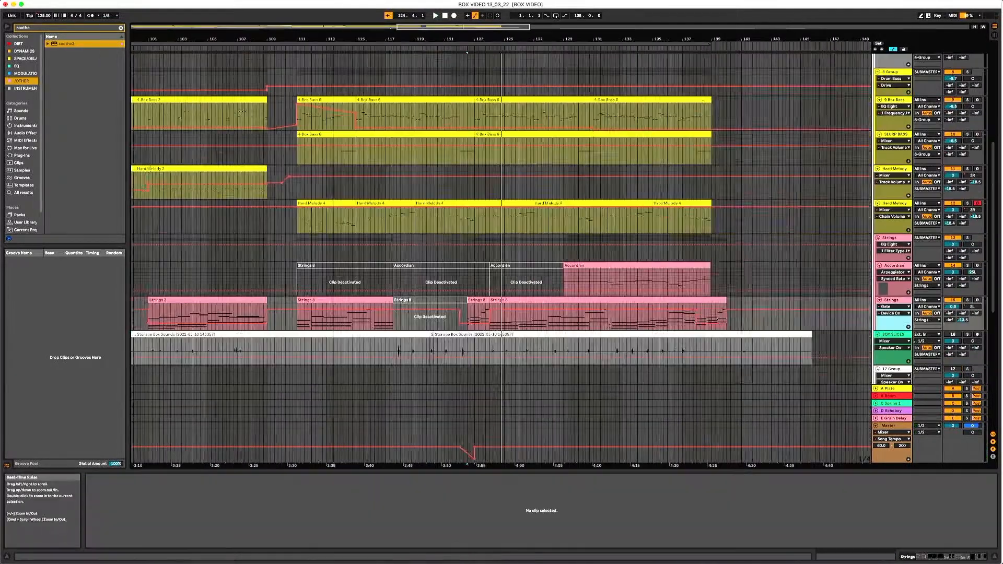
drag(418, 39, 470, 36)
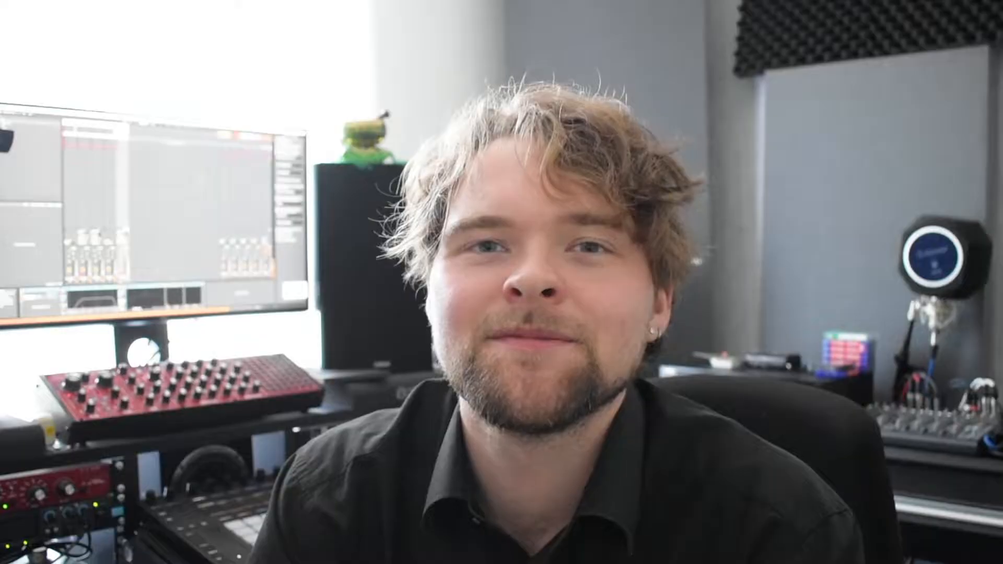